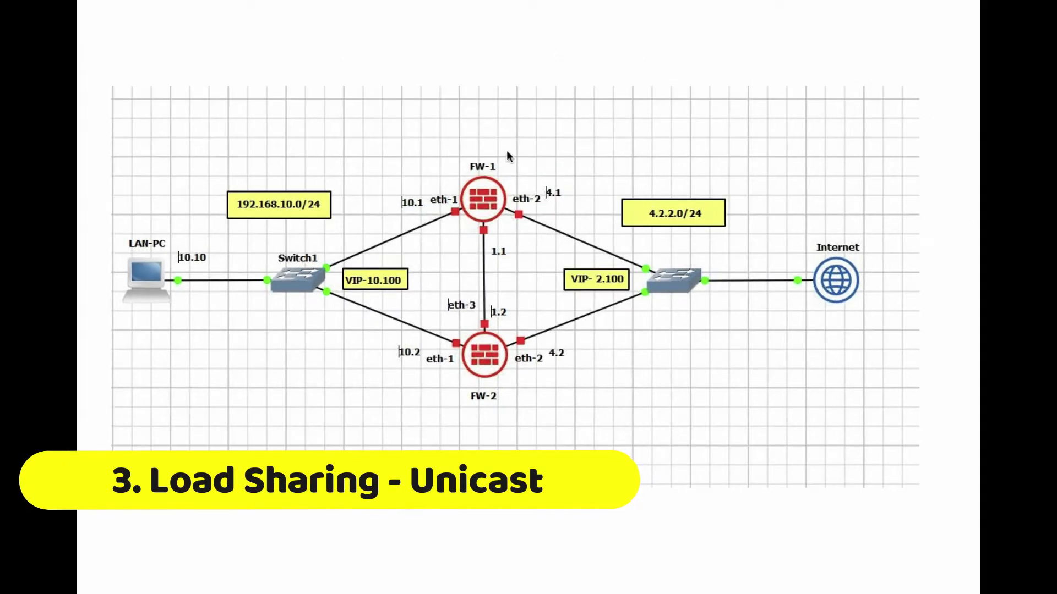
Step: Handwrite "Pivot" and "30%" beside FW-1 on the cluster diagram
mouse_move(523, 120)
mouse_down()
mouse_move(523, 149)
mouse_move(508, 155)
mouse_up()
drag(534, 148, 534, 161)
click(534, 136)
drag(541, 146, 555, 145)
drag(567, 146, 579, 156)
drag(576, 144, 603, 140)
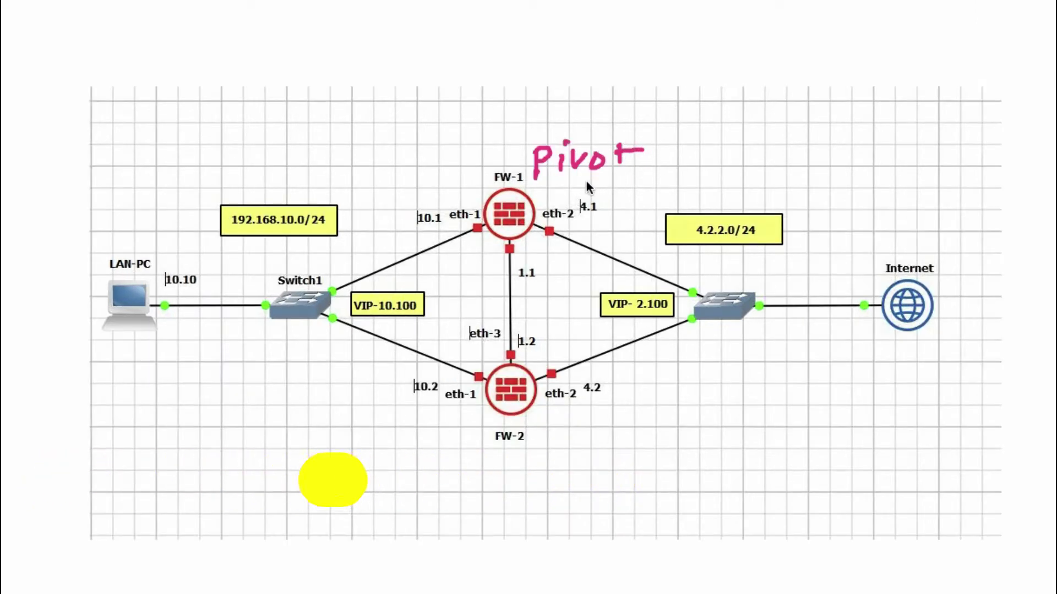
drag(582, 184, 685, 194)
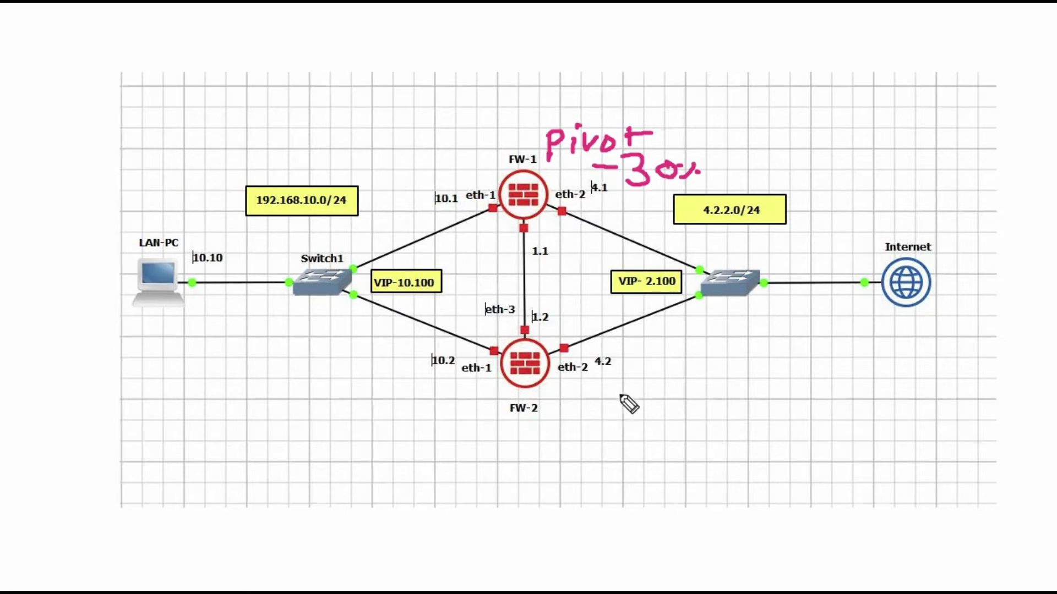
Step: Handwrite "70%" beside FW-2 on the cluster diagram
drag(557, 385, 583, 422)
mouse_move(616, 392)
mouse_down()
mouse_move(638, 388)
mouse_move(641, 397)
mouse_up()
click(649, 395)
drag(576, 431, 619, 418)
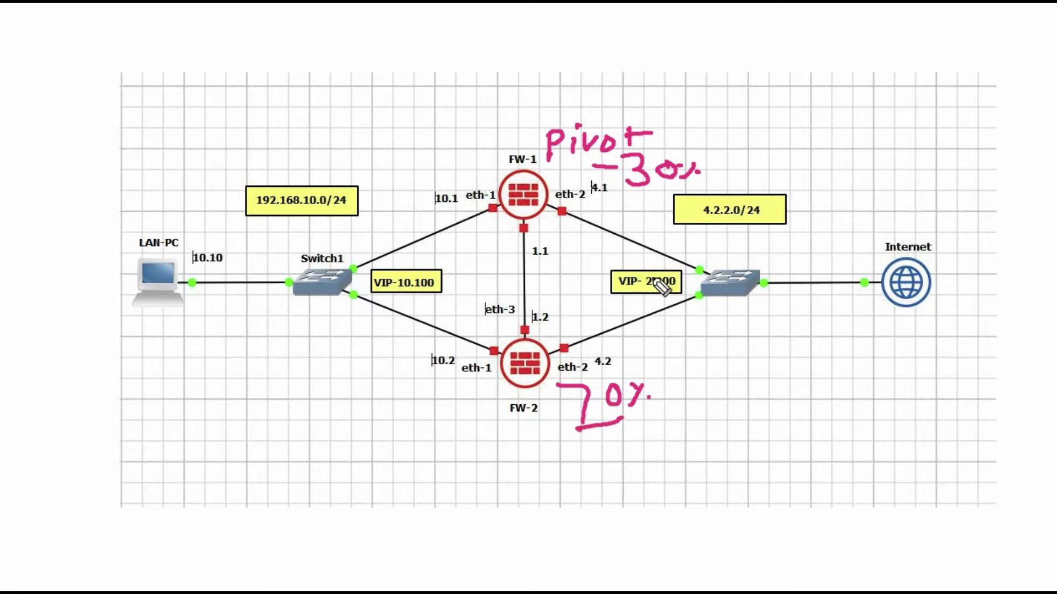
Step: Emphasize the FW-1 "Pivot" and "30%" notes and its eth-1 link with underlines, a circle and an arrow, and clear all annotations
drag(610, 208, 692, 188)
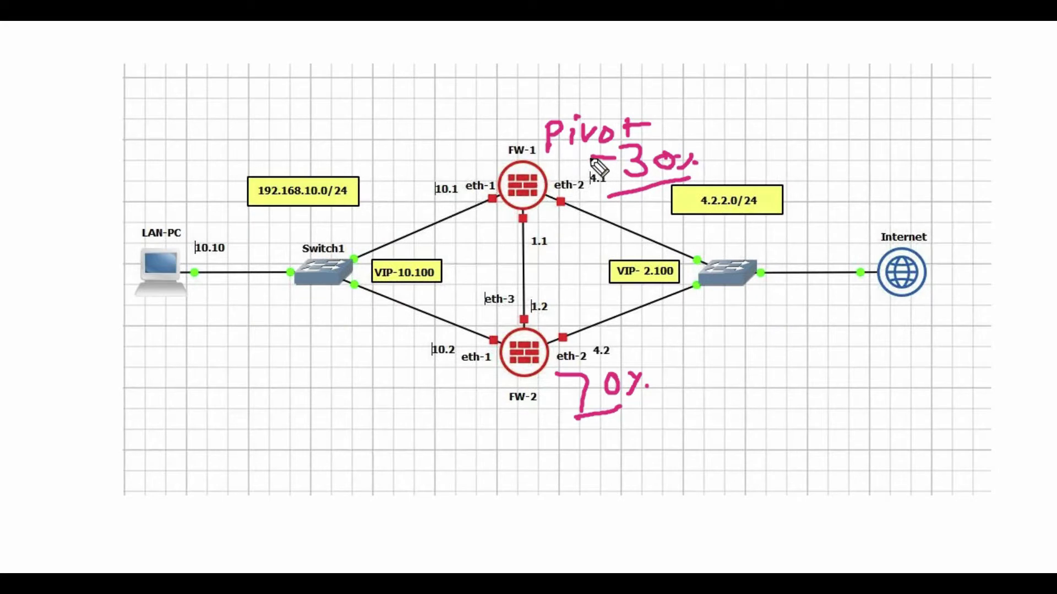
click(551, 167)
drag(551, 160, 603, 153)
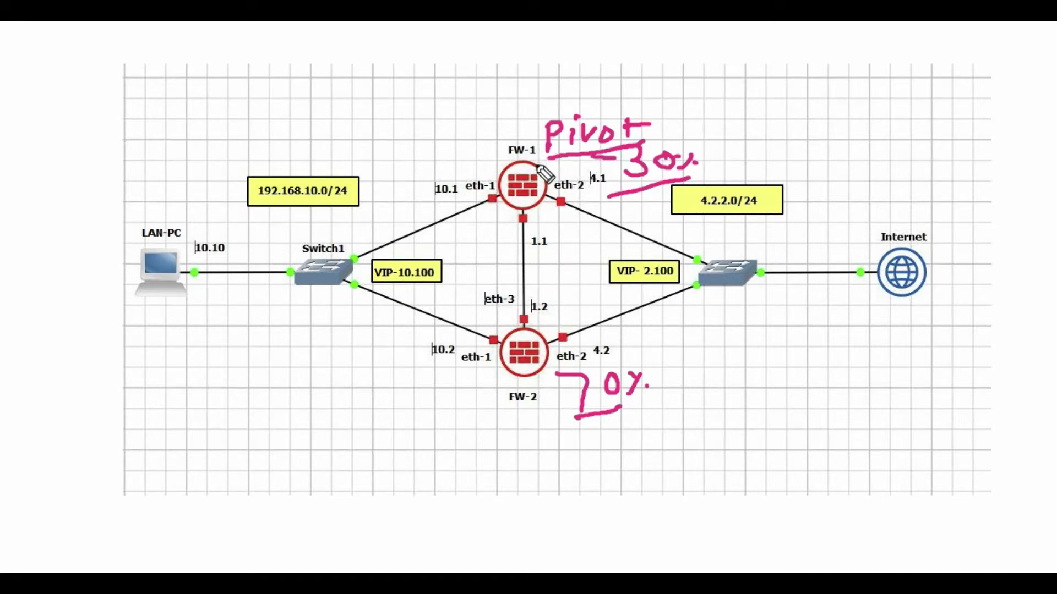
mouse_move(452, 229)
mouse_down()
mouse_move(500, 213)
mouse_move(495, 226)
mouse_up()
mouse_move(645, 110)
mouse_down()
mouse_move(565, 106)
mouse_move(573, 173)
mouse_move(655, 134)
mouse_up()
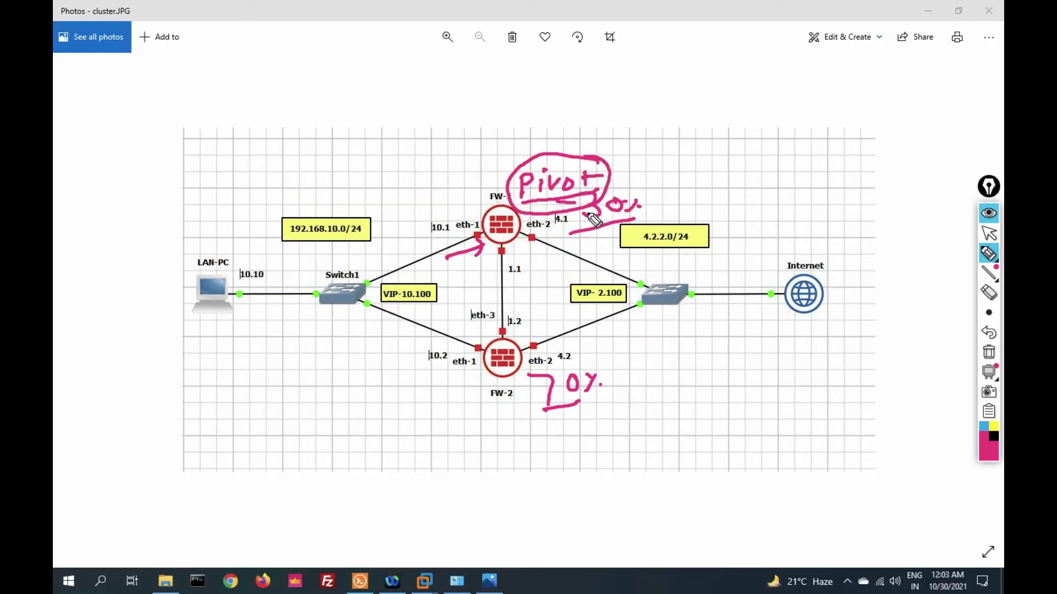
drag(584, 199, 634, 219)
click(989, 352)
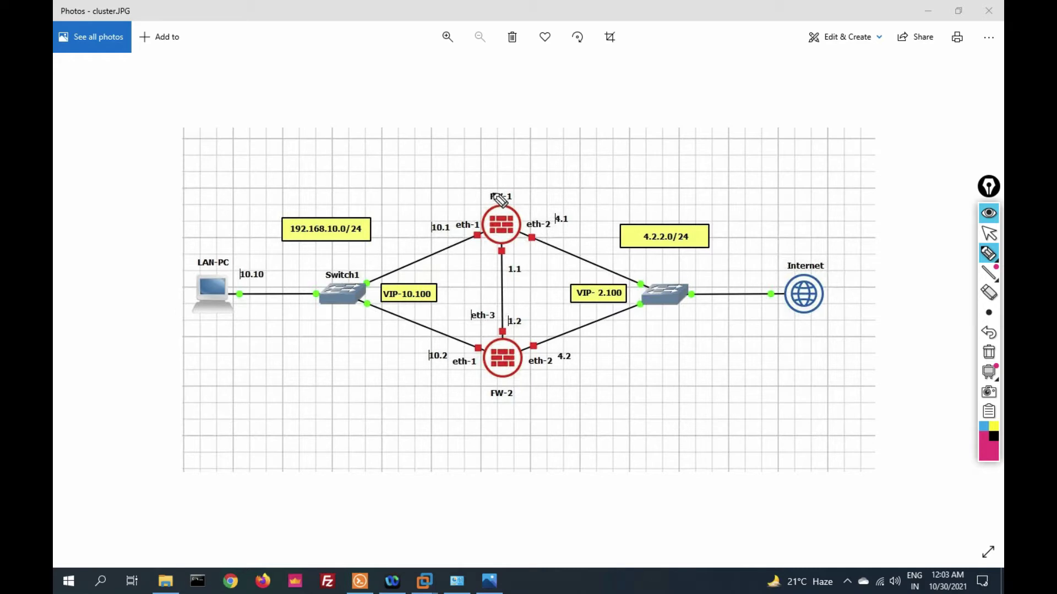
Step: Circle FW-1, FW-2, the 192.168.10.0/24 network and VIP-10.100, and underline the firewall addresses 10.1 and 10.2 on the LAN side
mouse_move(528, 190)
mouse_down()
mouse_move(484, 178)
mouse_move(490, 193)
mouse_up()
mouse_move(509, 373)
mouse_down()
mouse_move(540, 396)
mouse_move(505, 387)
mouse_up()
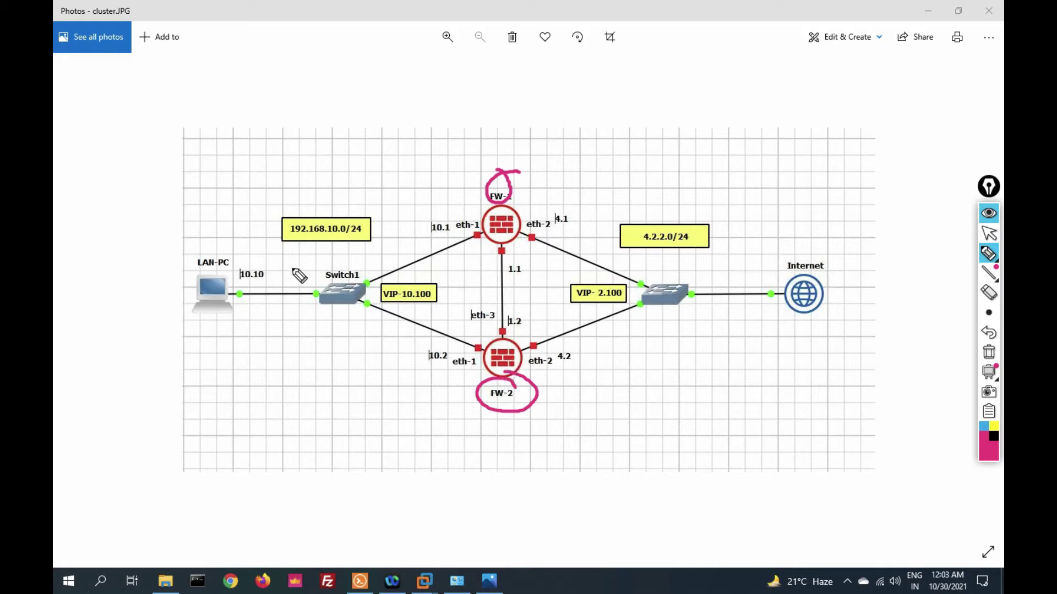
mouse_move(276, 249)
mouse_down()
mouse_move(334, 251)
mouse_move(371, 220)
mouse_move(279, 216)
mouse_move(295, 244)
mouse_up()
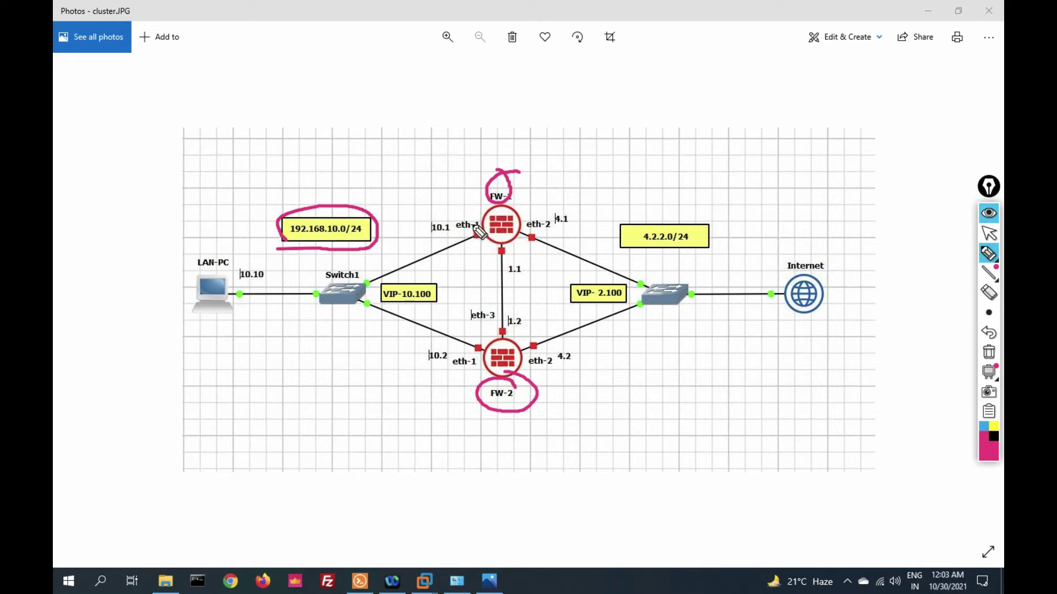
drag(429, 235, 453, 239)
drag(416, 367, 470, 369)
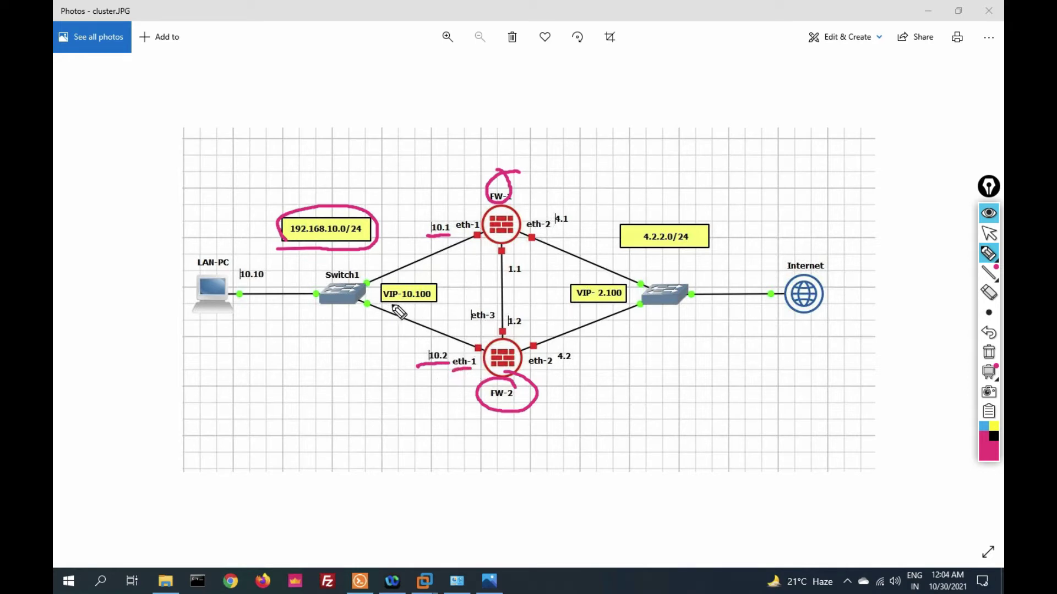
mouse_move(389, 303)
mouse_down()
mouse_move(438, 292)
mouse_move(428, 283)
mouse_move(384, 297)
mouse_up()
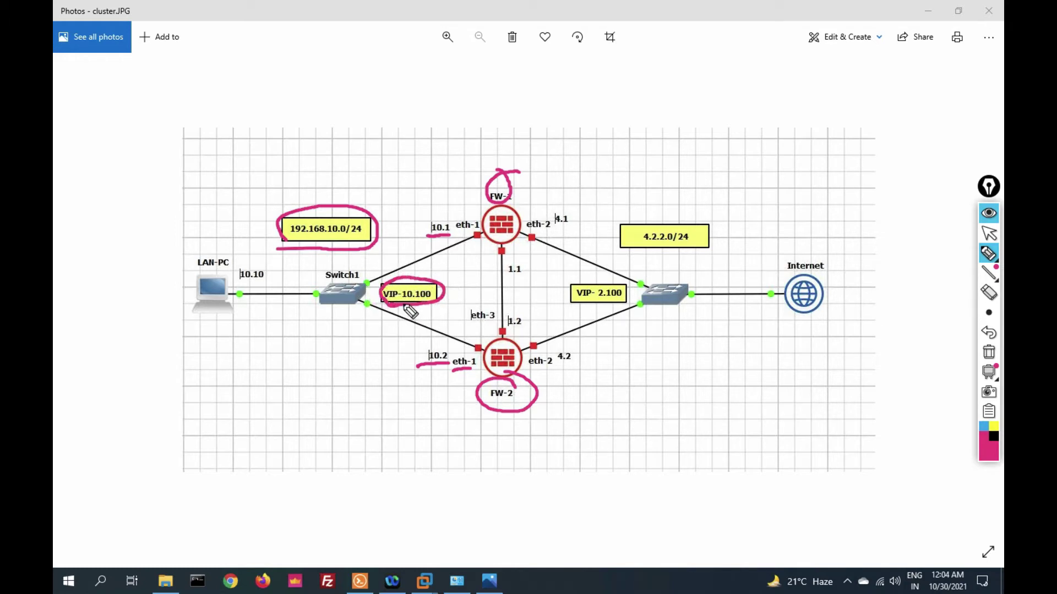
Step: Circle LAN-PC, mark its path through Switch1 towards VIP-10.100, and underline FW-1's 10.1 address again
mouse_move(230, 246)
mouse_down()
mouse_move(204, 260)
mouse_move(229, 309)
mouse_move(216, 247)
mouse_up()
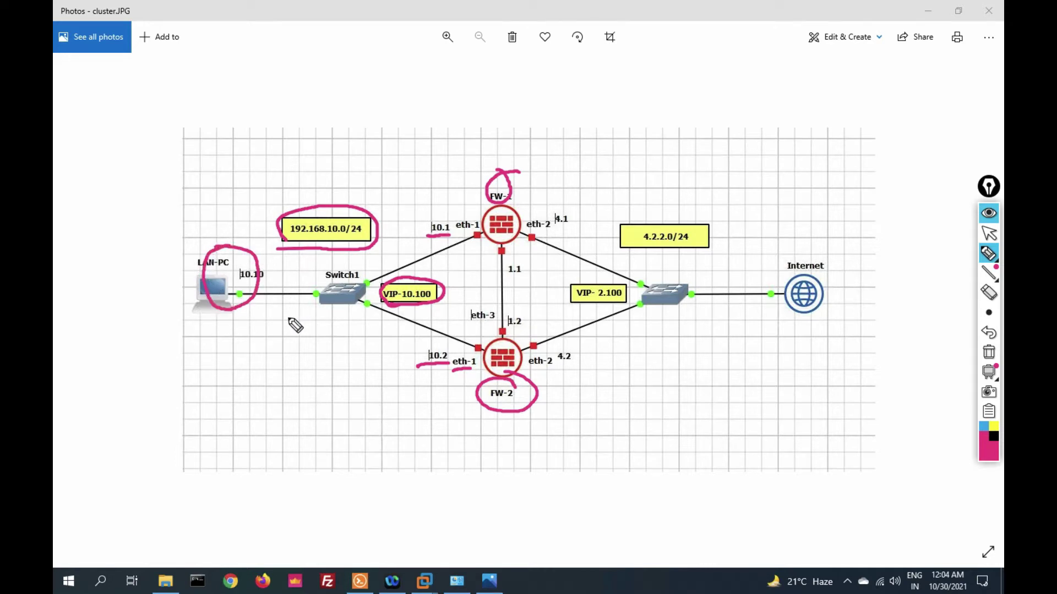
mouse_move(240, 318)
mouse_down()
mouse_move(380, 307)
mouse_move(364, 300)
mouse_up()
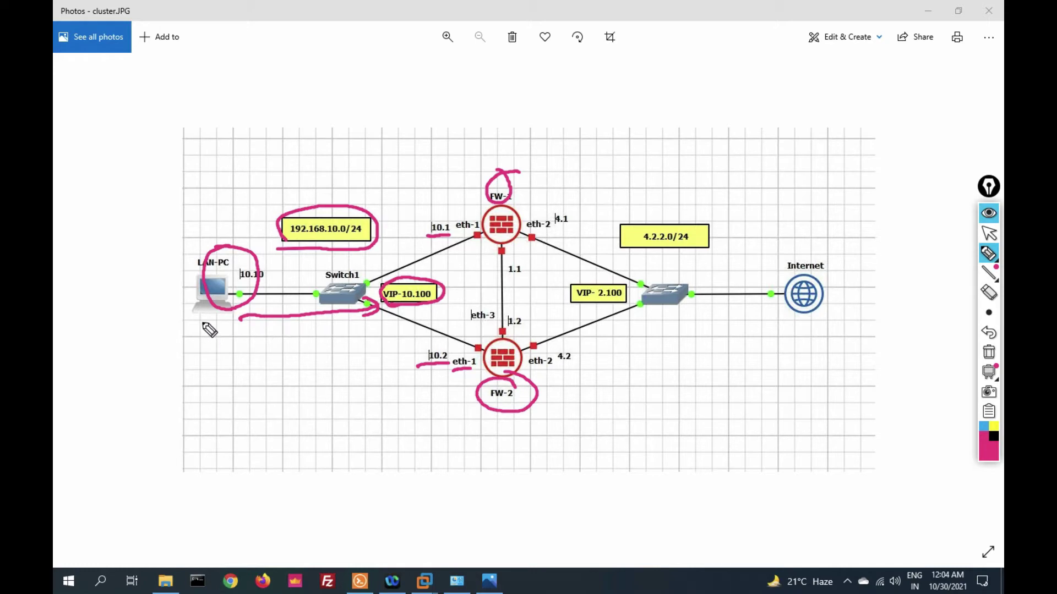
drag(208, 324, 385, 310)
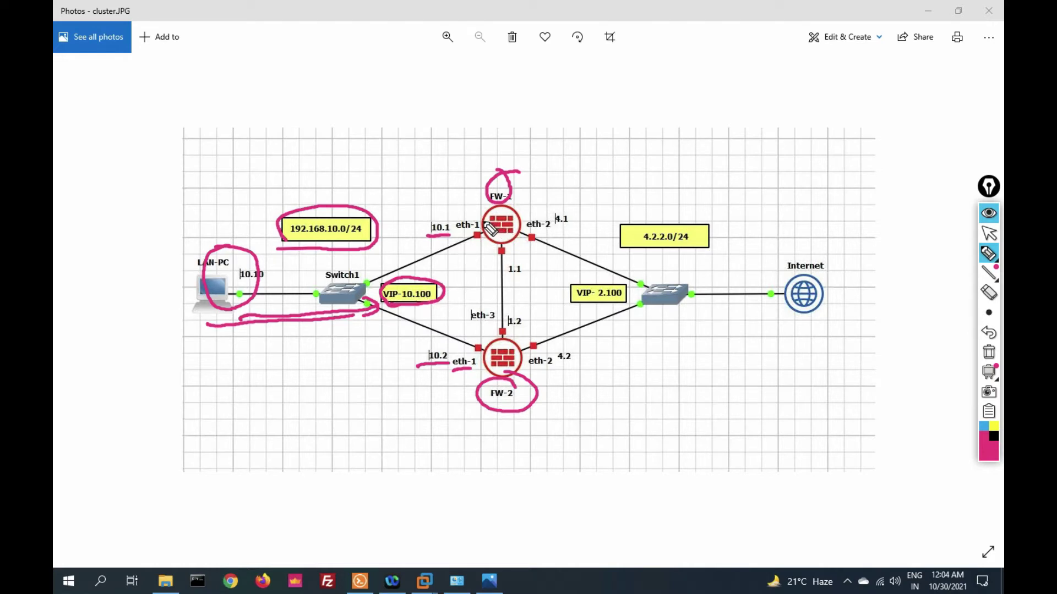
drag(423, 237, 449, 237)
Step: Circle the 4.2.2.0/24 network and VIP-2.100, and underline both firewalls' eth-2 labels, addresses 4.1 and 4.2, and the Internet link
click(623, 254)
mouse_move(628, 258)
mouse_down()
mouse_move(708, 255)
mouse_move(677, 207)
mouse_move(632, 250)
mouse_move(645, 254)
mouse_up()
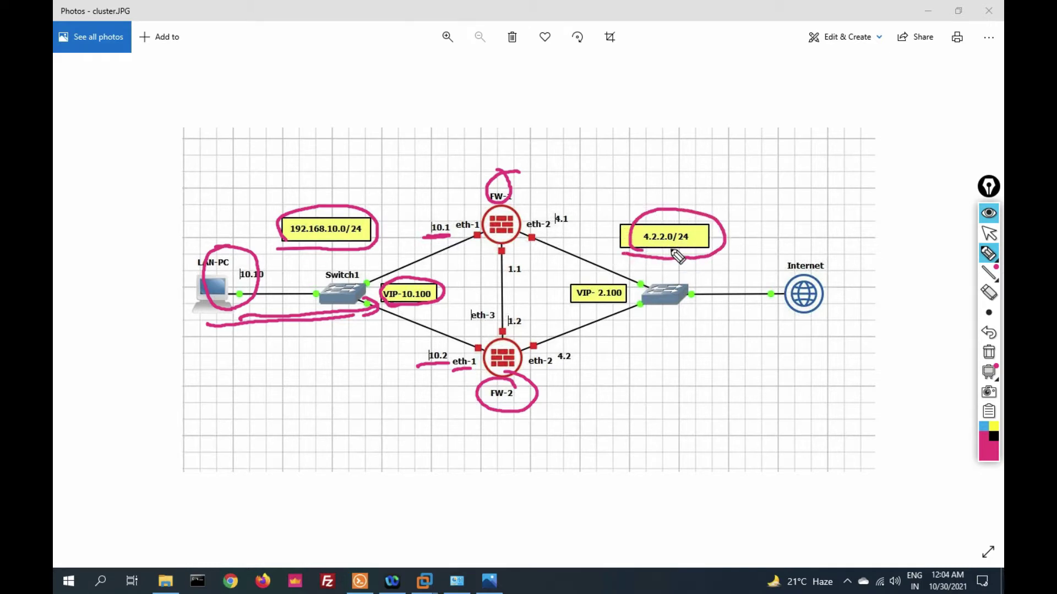
mouse_move(570, 307)
mouse_down()
mouse_move(601, 308)
mouse_move(633, 283)
mouse_move(572, 282)
mouse_move(575, 302)
mouse_up()
mouse_move(535, 234)
mouse_down()
mouse_move(557, 239)
mouse_move(556, 225)
mouse_move(568, 227)
mouse_up()
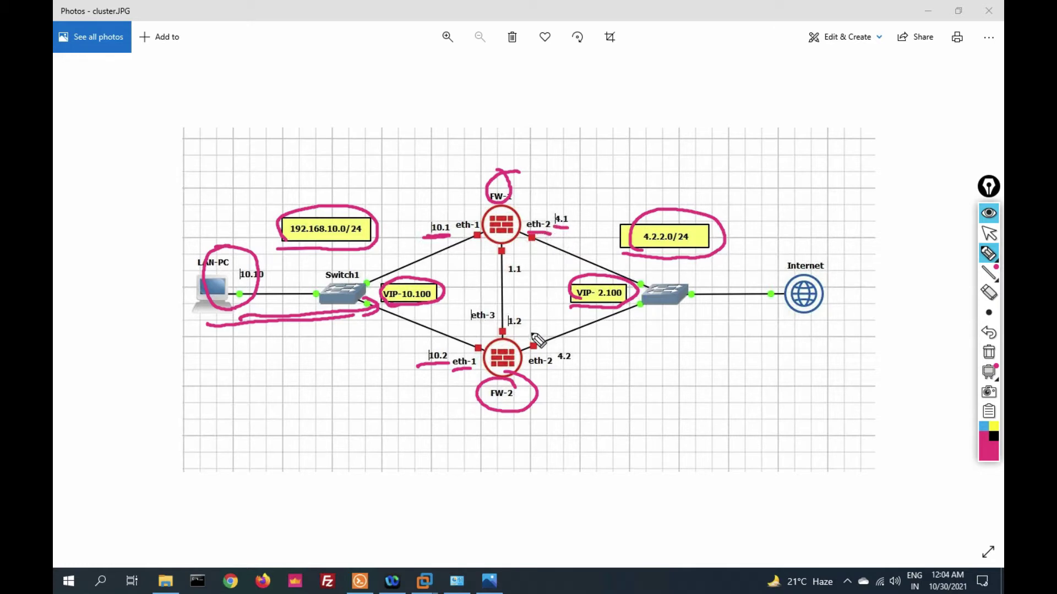
drag(534, 367, 550, 365)
click(559, 368)
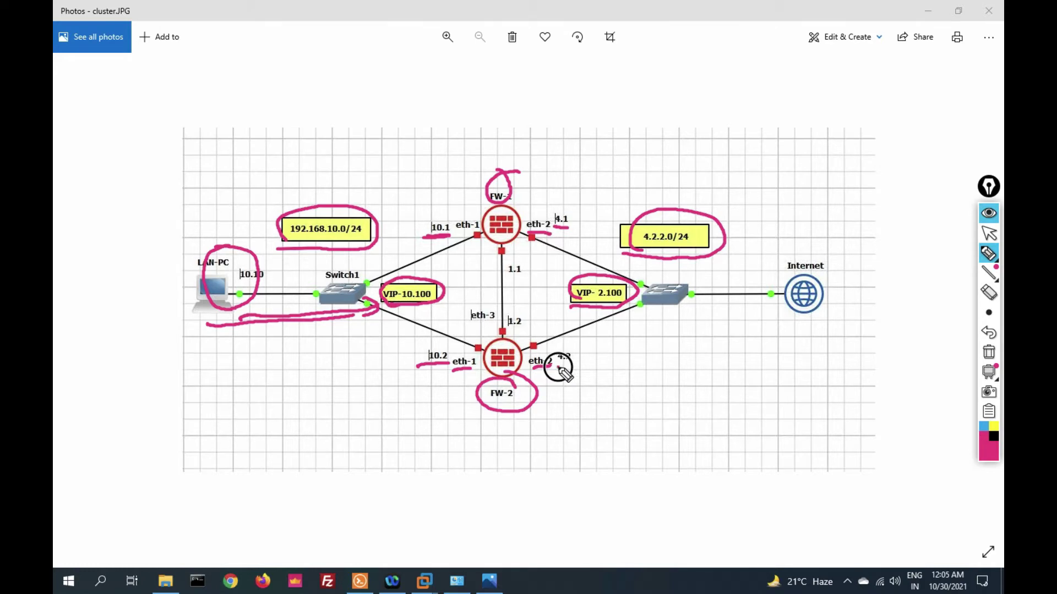
drag(560, 368, 570, 368)
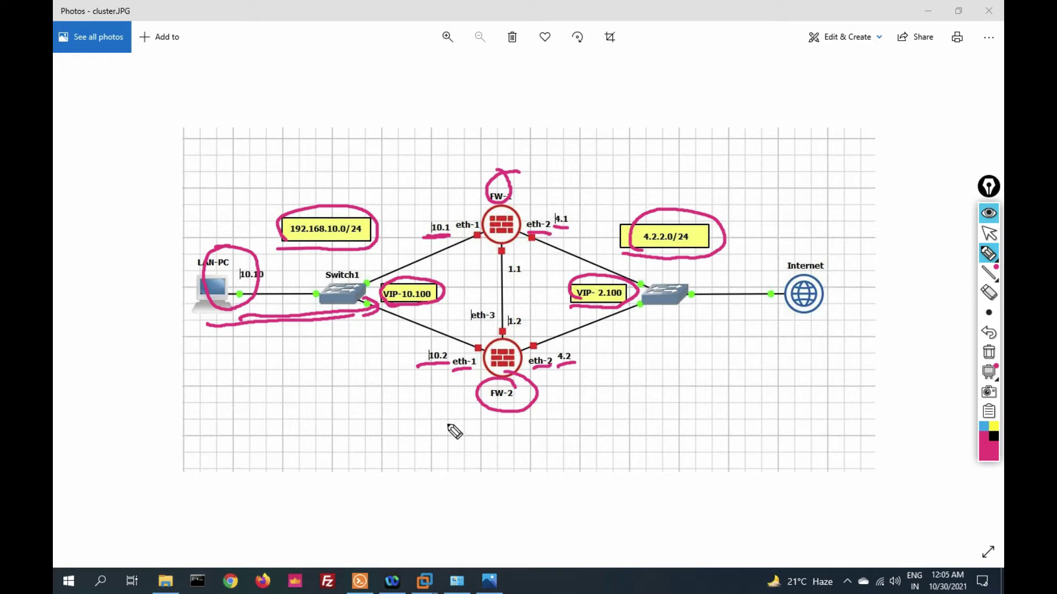
drag(640, 284, 782, 305)
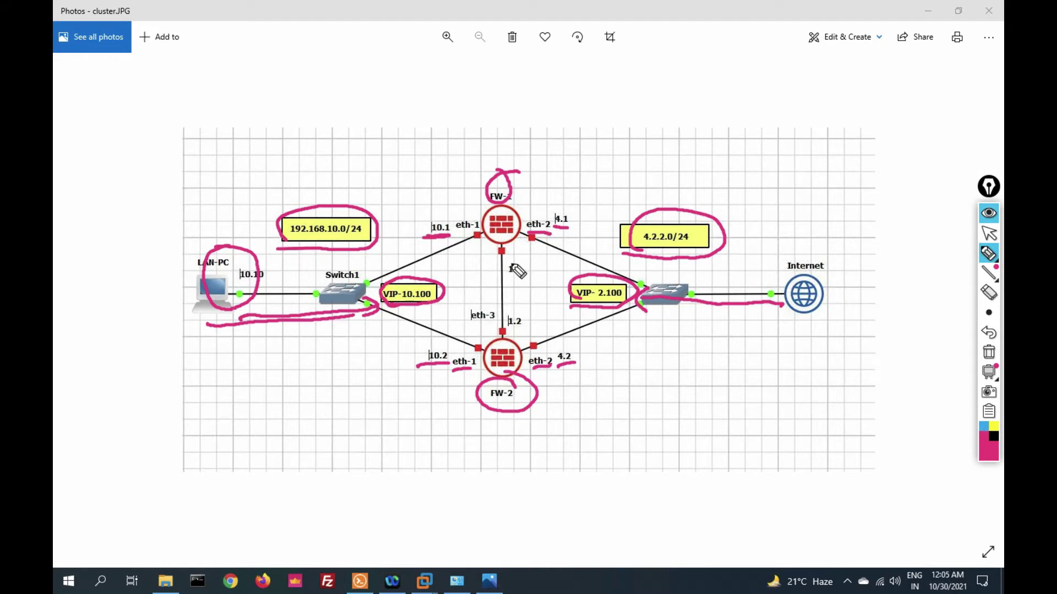
Step: Annotate the sync link between FW-1 and FW-2, and clear all drawings from the diagram
mouse_move(490, 251)
mouse_down()
mouse_move(499, 299)
mouse_move(524, 306)
mouse_move(542, 291)
mouse_up()
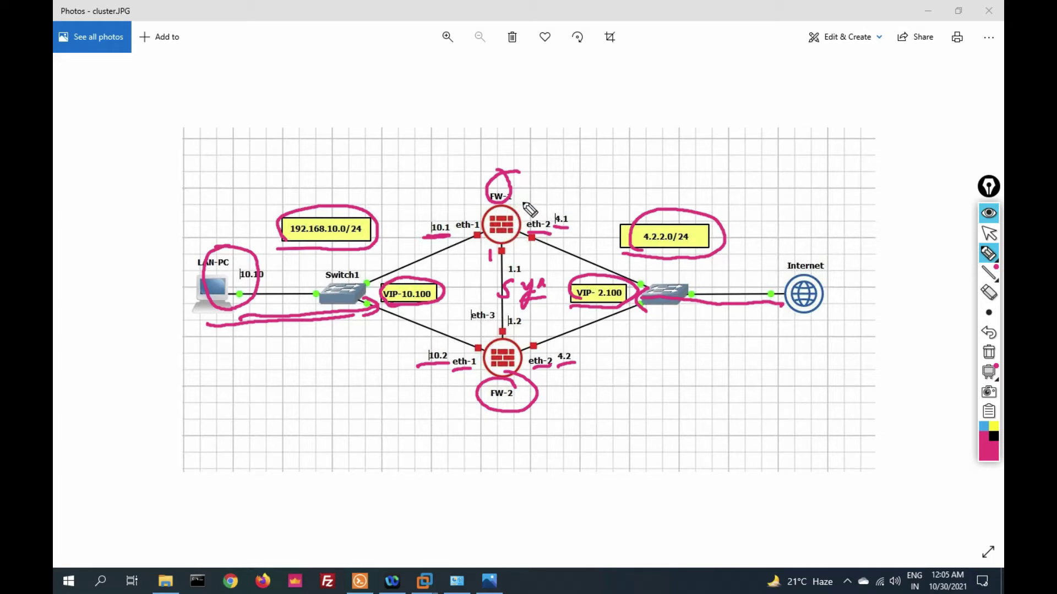
drag(505, 392, 469, 410)
mouse_move(502, 245)
mouse_down()
mouse_move(516, 278)
mouse_move(503, 302)
mouse_move(520, 335)
mouse_up()
key(Delete)
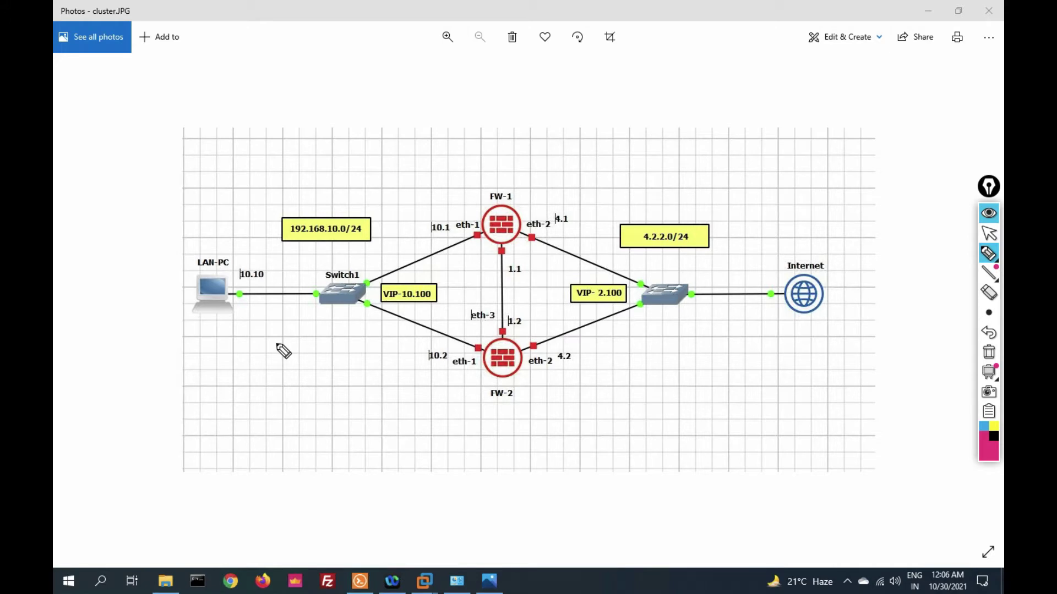
Step: Leave drawing mode and log in to SmartConsole on server 192.168.70.101 as admin with the account password
click(990, 235)
click(296, 582)
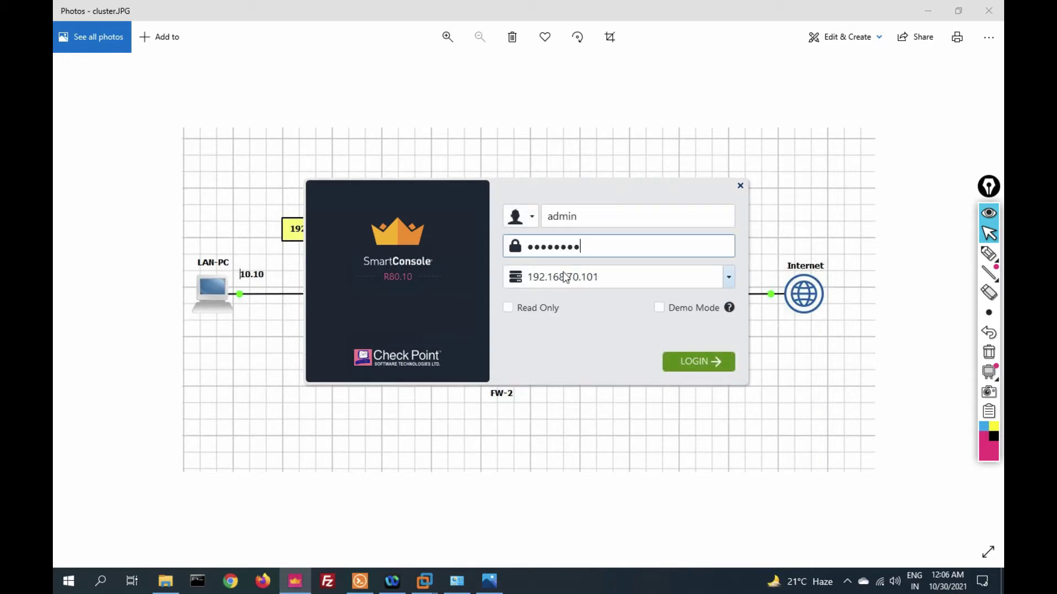
key(Return)
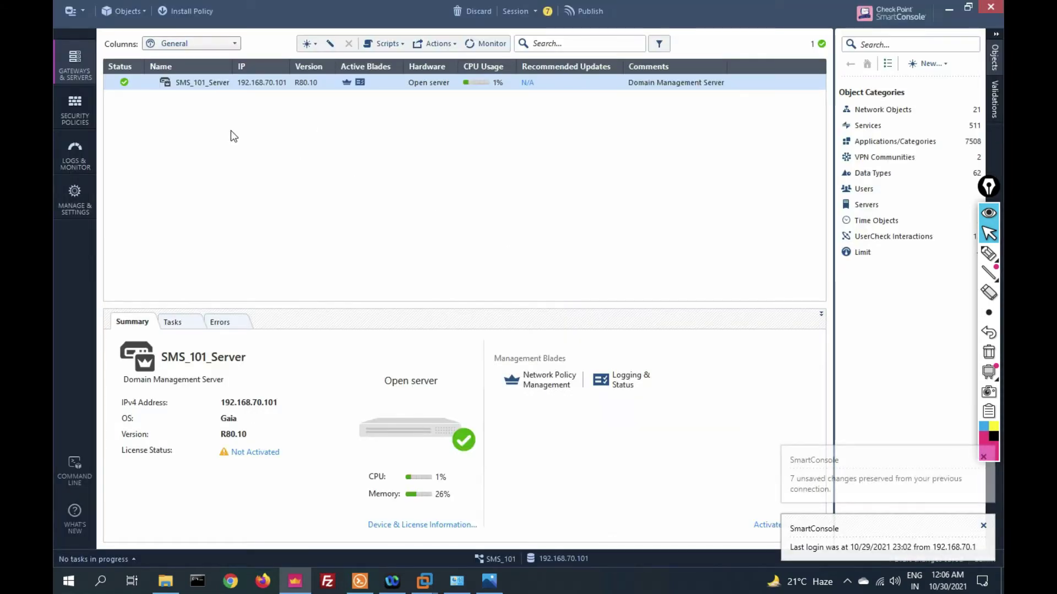
Step: Switch to Solar-PuTTY and examine FW-1's interface addresses from fw getifs, highlighting the eth0 address and keeping the diagram beside the terminal
mouse_move(359, 582)
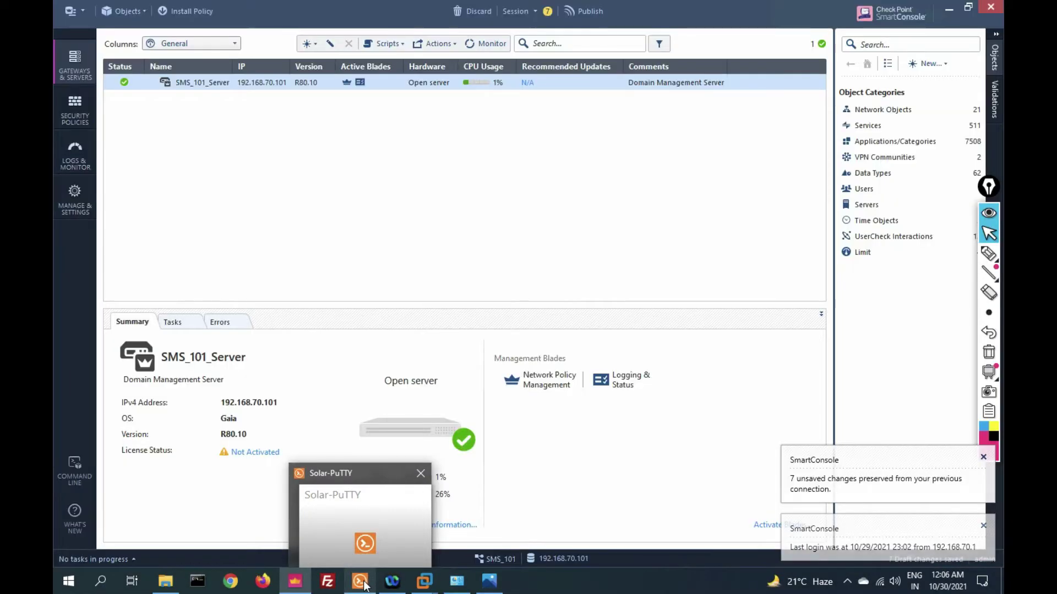
click(363, 512)
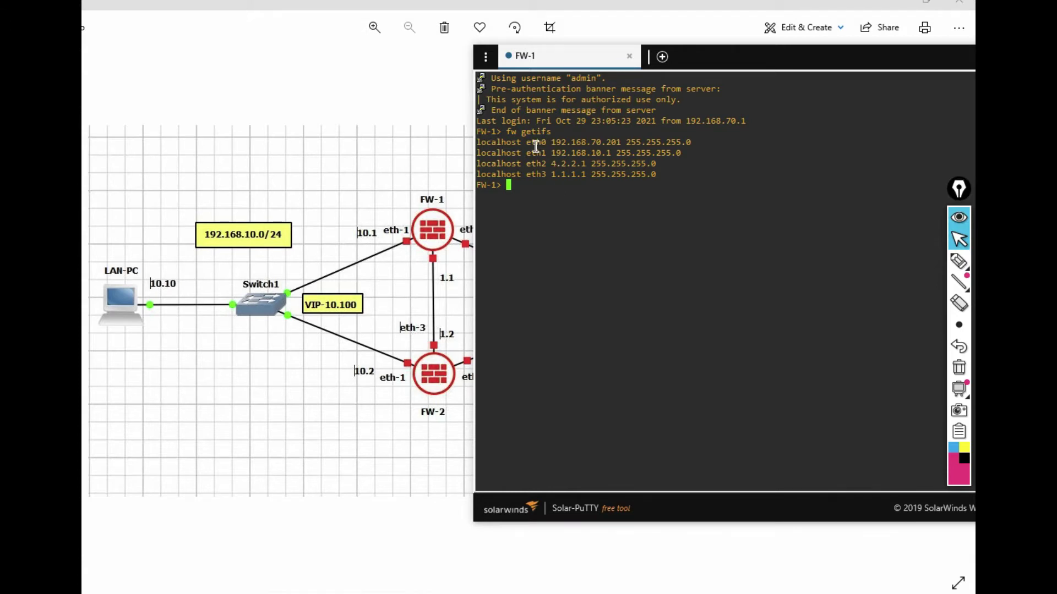
drag(539, 143, 622, 142)
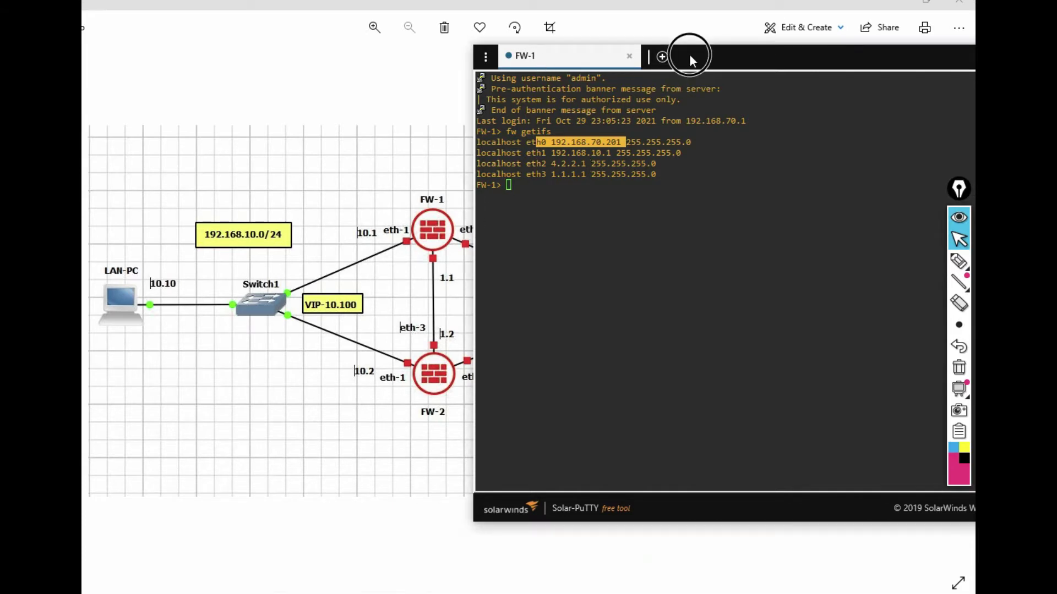
drag(690, 54, 727, 63)
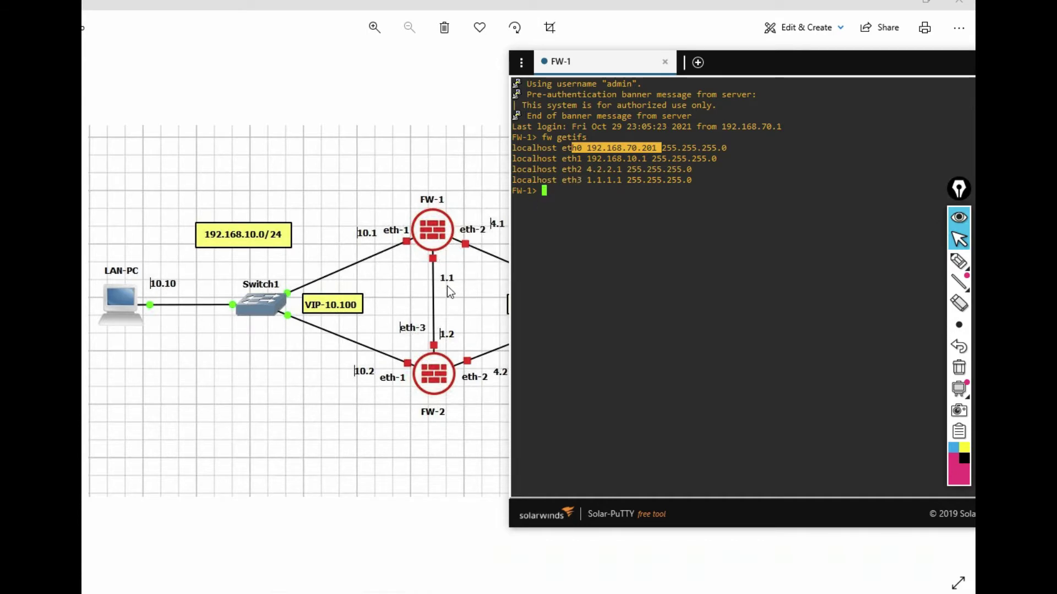
Step: Open an FW-2 session in a second terminal and examine its interface addresses with fw getifs, highlighting the eth0 address
click(697, 62)
double_click(945, 151)
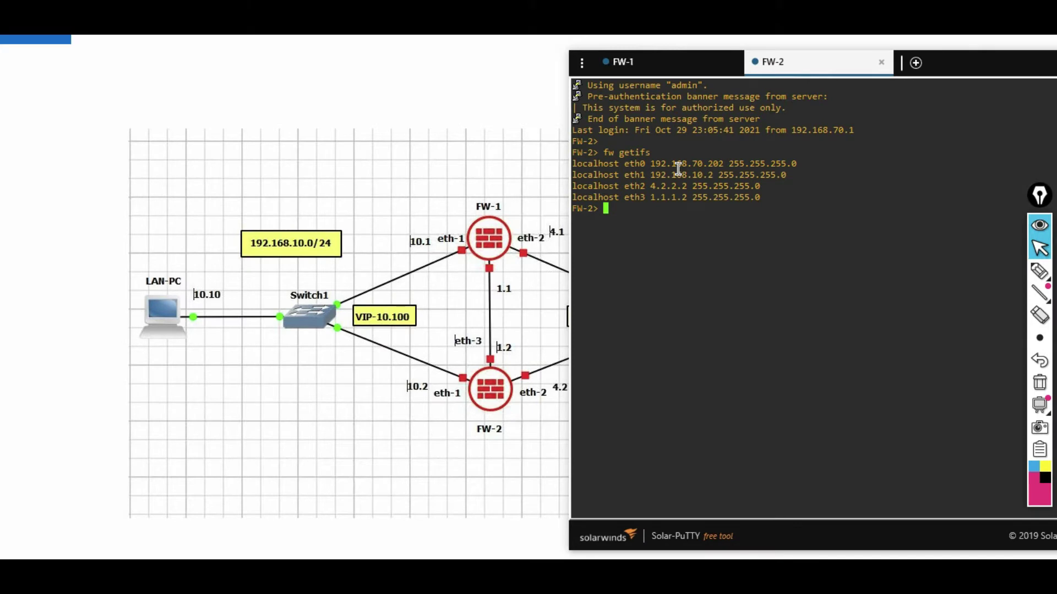
drag(673, 165, 730, 165)
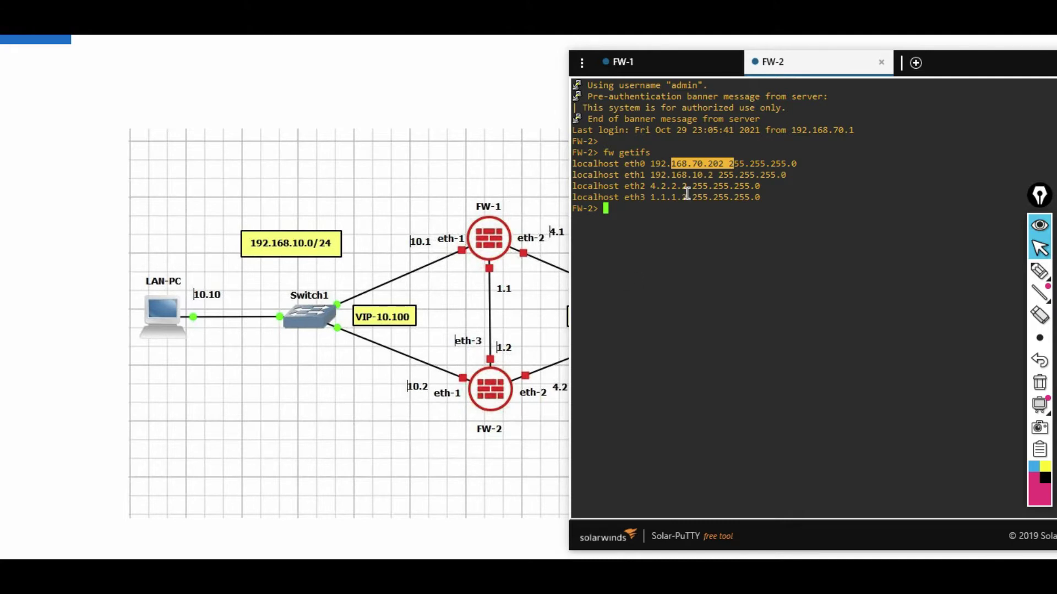
drag(675, 189, 686, 190)
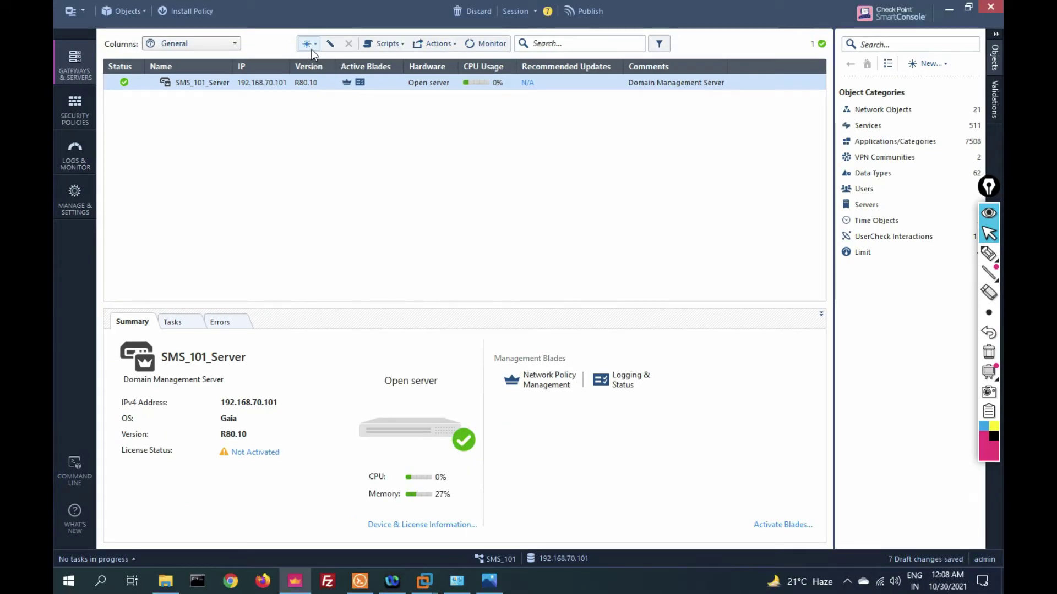
Step: Start a new security gateway in Wizard Mode in SmartConsole and name it FW-1
click(274, 41)
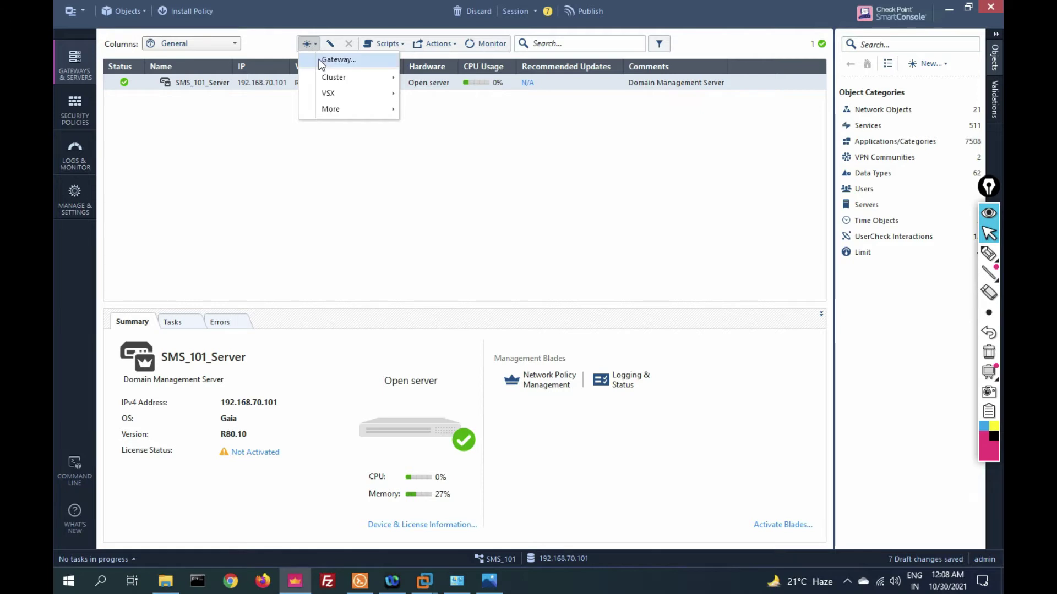
click(318, 59)
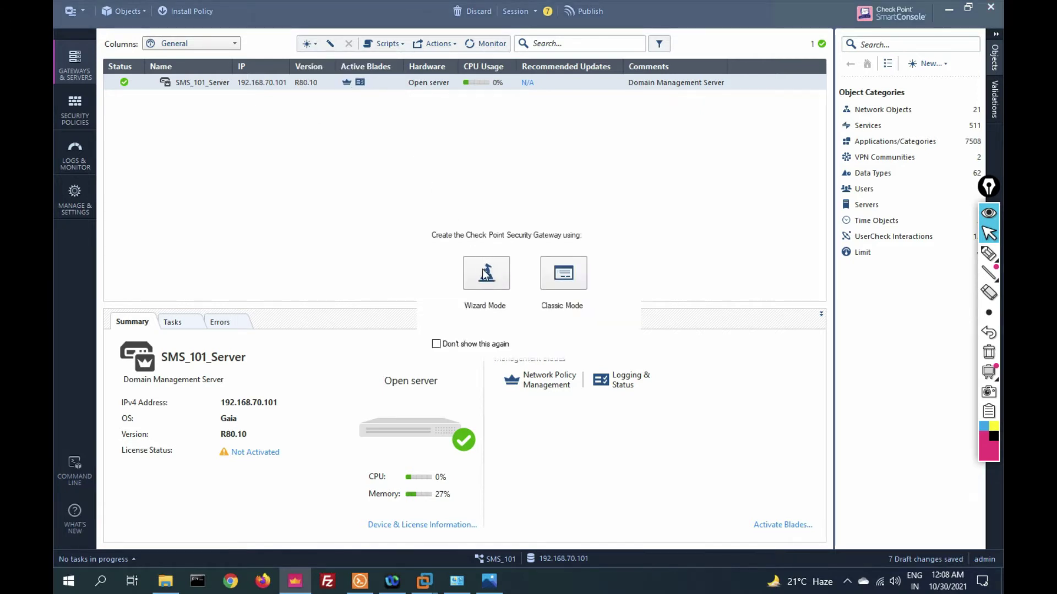
click(485, 273)
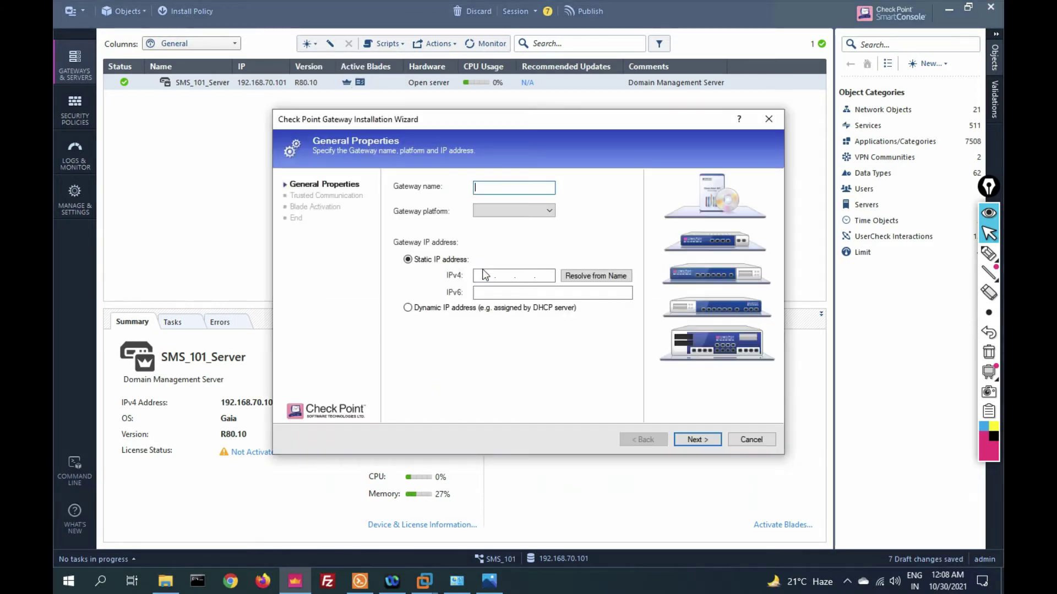
text(FW-)
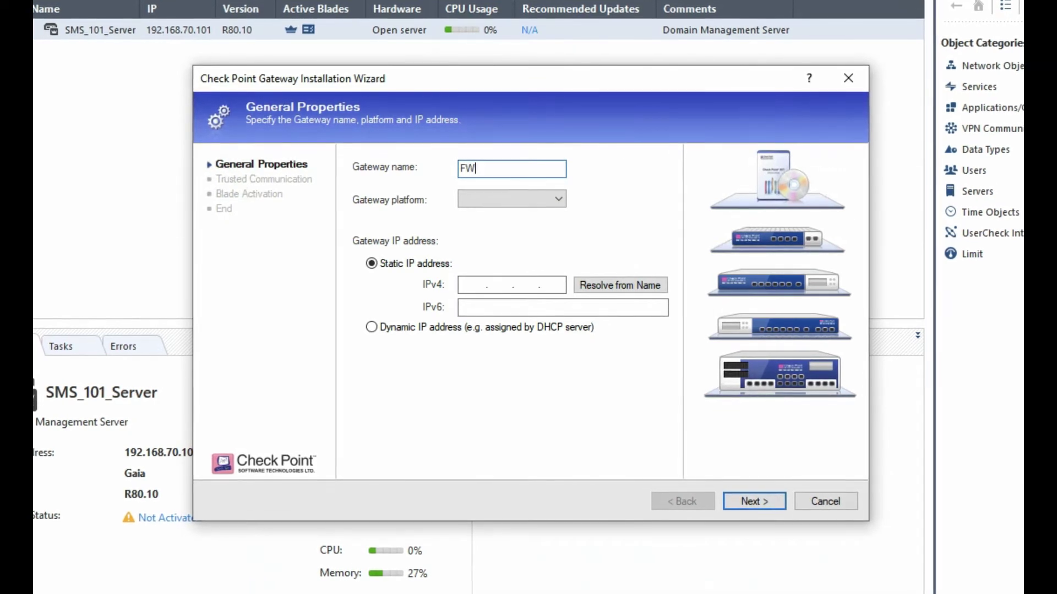
text(1)
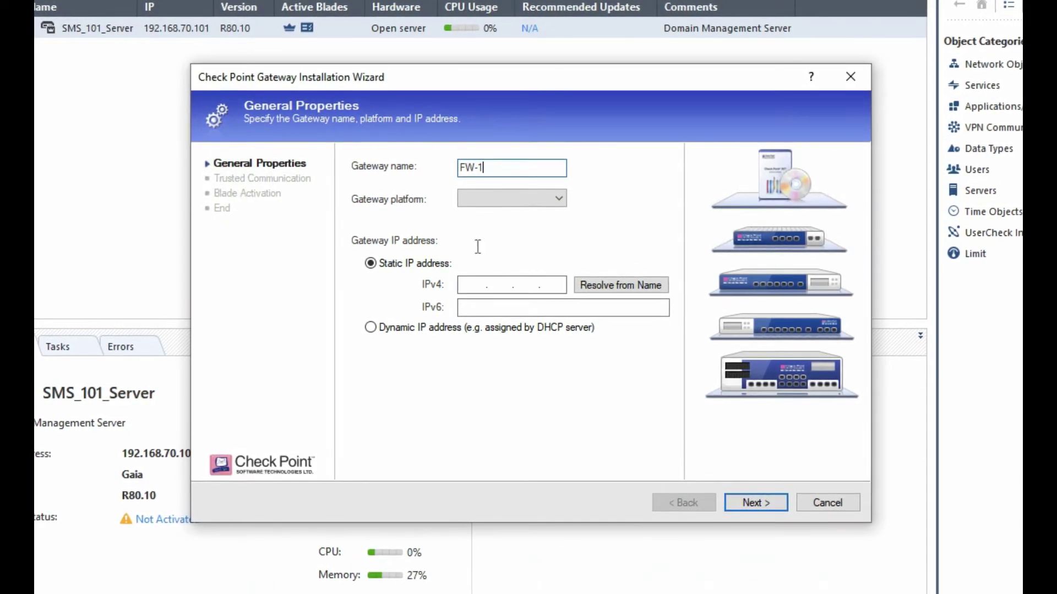
Step: Set the FW-1 gateway platform to Open server and its static IPv4 address to 192.168.70.201
click(484, 198)
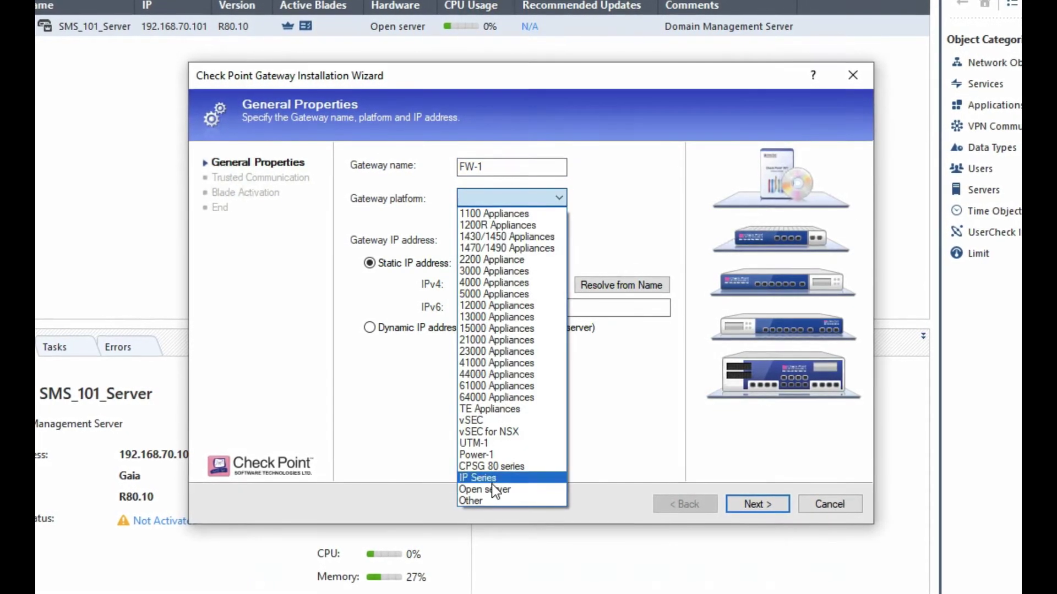
click(493, 488)
click(478, 285)
text(192.168.)
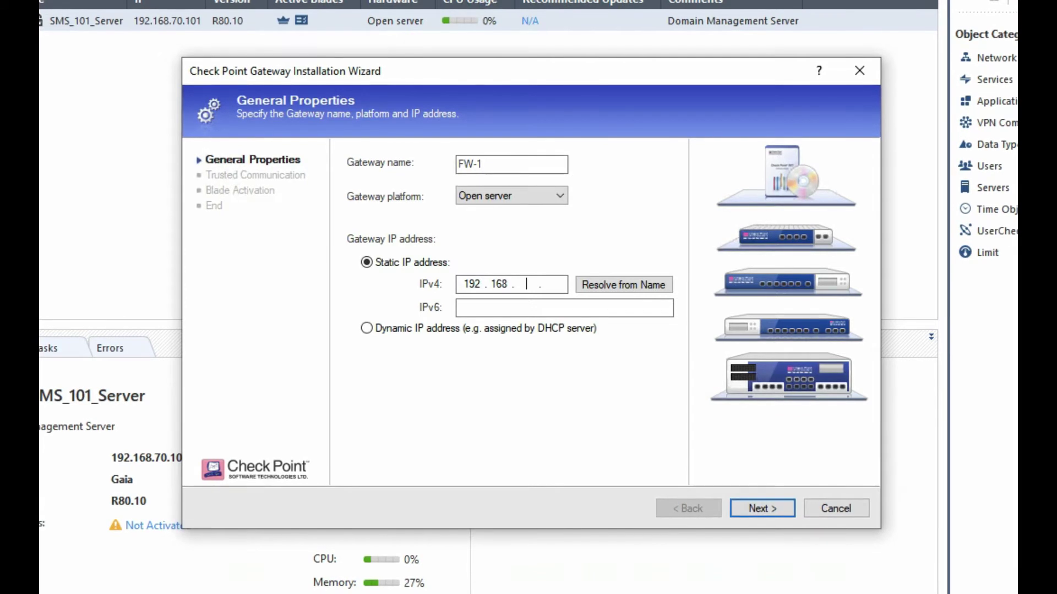
text(7)
text(0.20)
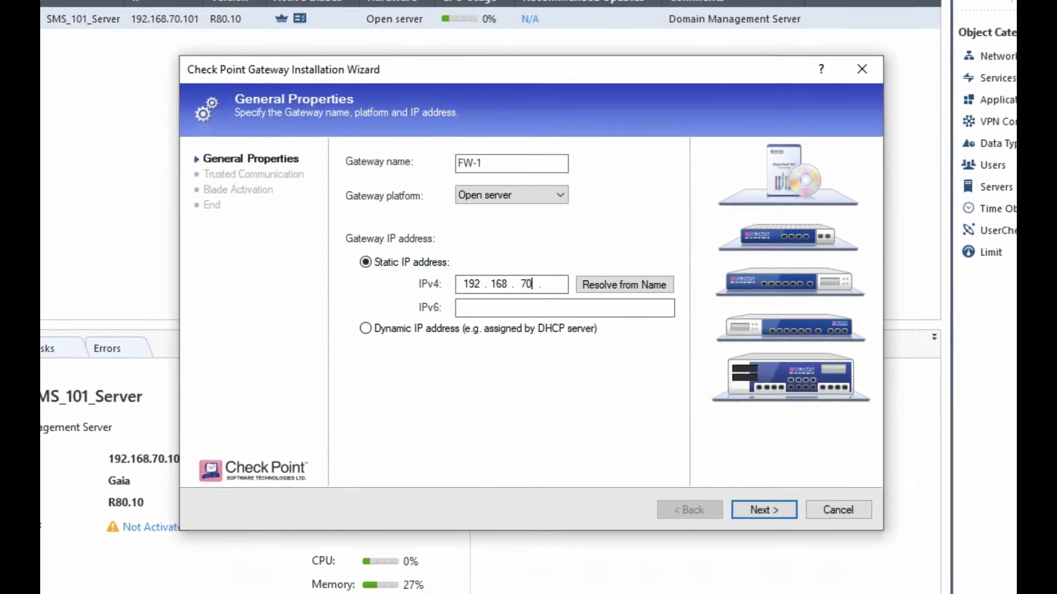
text(1)
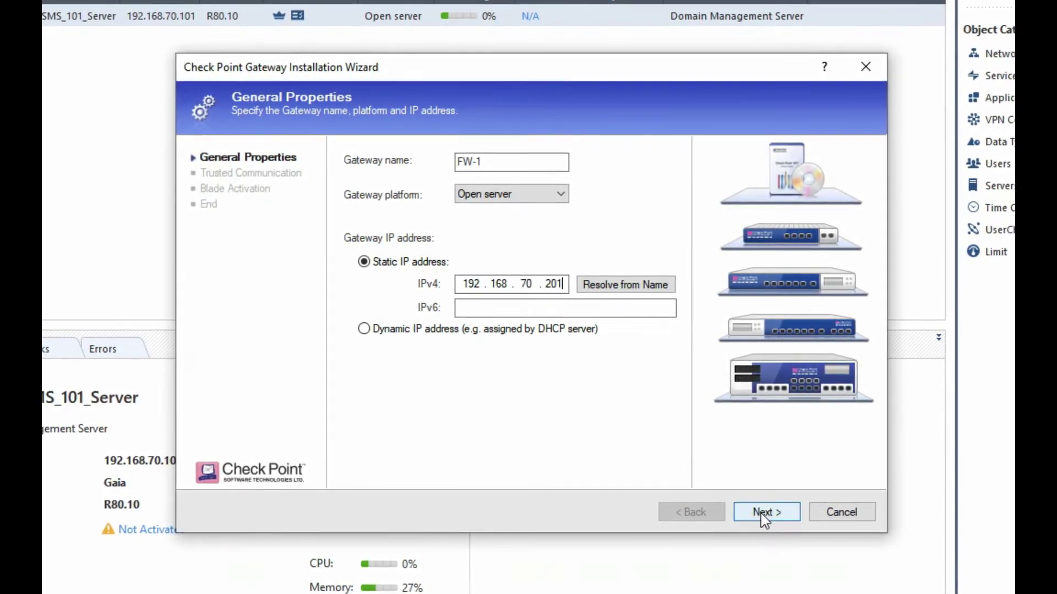
click(763, 515)
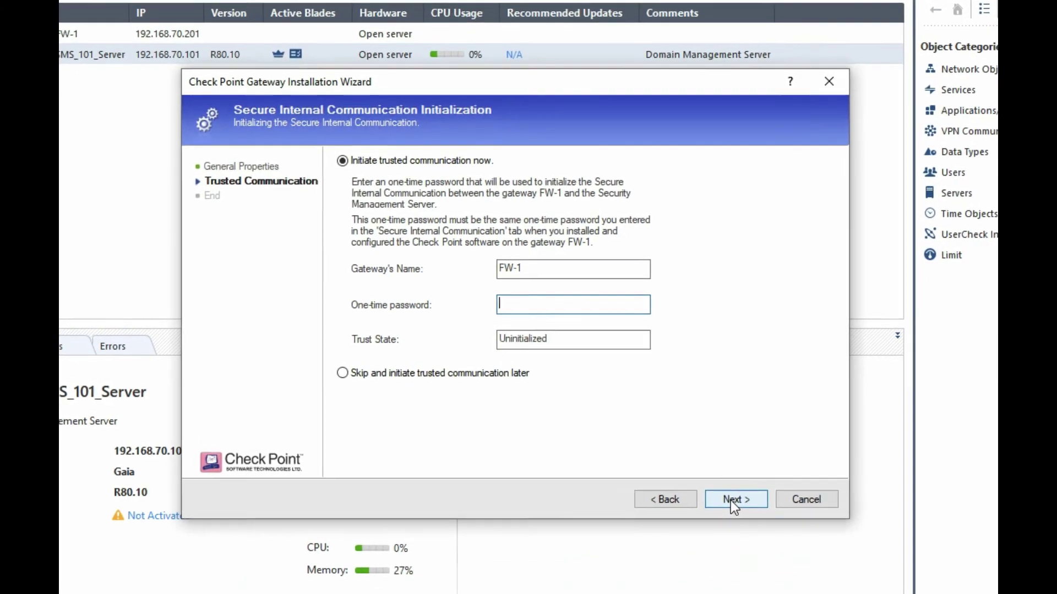
Step: Initiate trusted communication with FW-1 using the one-time password and complete the wizard with gateway properties set to open for editing
text(a)
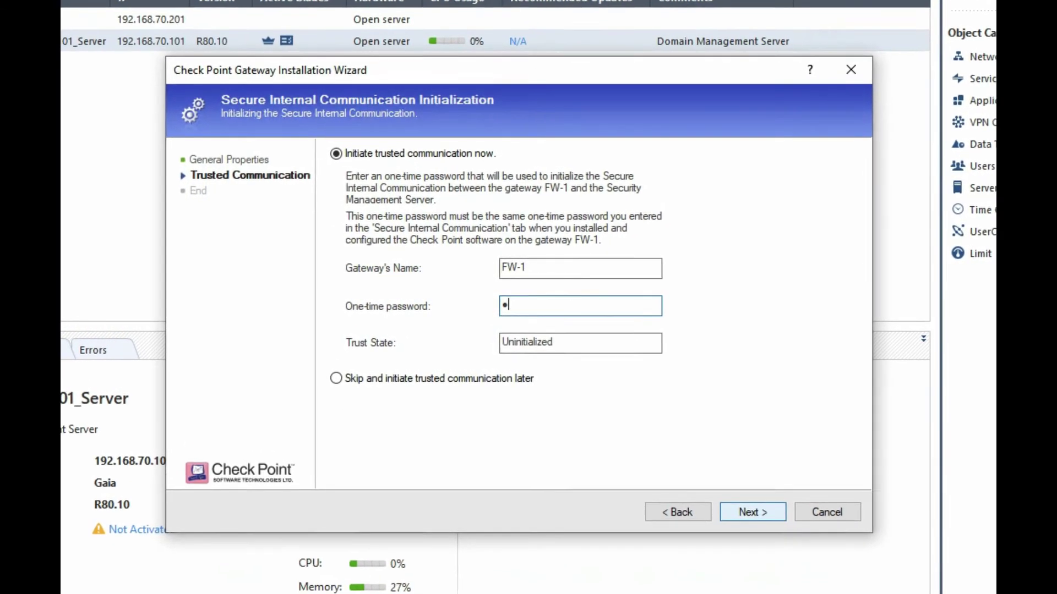
text(aaaaaaaa)
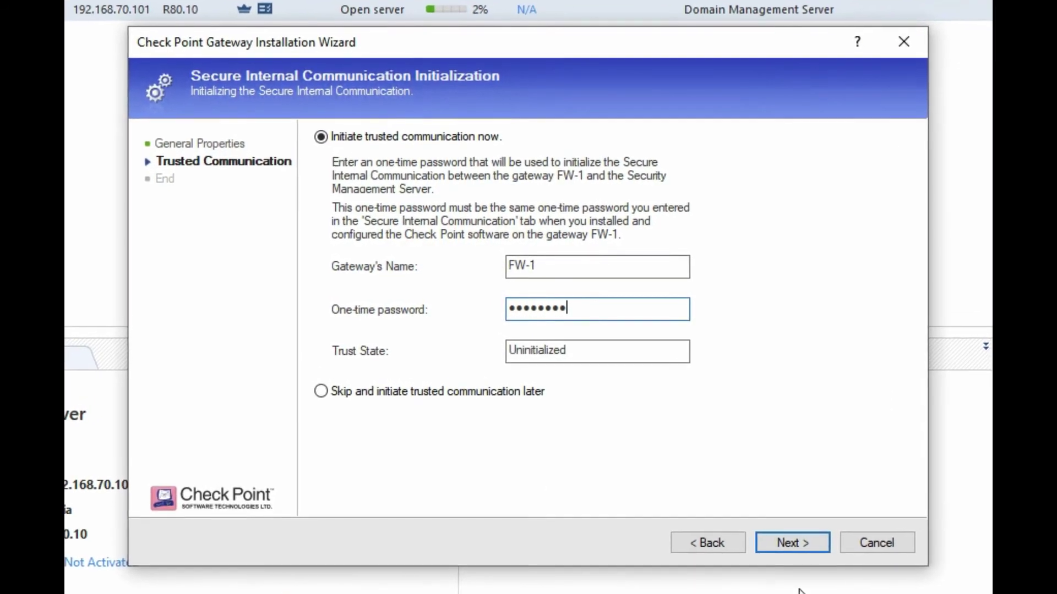
click(794, 537)
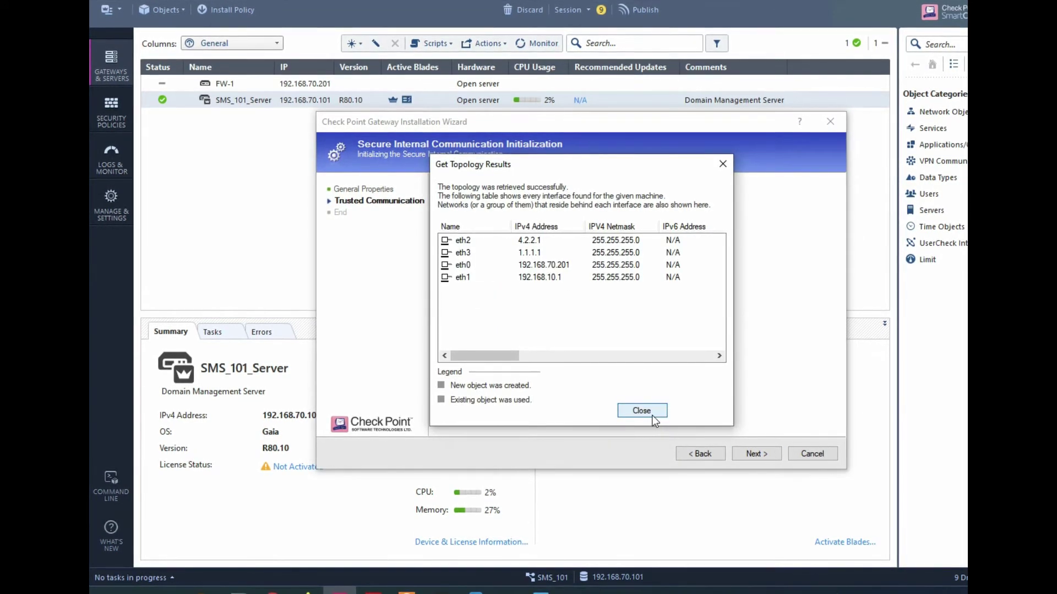
click(652, 414)
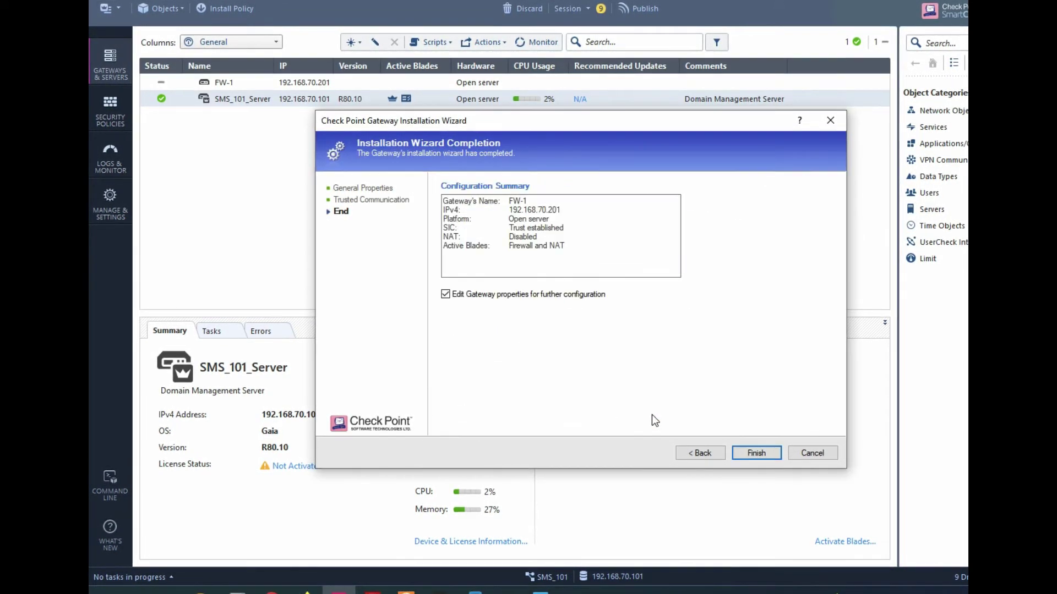
click(755, 450)
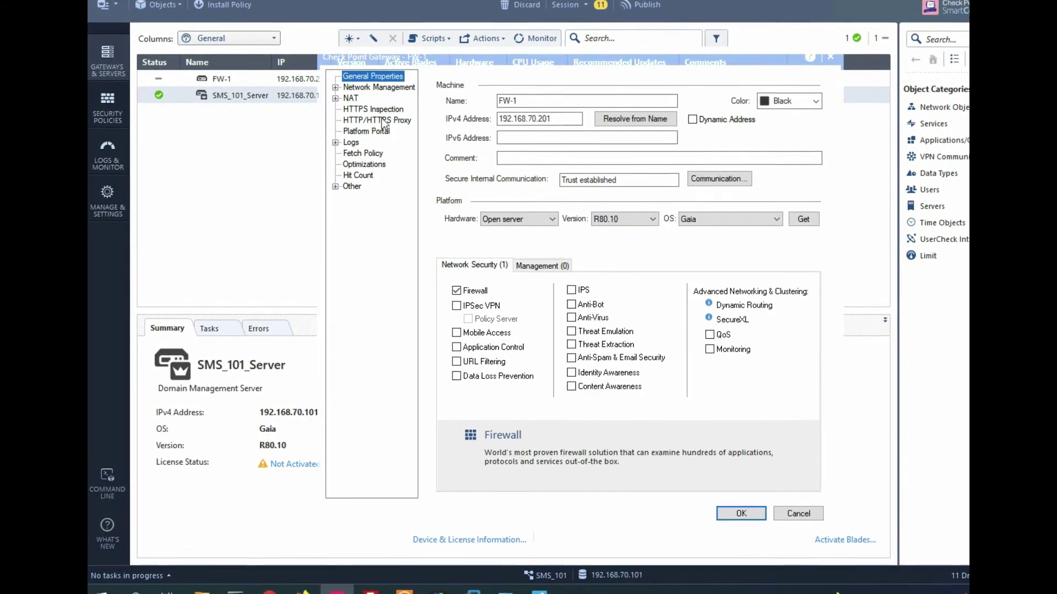
Step: Fetch FW-1's interfaces with topology, accept them and save the gateway object
click(381, 90)
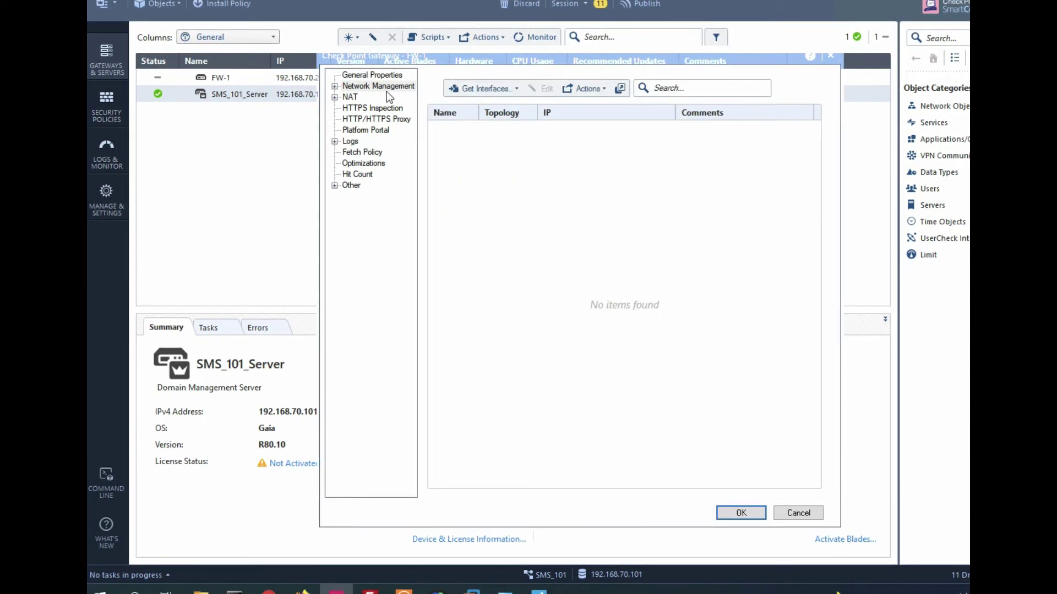
click(485, 93)
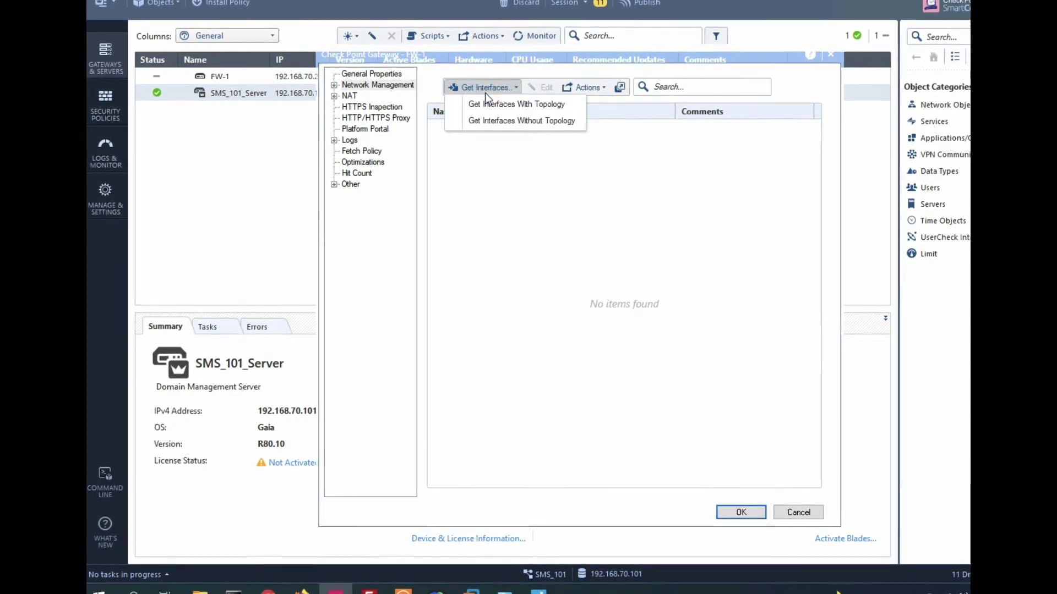
click(493, 104)
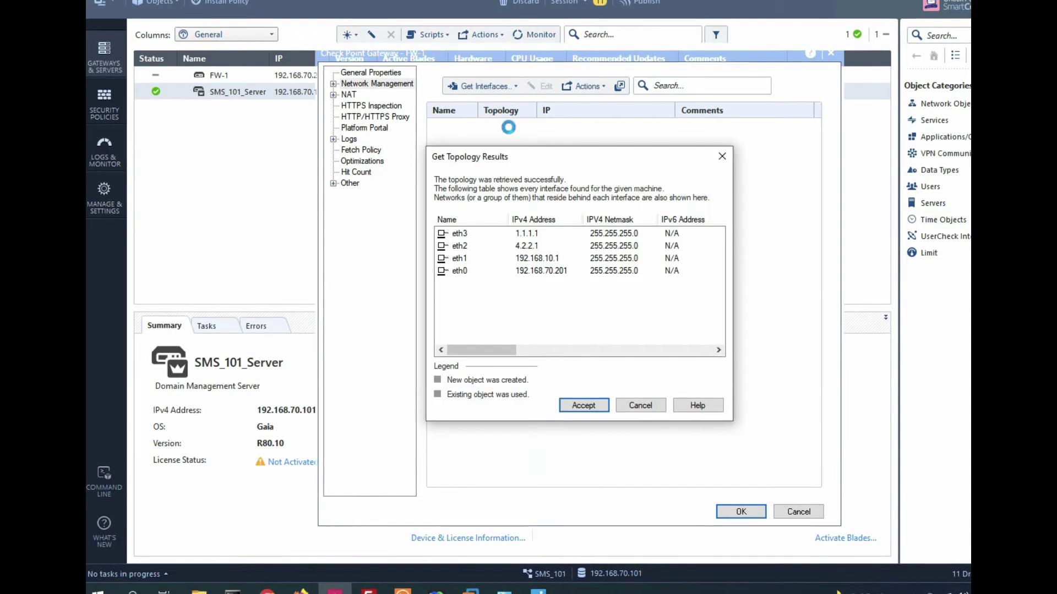
click(583, 408)
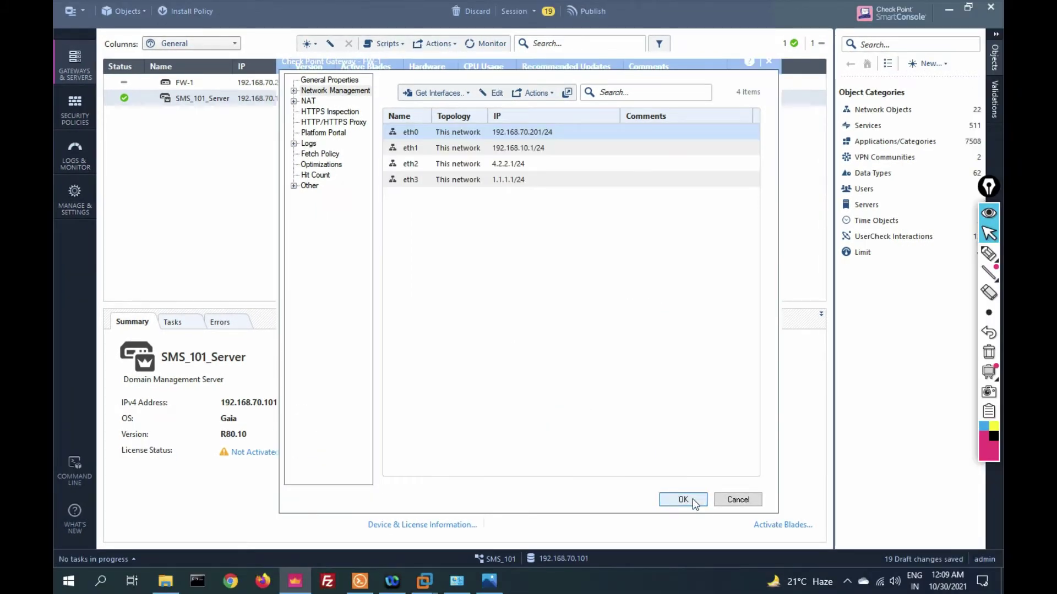
click(750, 514)
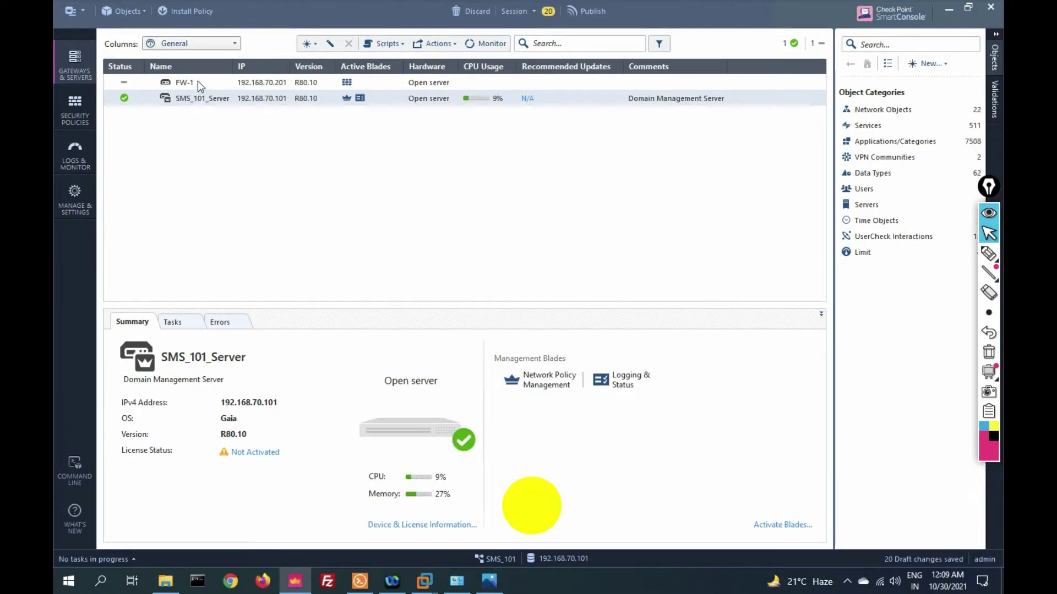
Step: Create a second security gateway in Wizard Mode named FW-2, with platform Open server and static IPv4 address 192.168.70.202
click(309, 43)
click(335, 60)
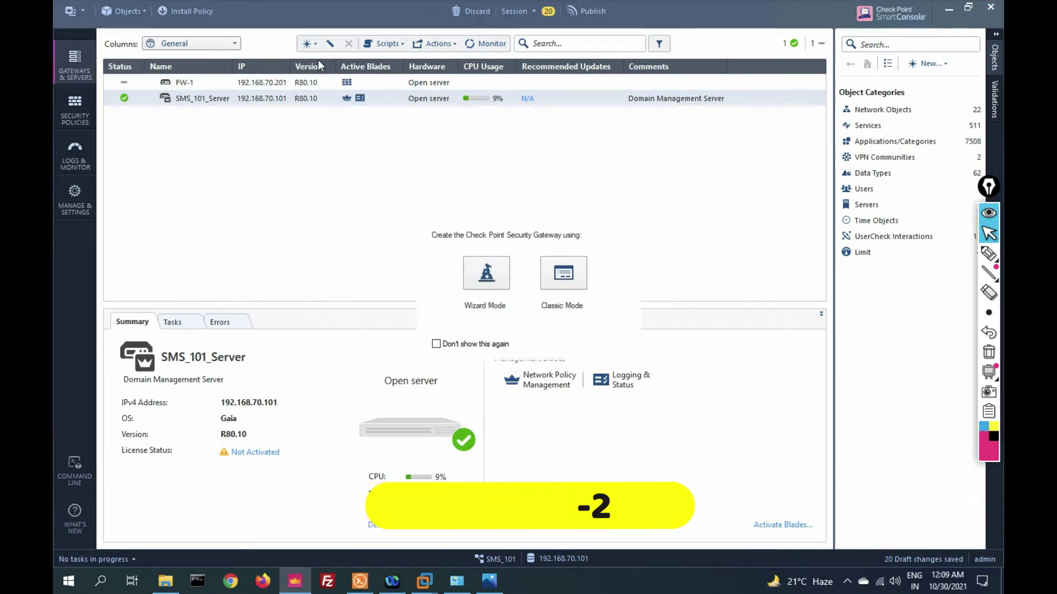
click(487, 273)
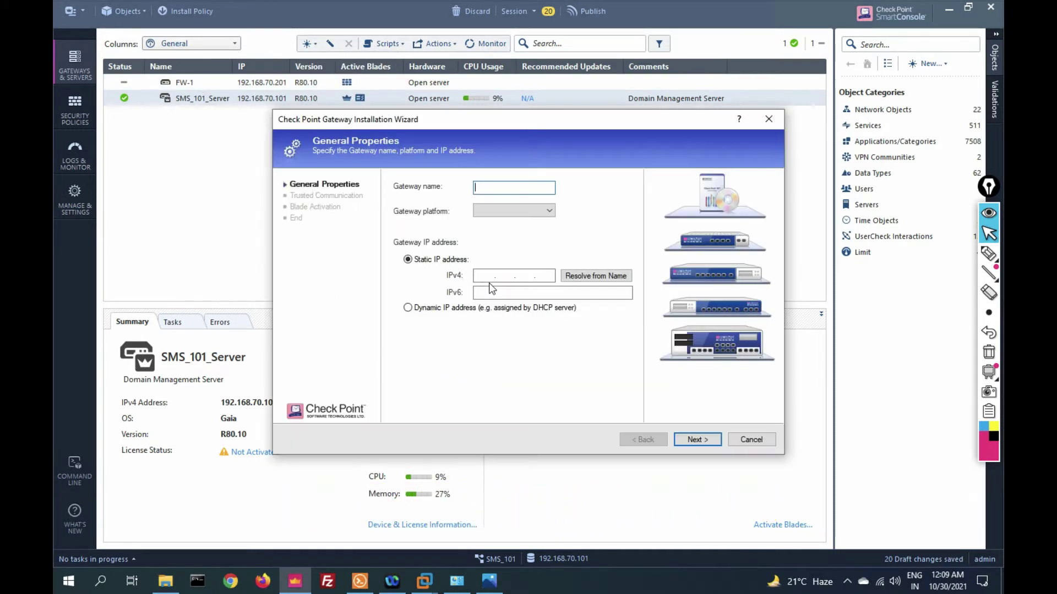
text(FW-2)
click(502, 210)
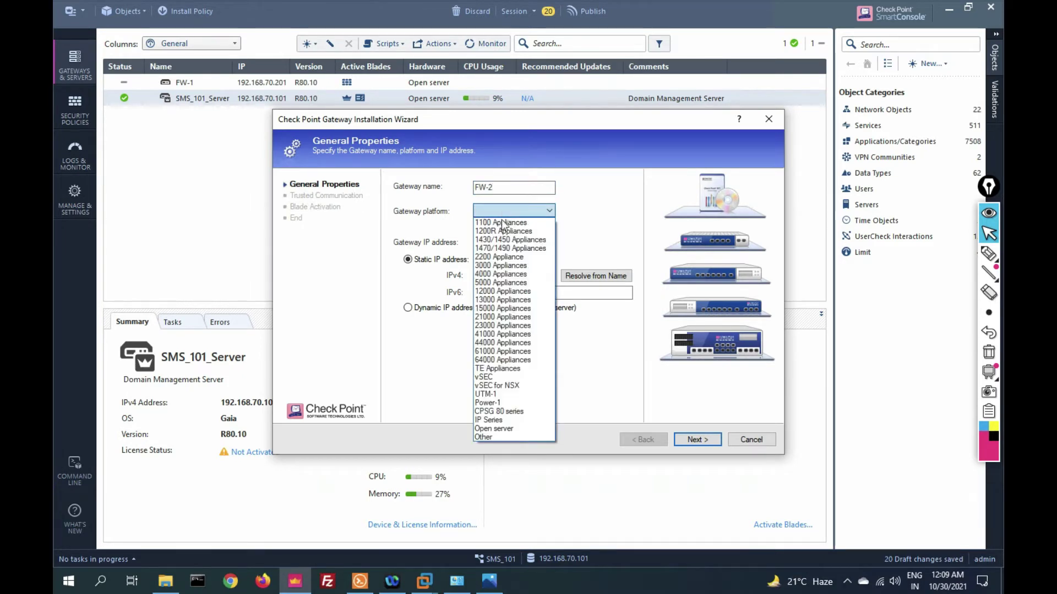
click(504, 428)
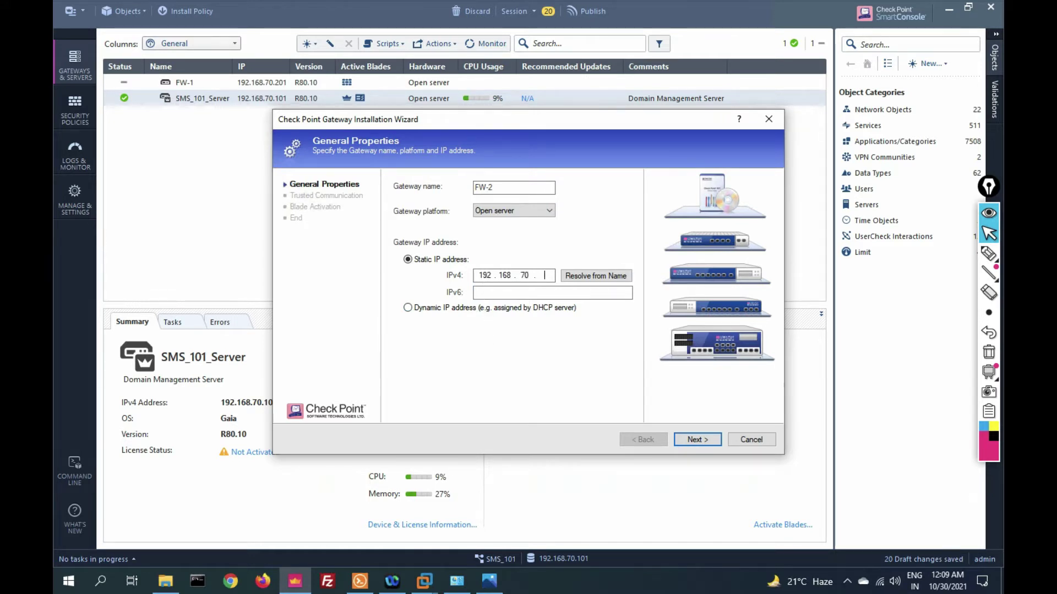
click(697, 439)
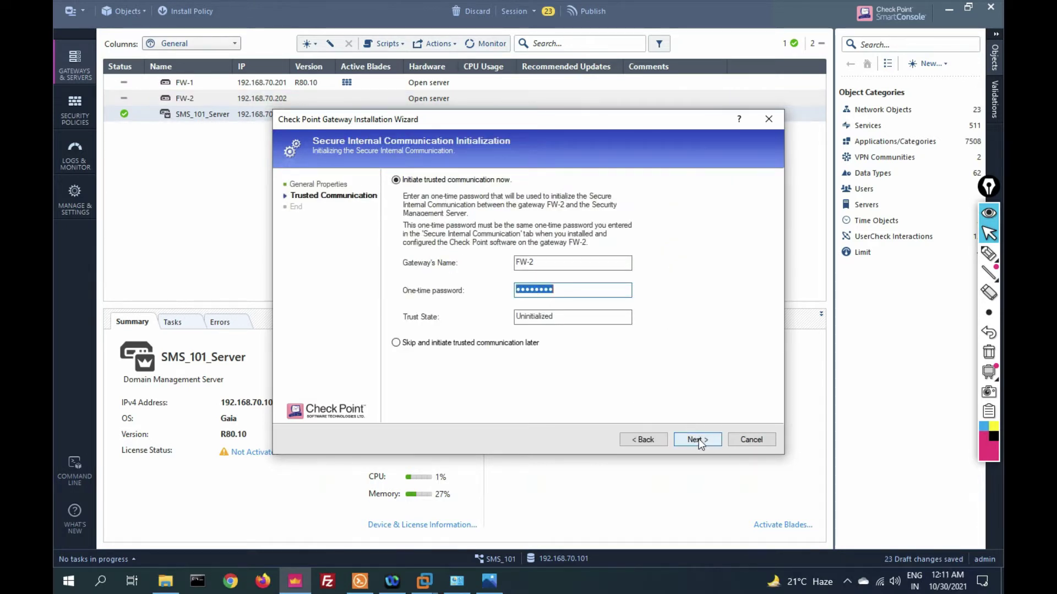
Step: Initiate trusted communication with FW-2 using the one-time password and dismiss its topology results
click(697, 439)
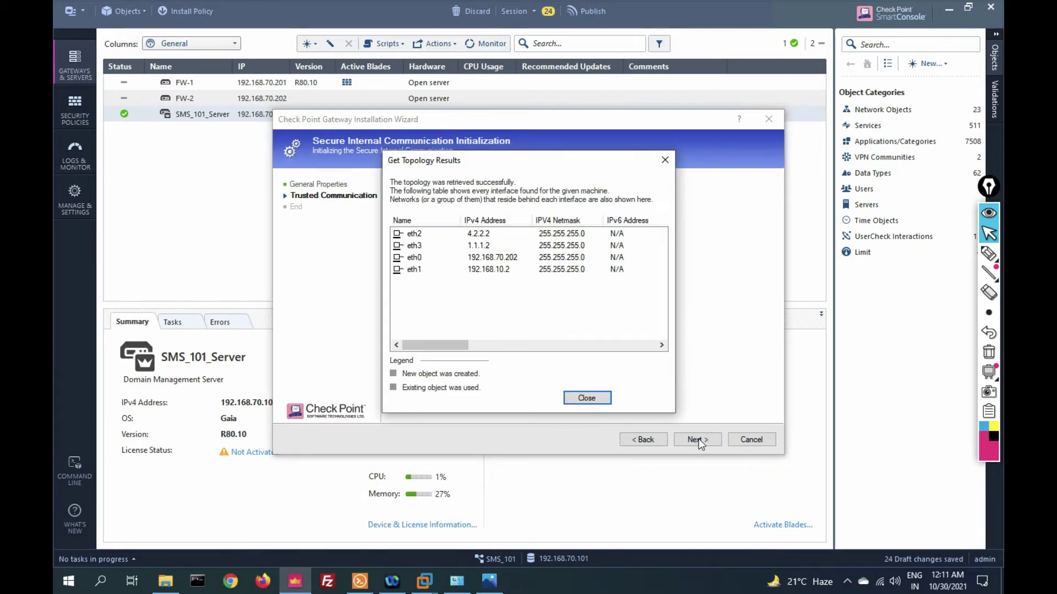
click(587, 398)
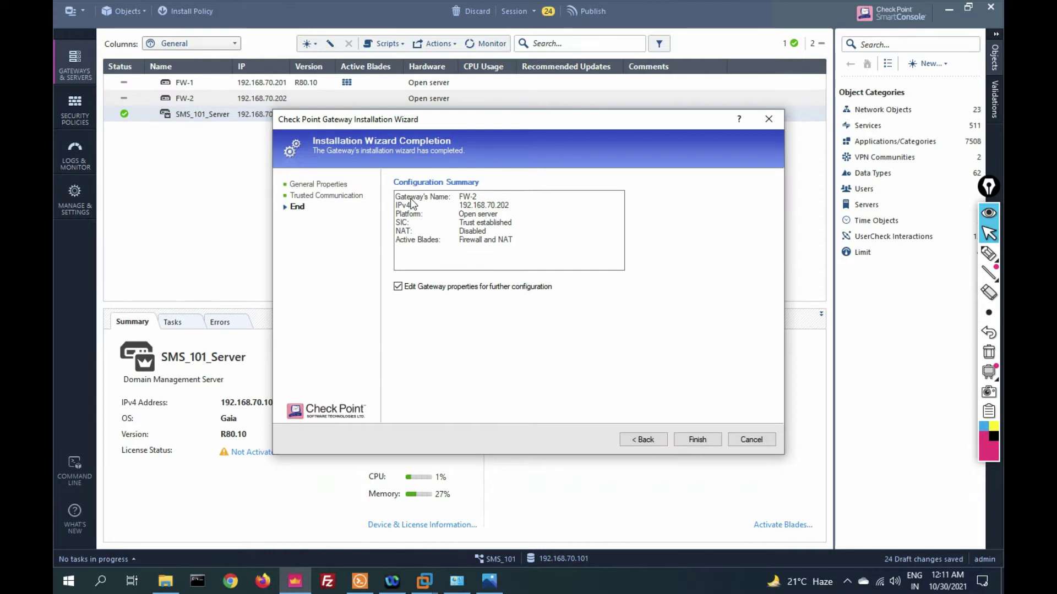
Step: Fetch FW-2's interfaces with topology in its gateway properties, accept them and save the gateway object
click(318, 92)
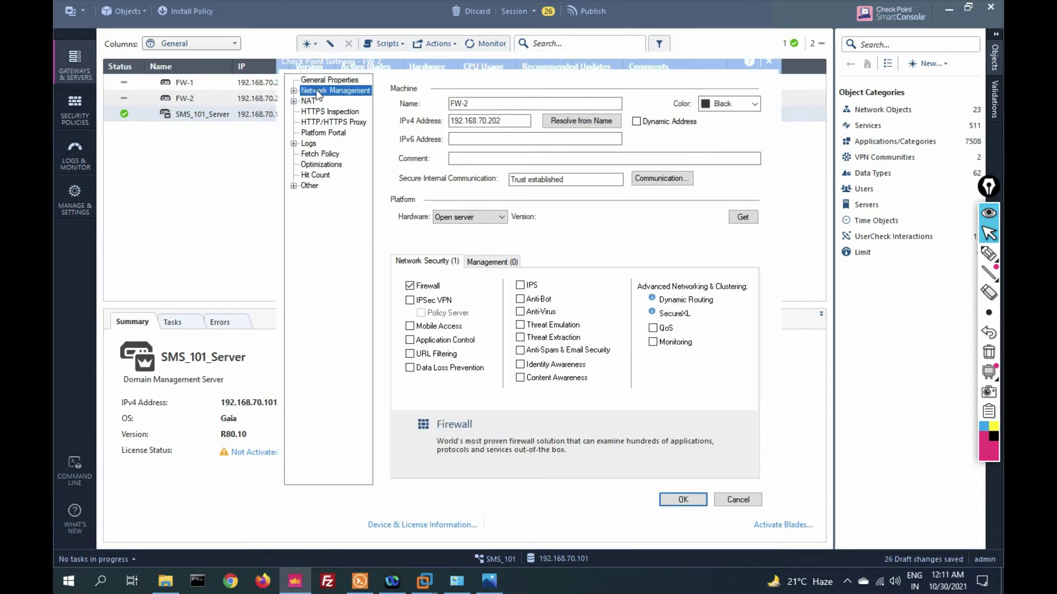
click(436, 93)
click(448, 105)
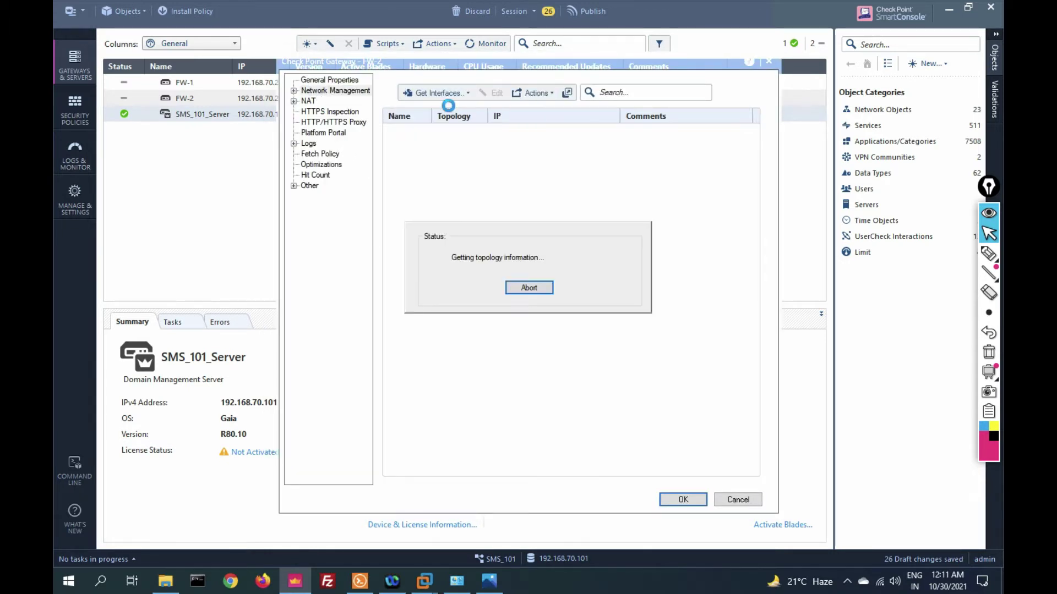
click(527, 399)
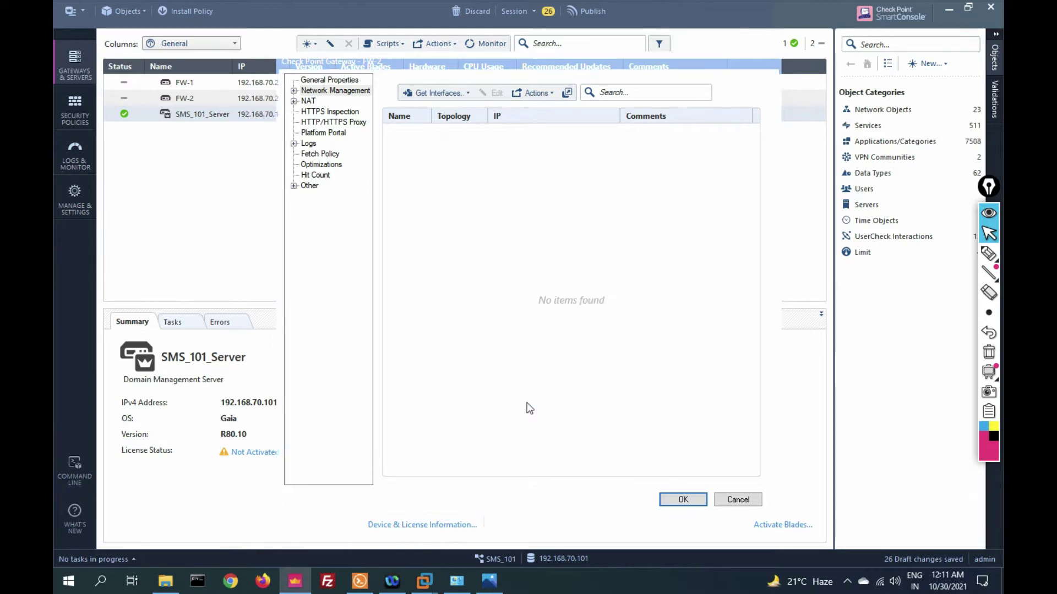
click(682, 500)
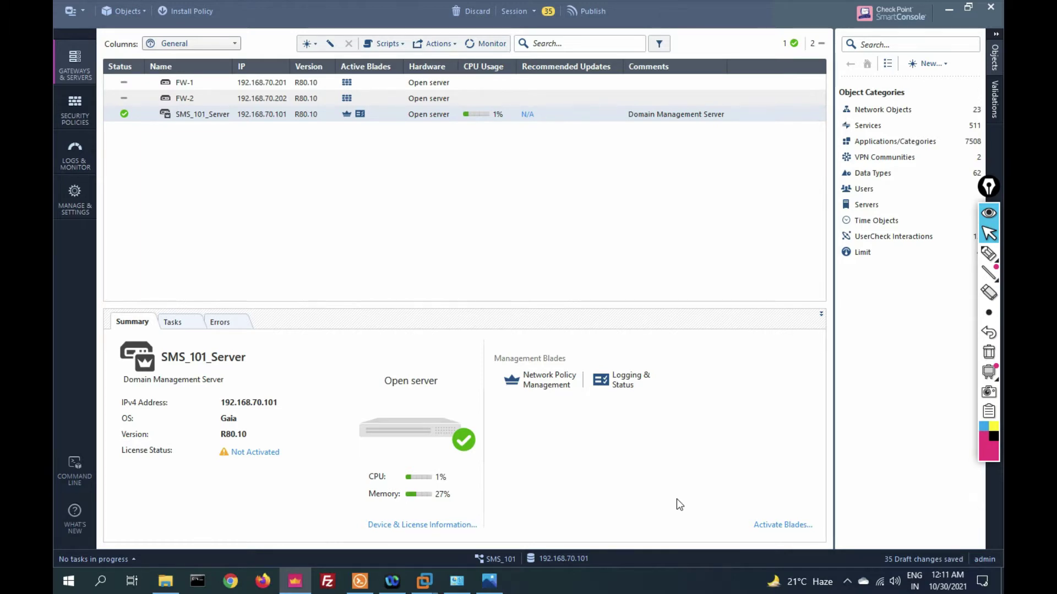
Step: Create a new gateway cluster in Wizard Mode named Cluster-A with IPv4 address 192.168.70.210 and proceed to its members
click(309, 45)
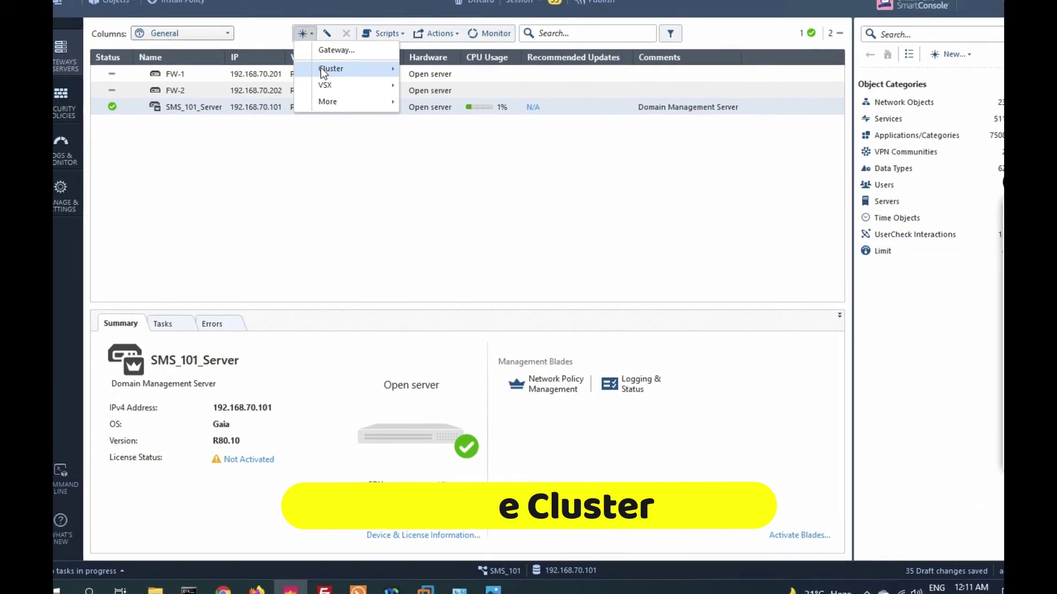
mouse_move(321, 68)
click(435, 64)
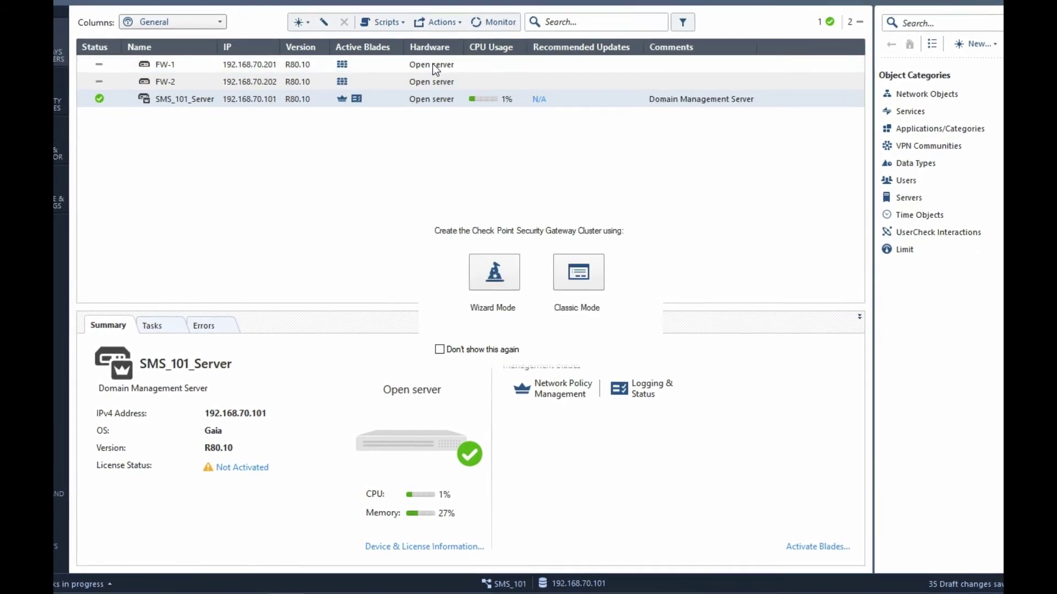
click(482, 270)
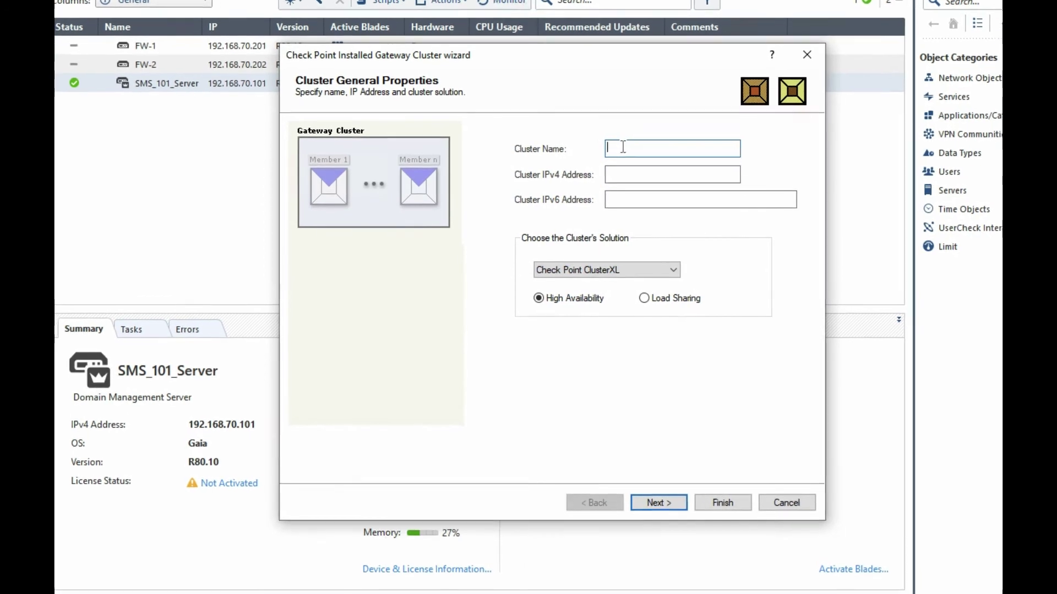
text(Cluster-A)
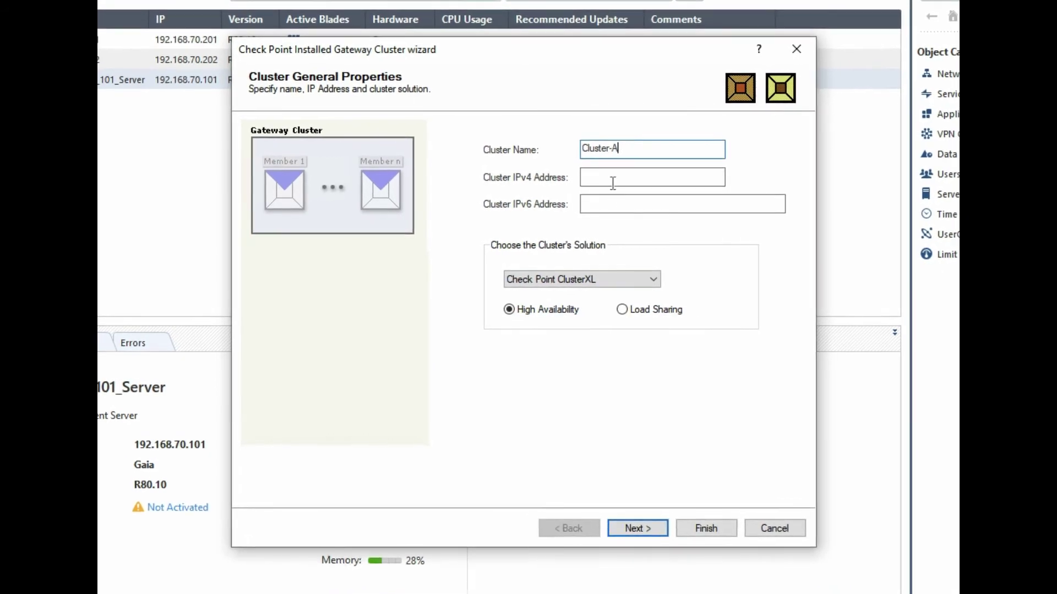
click(612, 182)
text(192.168.70.210)
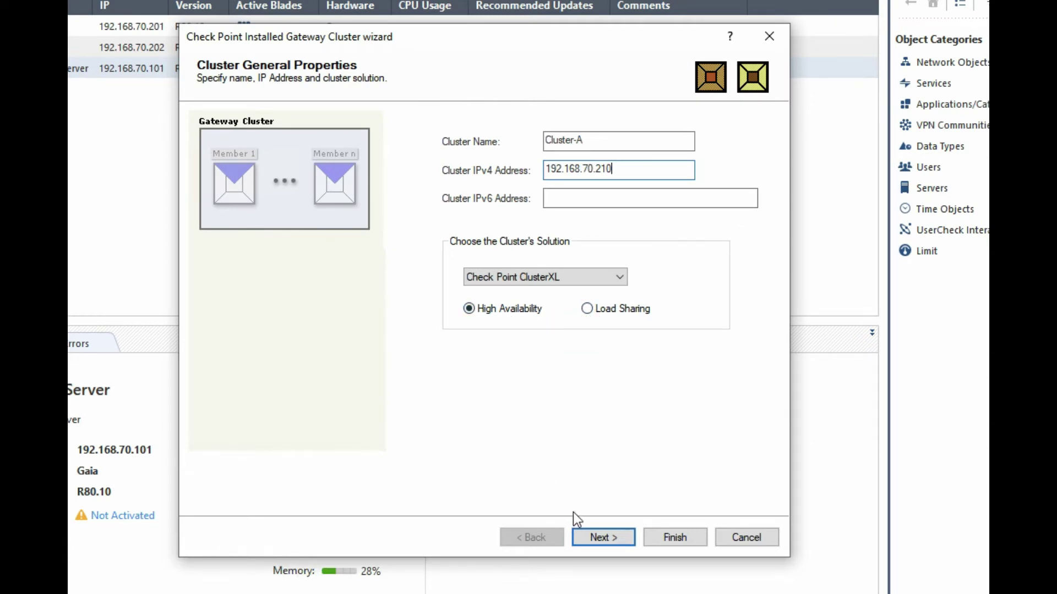
click(590, 533)
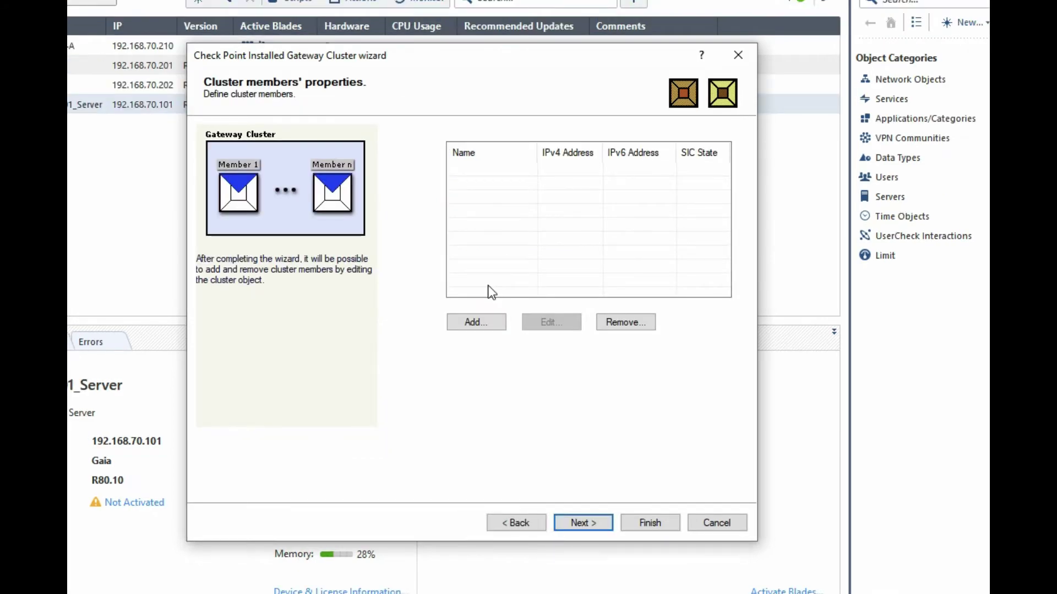
Step: Add the existing gateway FW-1 to the cluster and accept its conversion to a cluster member
click(477, 323)
click(487, 360)
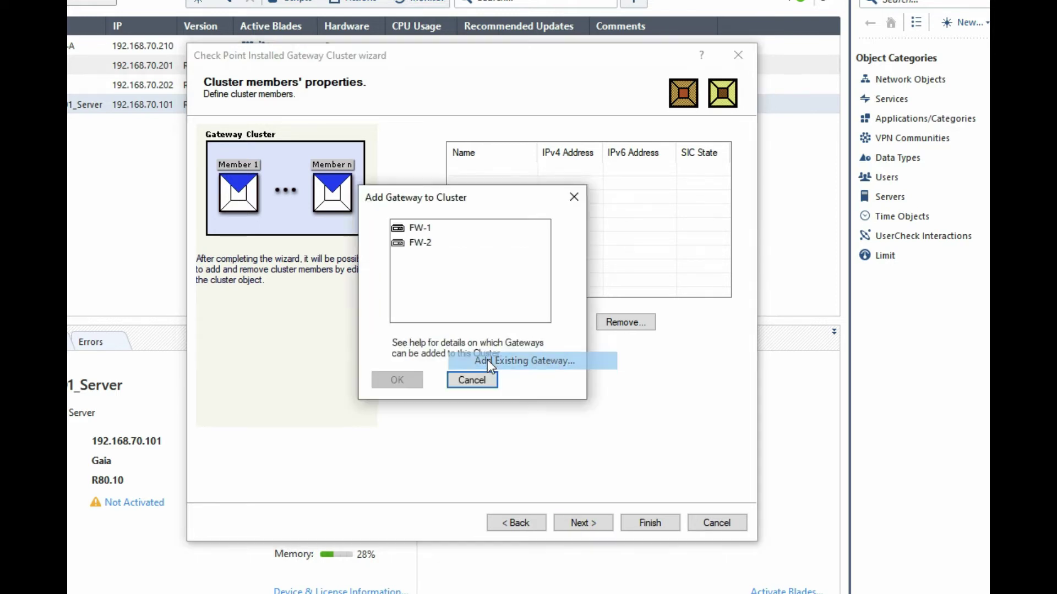
click(432, 231)
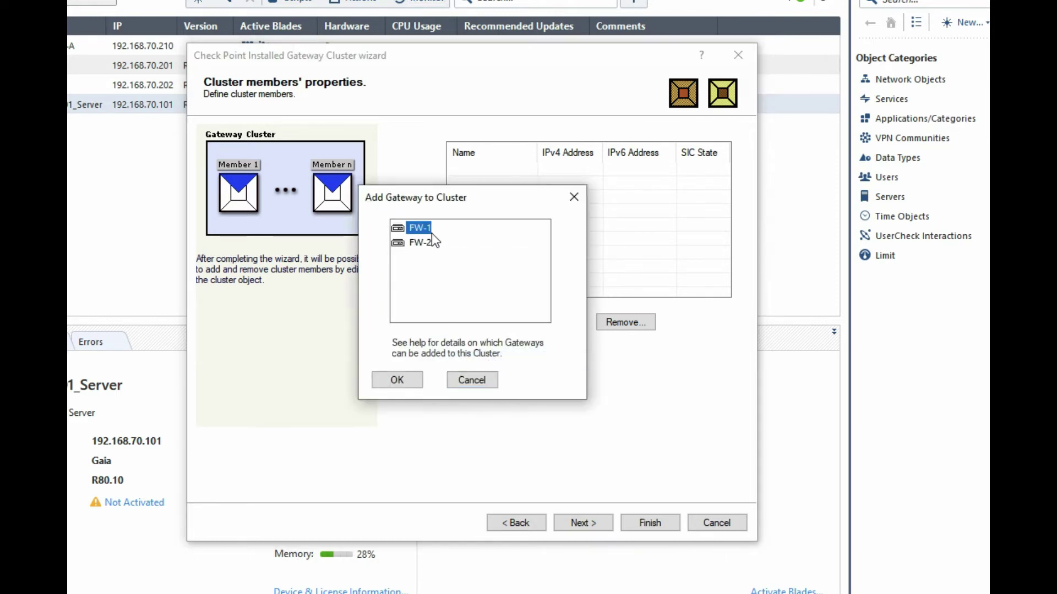
click(416, 380)
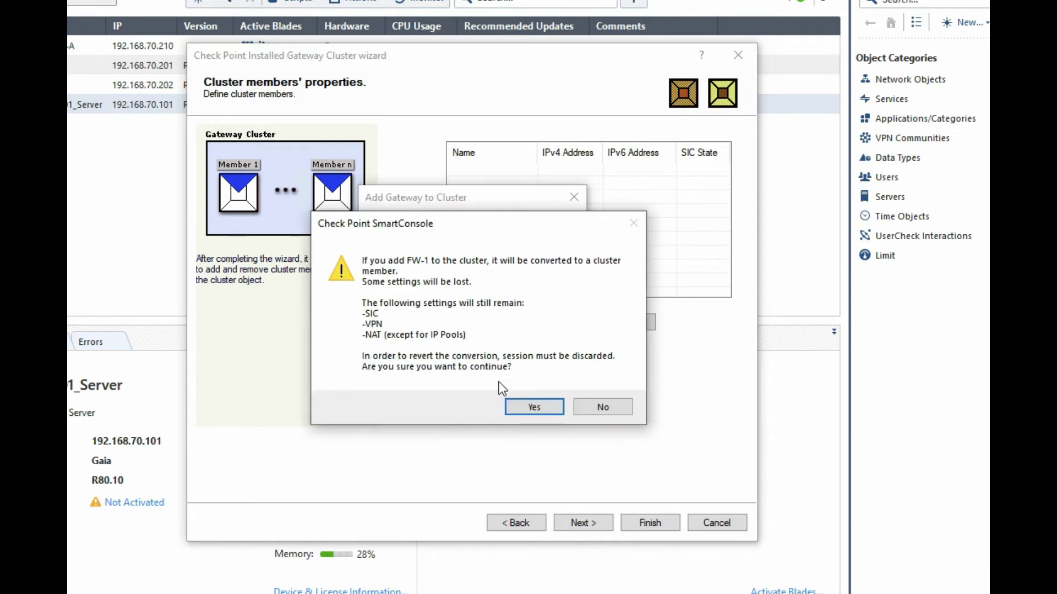
click(509, 406)
click(523, 374)
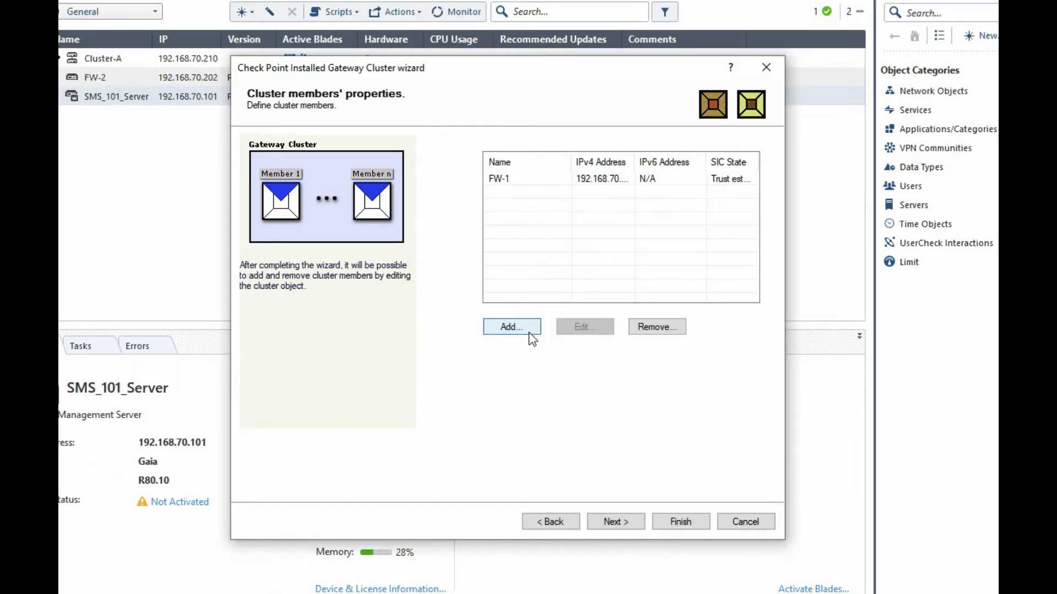
Step: Add the existing gateway FW-2 as the second cluster member, accepting its conversion and the installed products difference
click(529, 332)
click(530, 363)
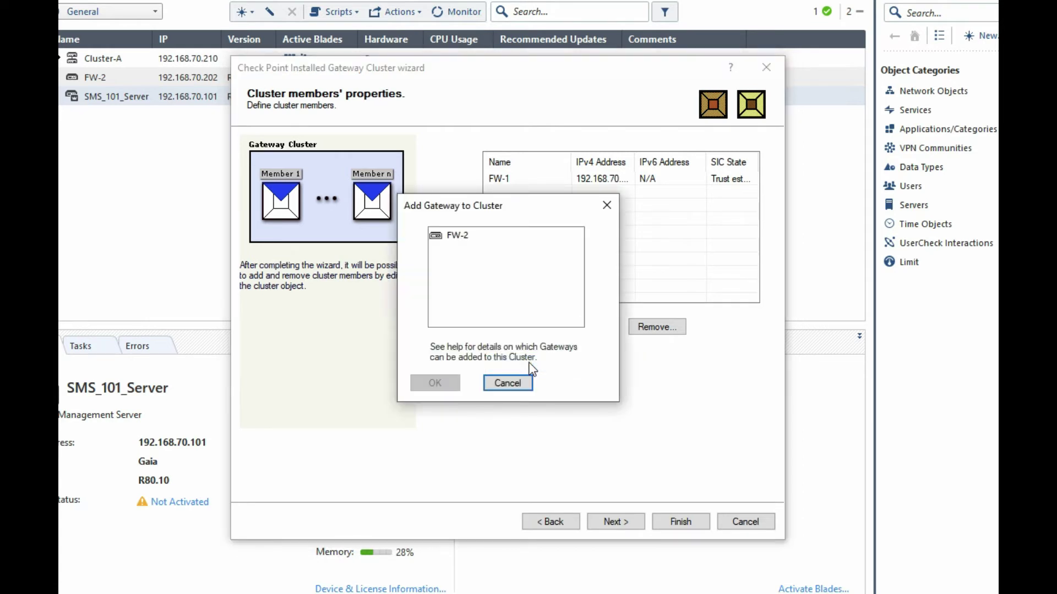
click(452, 237)
click(438, 384)
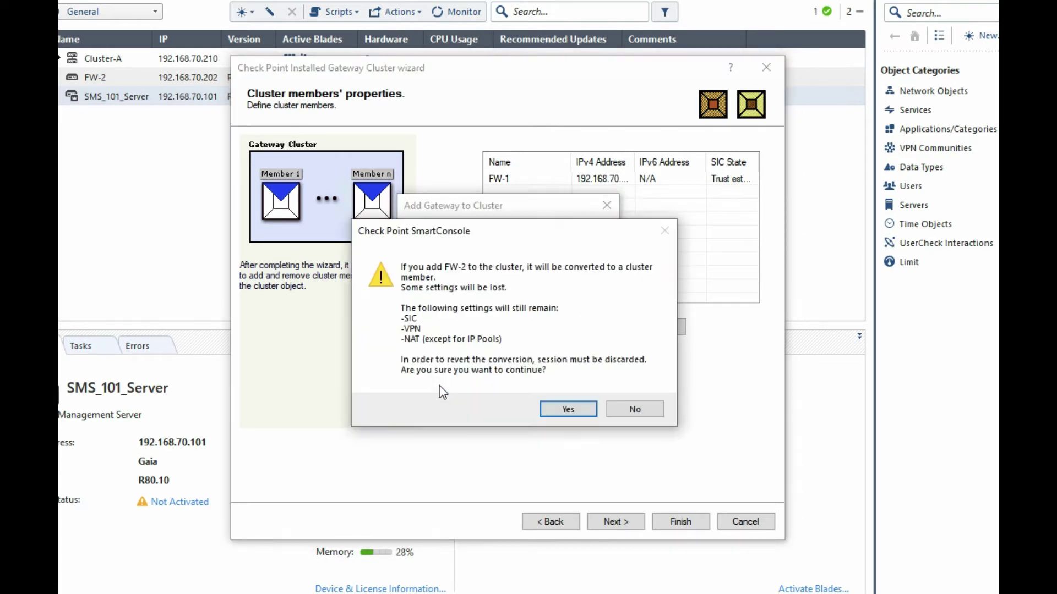
click(547, 411)
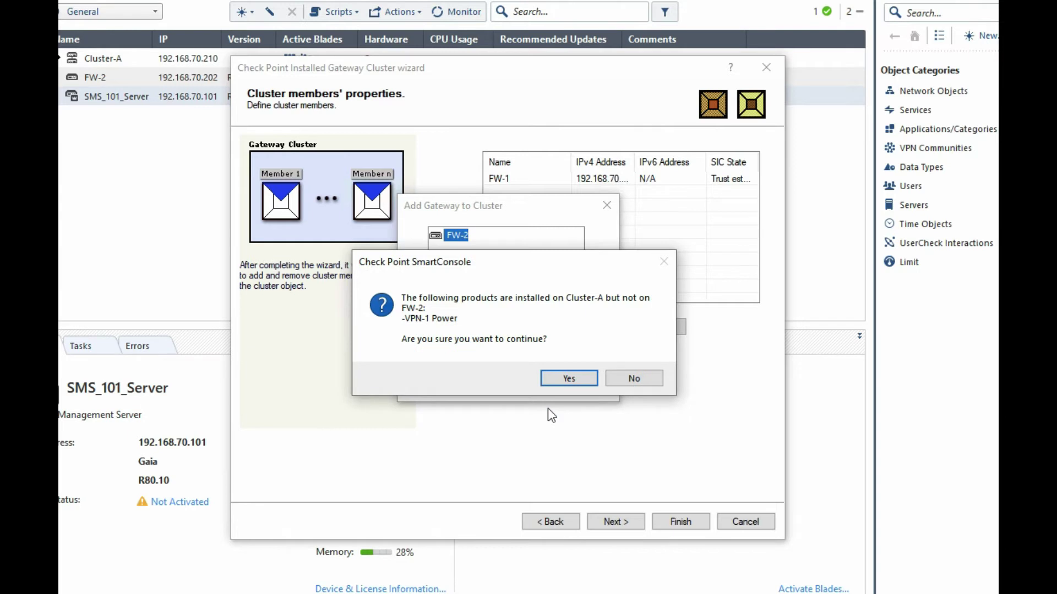
click(570, 379)
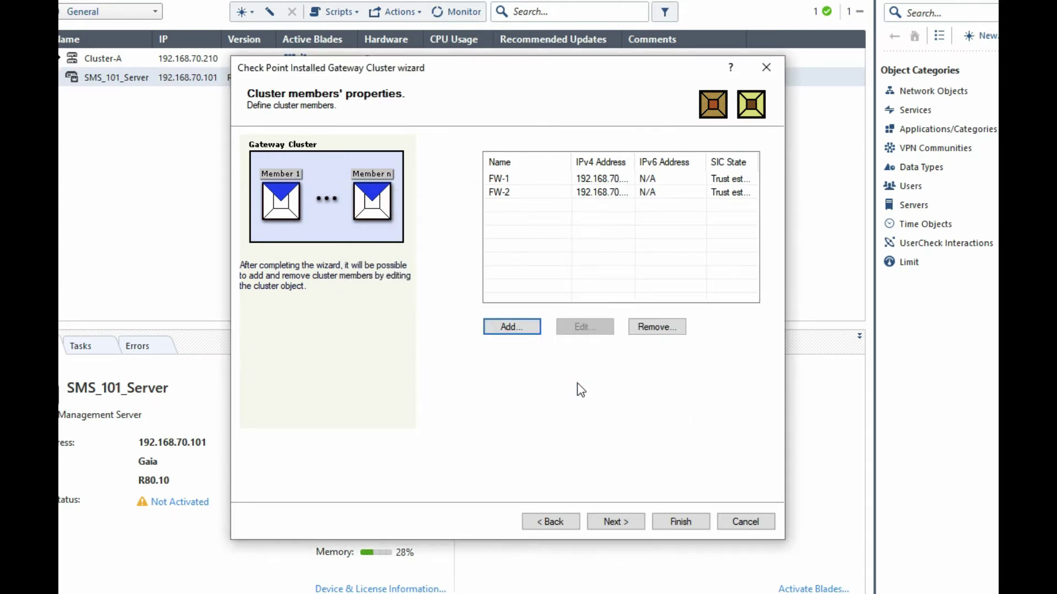
Step: Proceed to the cluster topology and assign network 1.1.1.0 to primary cluster synchronization
click(621, 518)
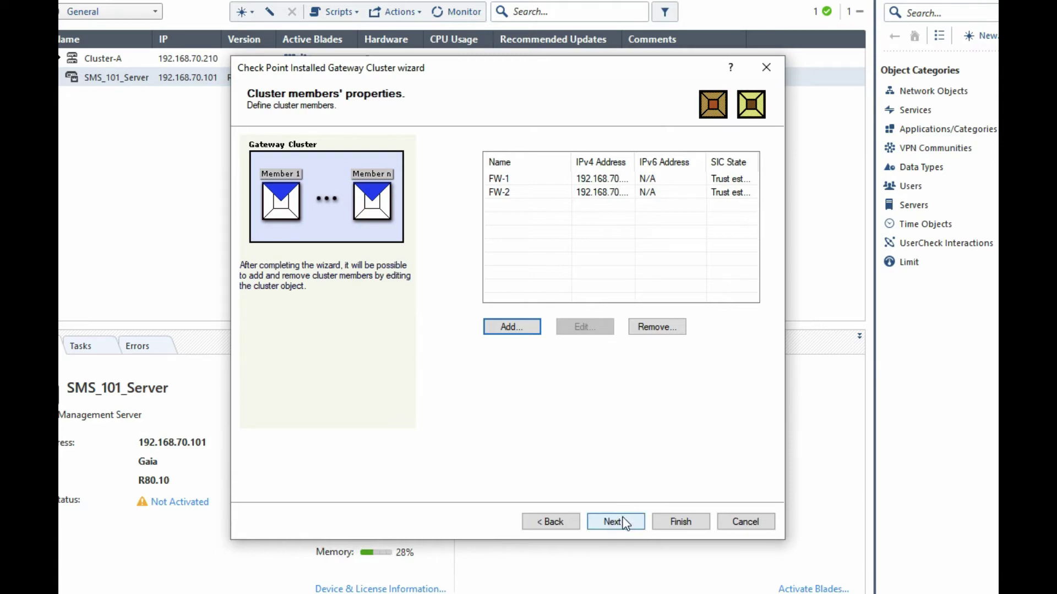
click(608, 519)
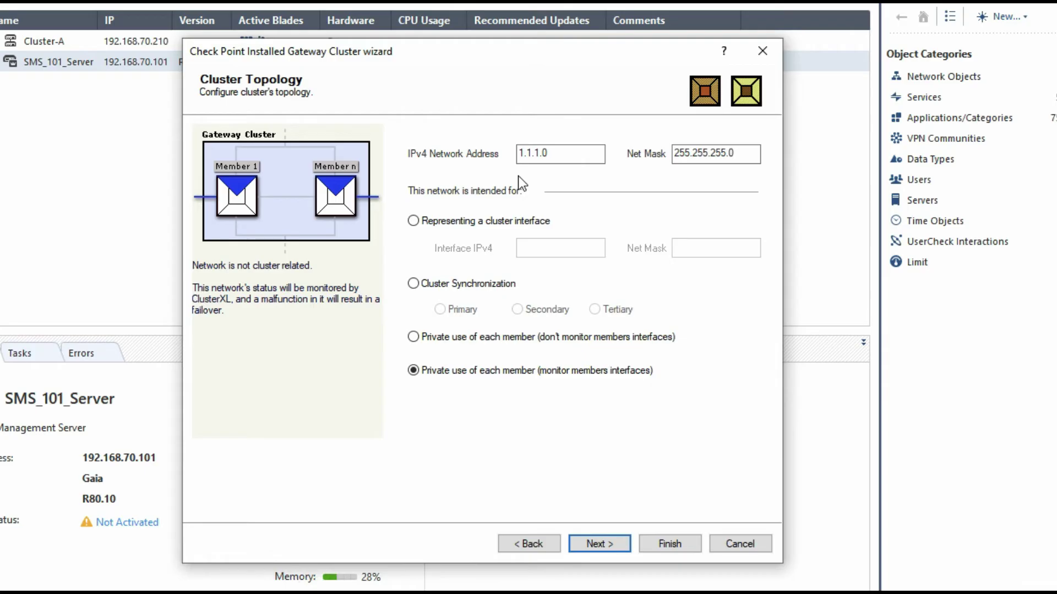
drag(556, 154, 499, 155)
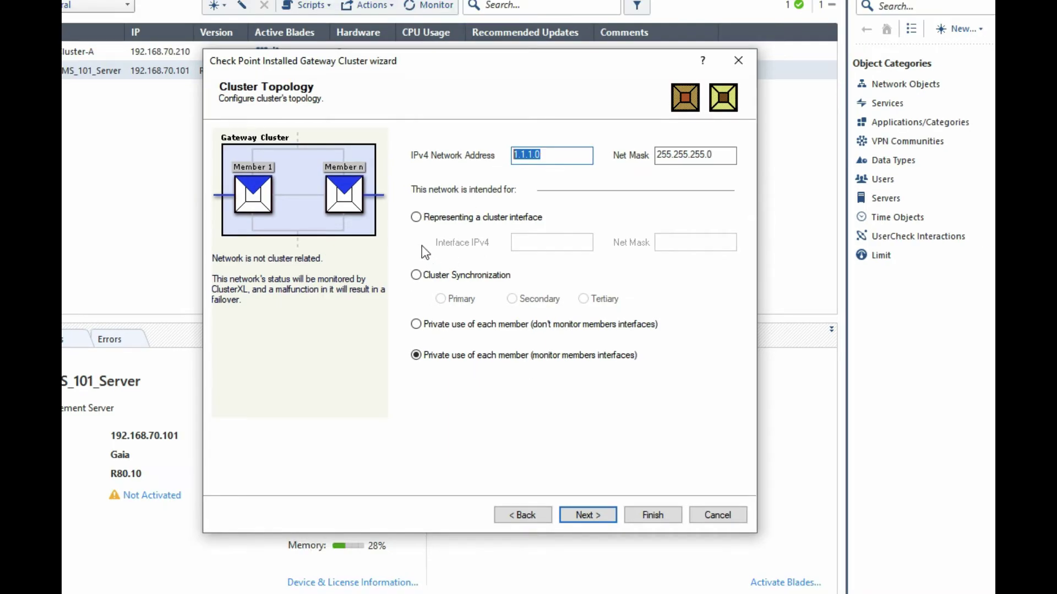
click(416, 275)
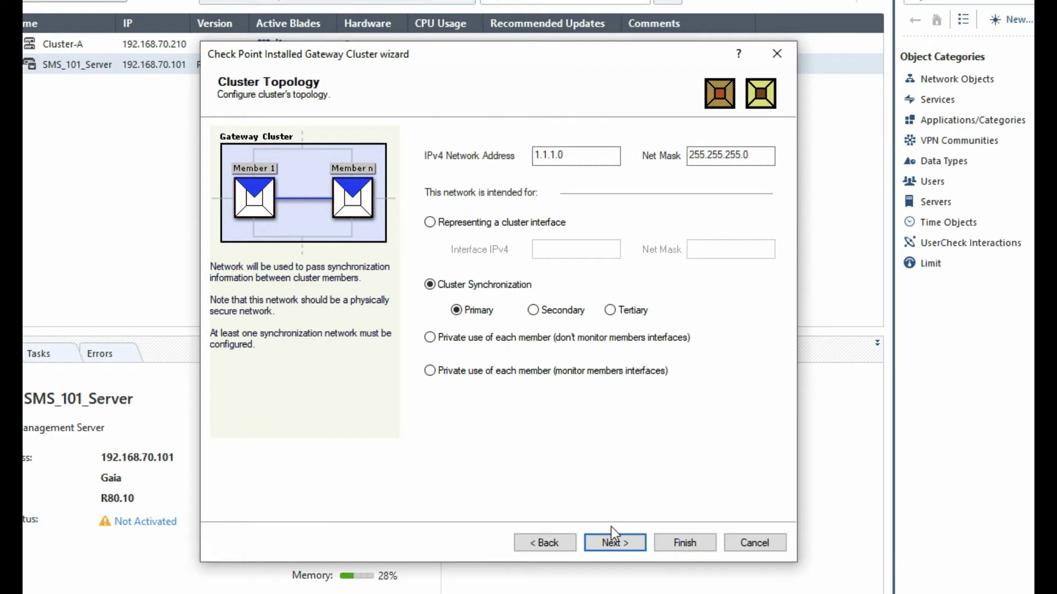
click(613, 540)
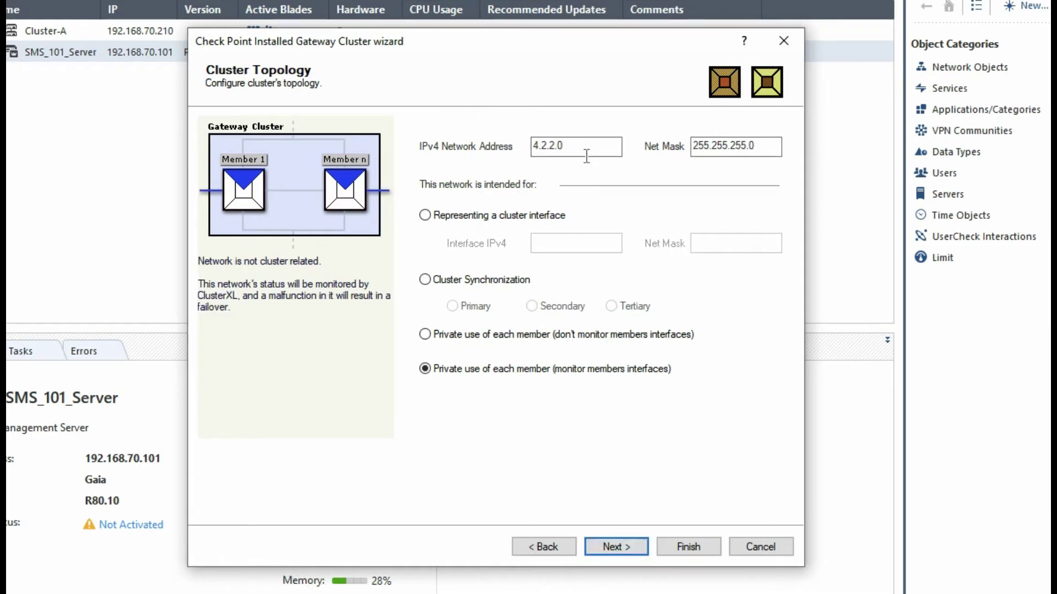
Step: Make network 4.2.2.0 represent a cluster interface with IPv4 address 4.2.2.100 and net mask 255.255.255.0
drag(582, 151, 507, 134)
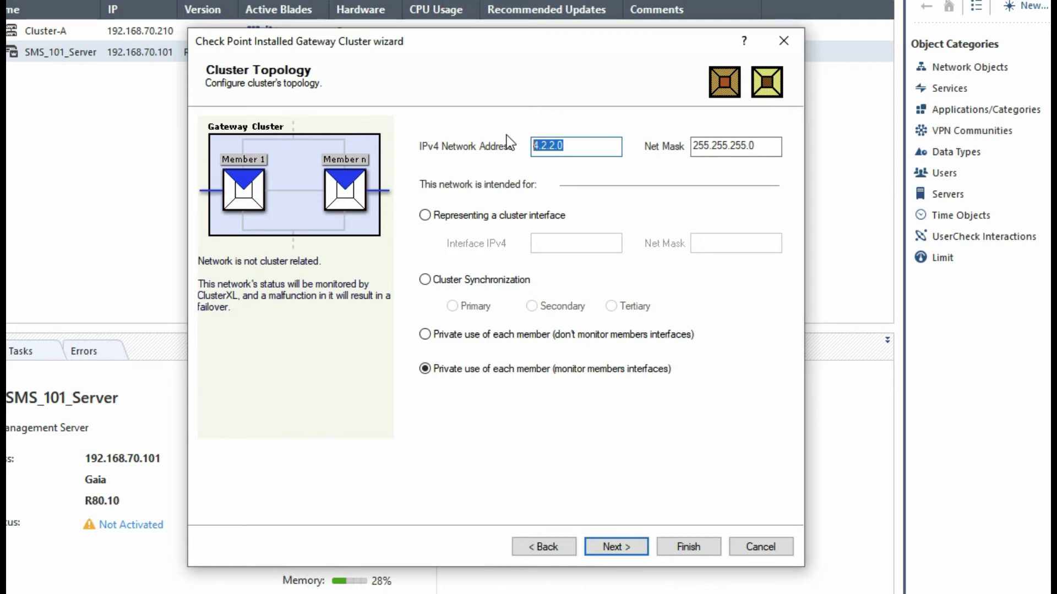
click(425, 215)
click(554, 246)
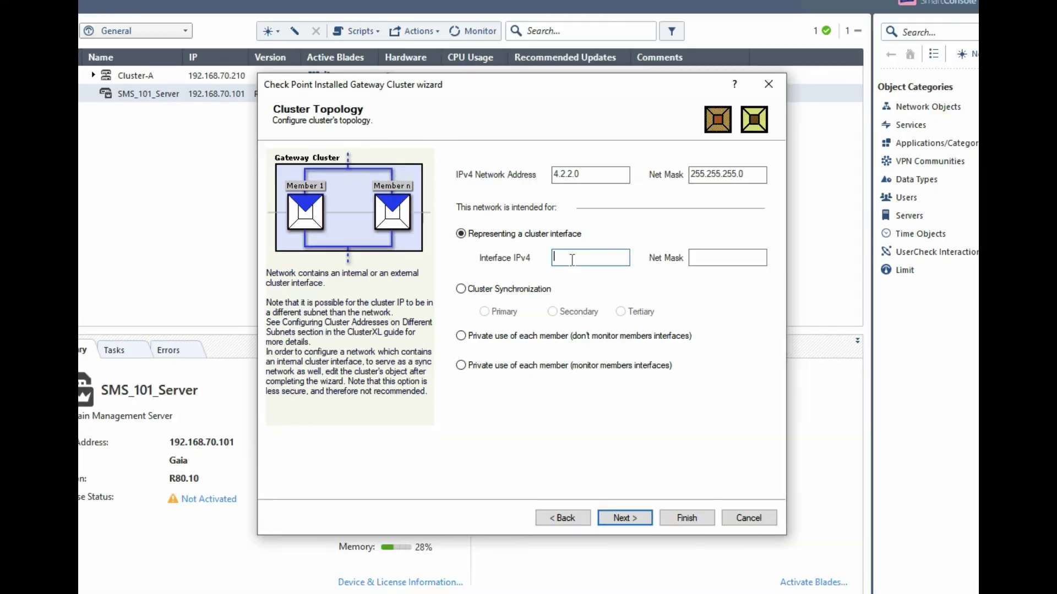
text(4.2.2.100)
click(701, 258)
text(255.255.255.0)
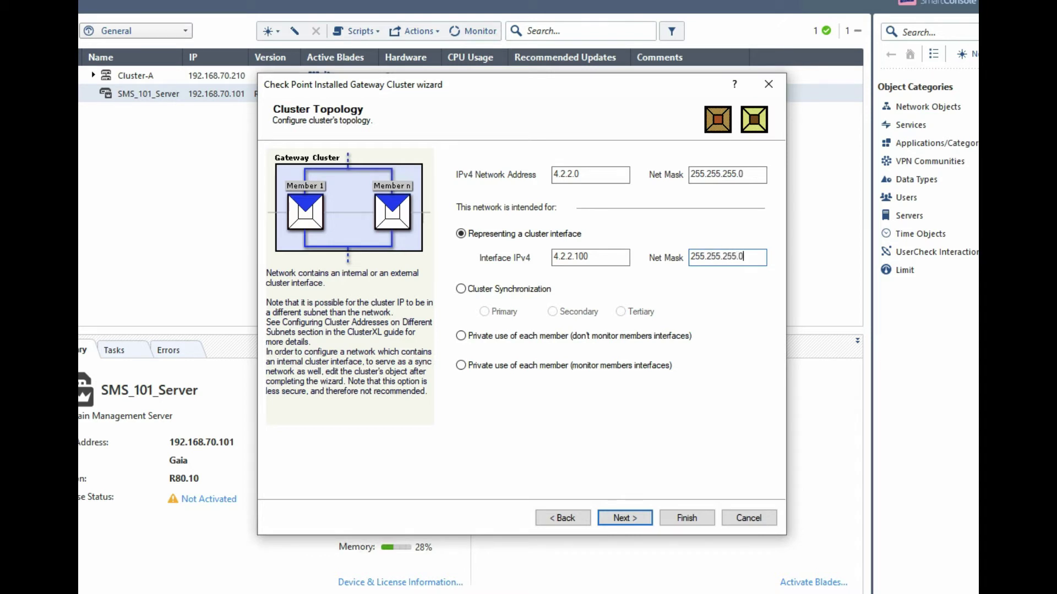
click(629, 518)
Step: Make network 192.168.10.0 represent a cluster interface with IPv4 address 192.168.10.100 and net mask 255.255.255.0
click(608, 176)
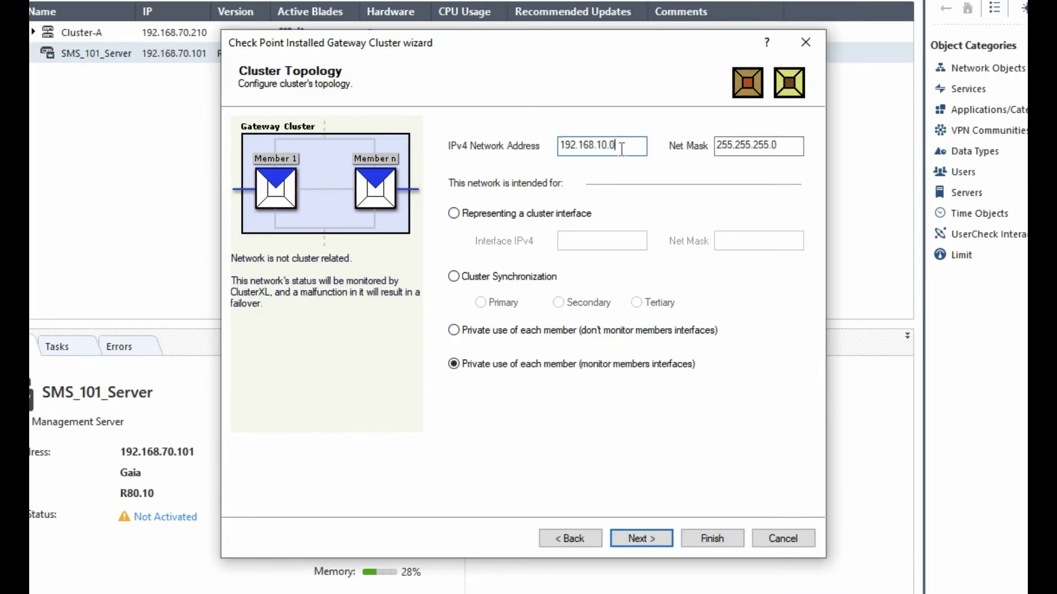
drag(621, 148, 555, 147)
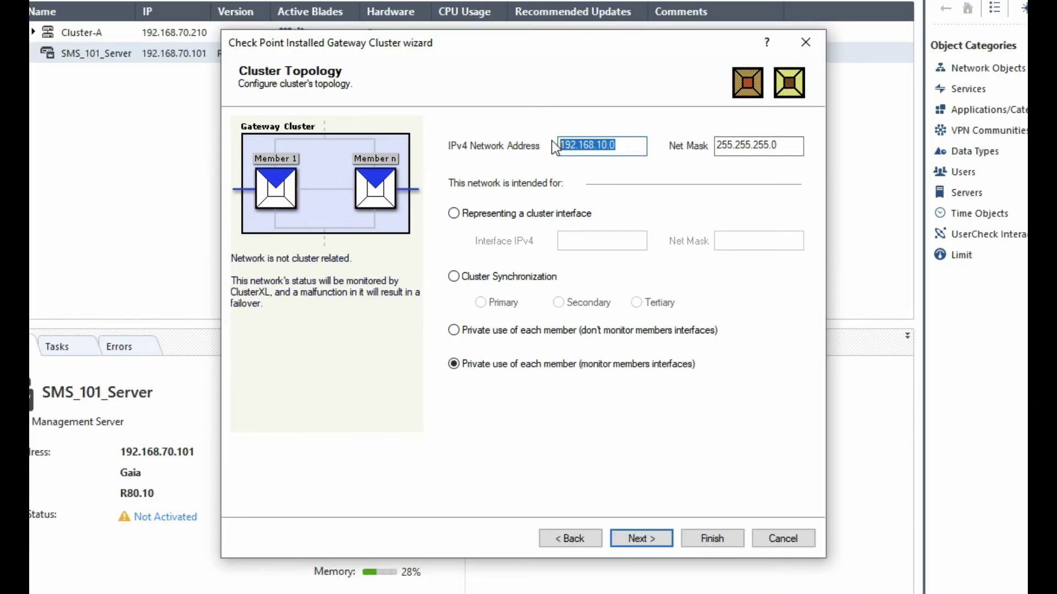
click(505, 215)
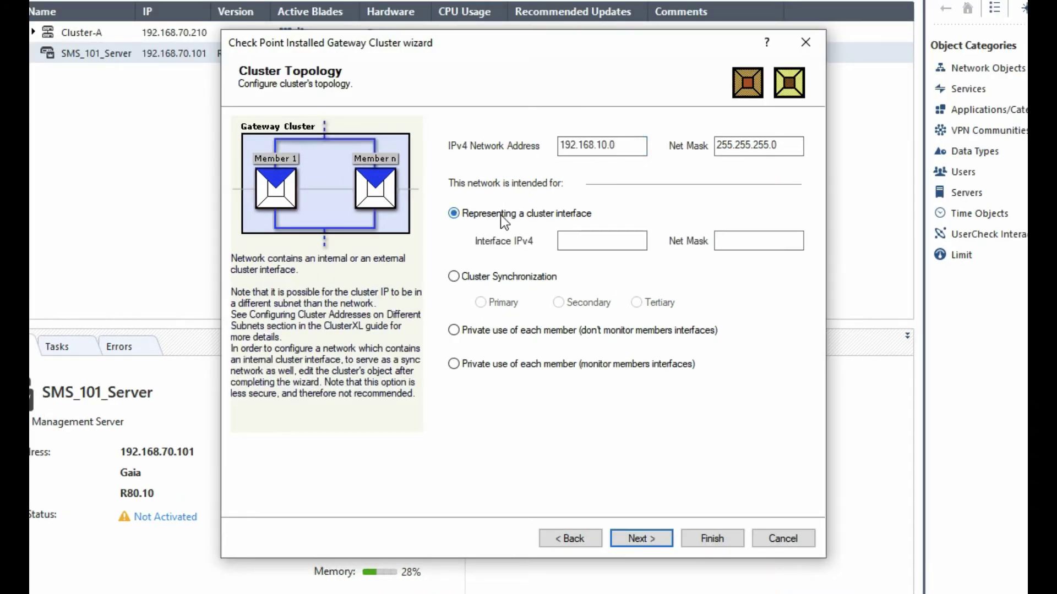
click(608, 243)
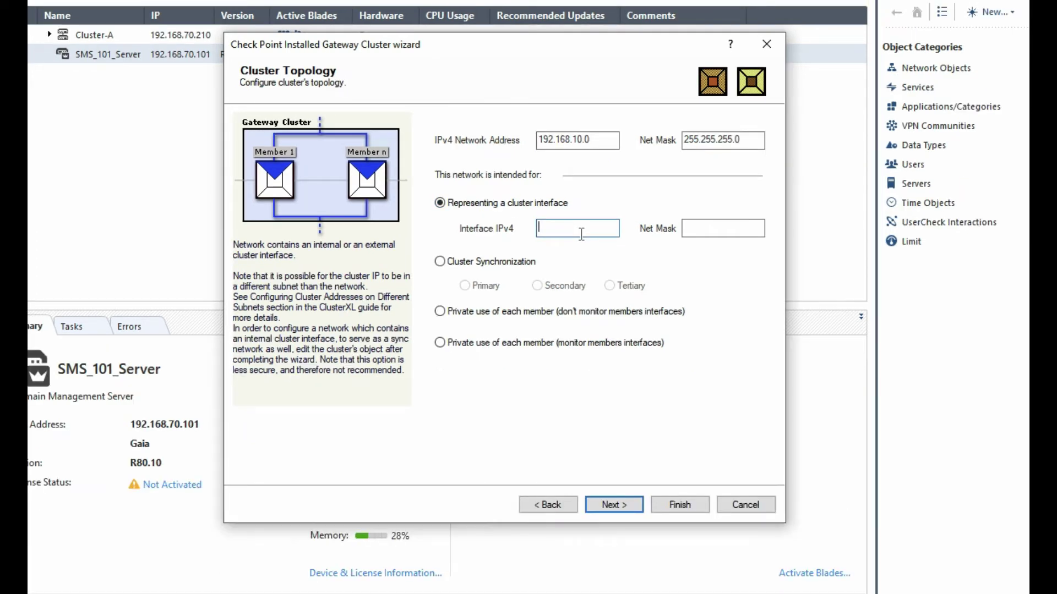
text(192.168)
key(BackSpace)
text(00)
click(699, 228)
text(255.255.255.0)
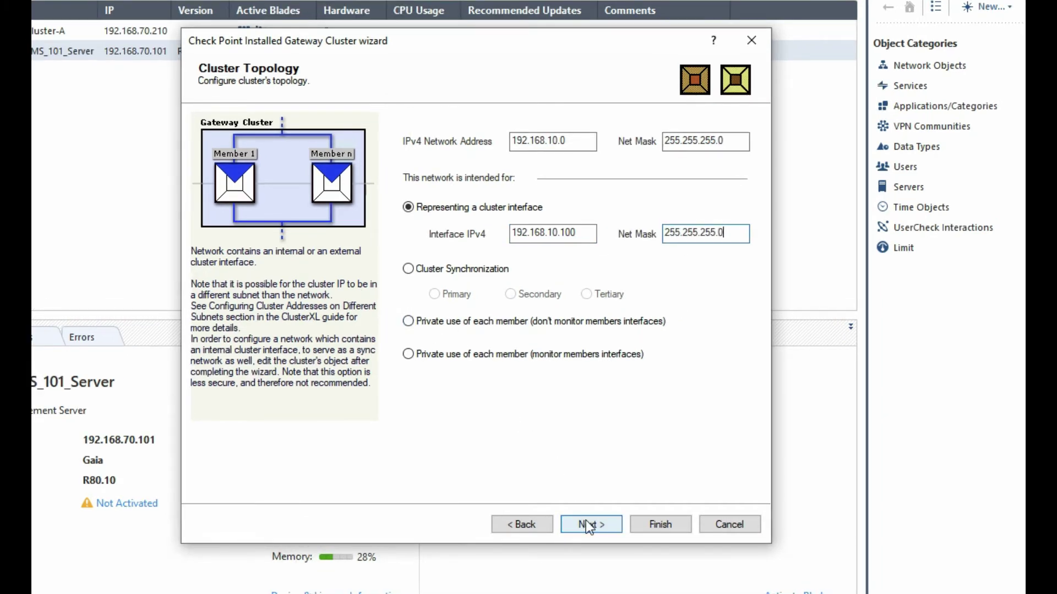
click(589, 526)
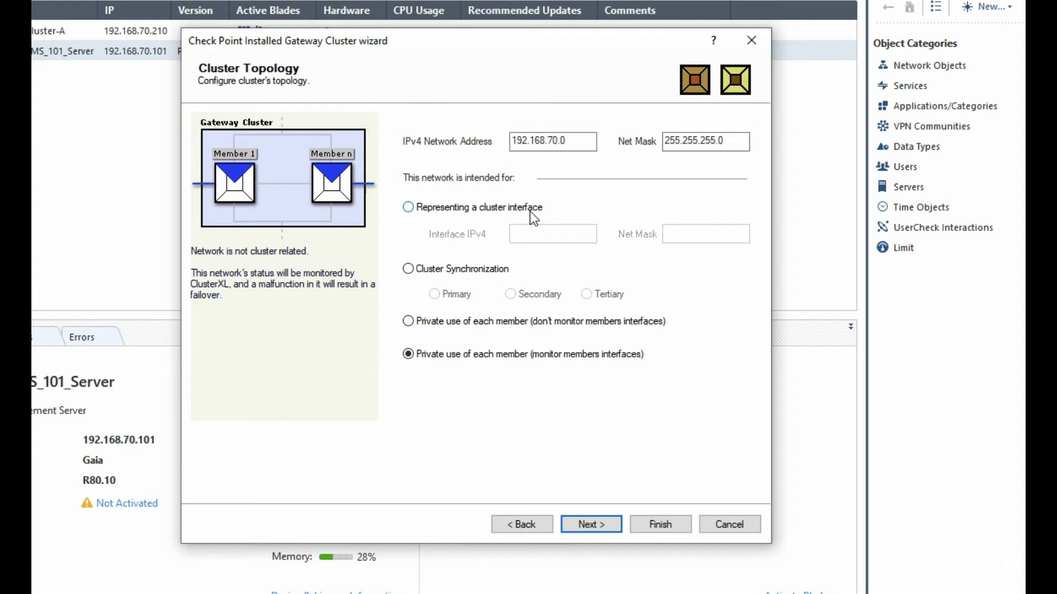
Step: Reserve network 192.168.70.0 for private use of each member without interface monitoring, and finish the cluster wizard
double_click(514, 139)
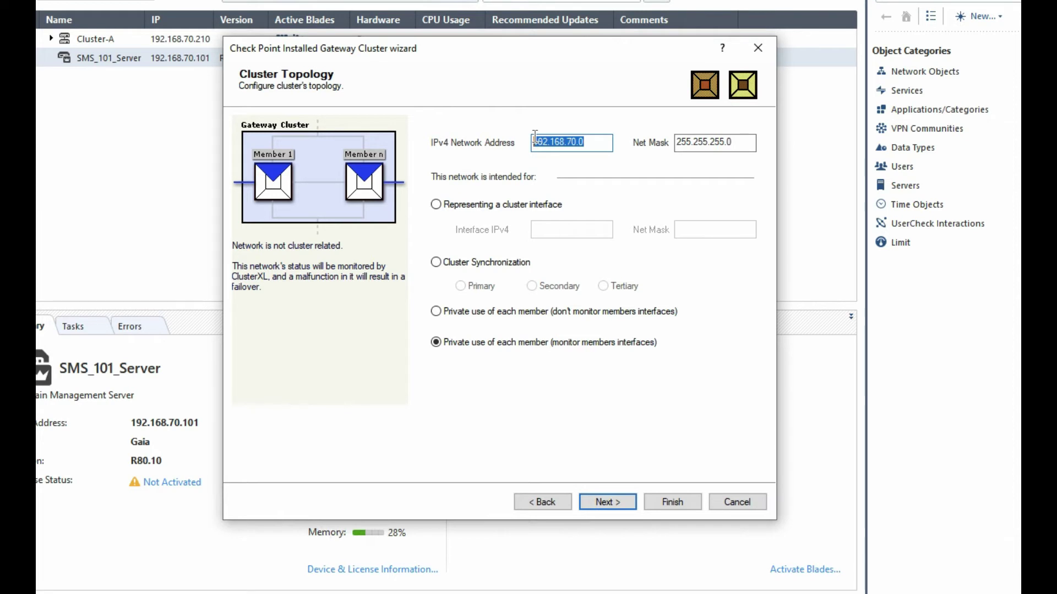
click(436, 311)
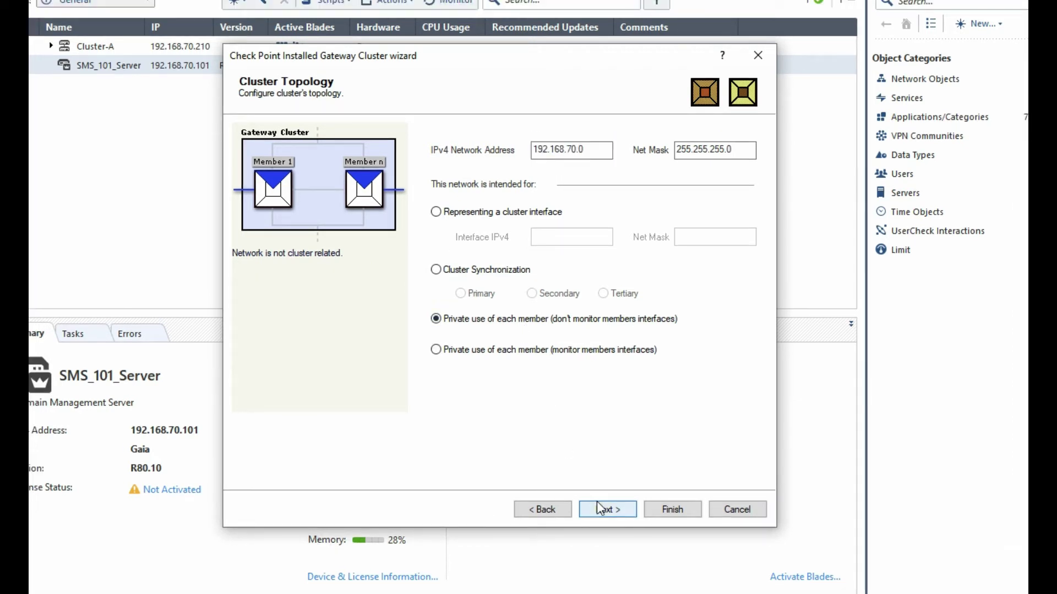
click(602, 511)
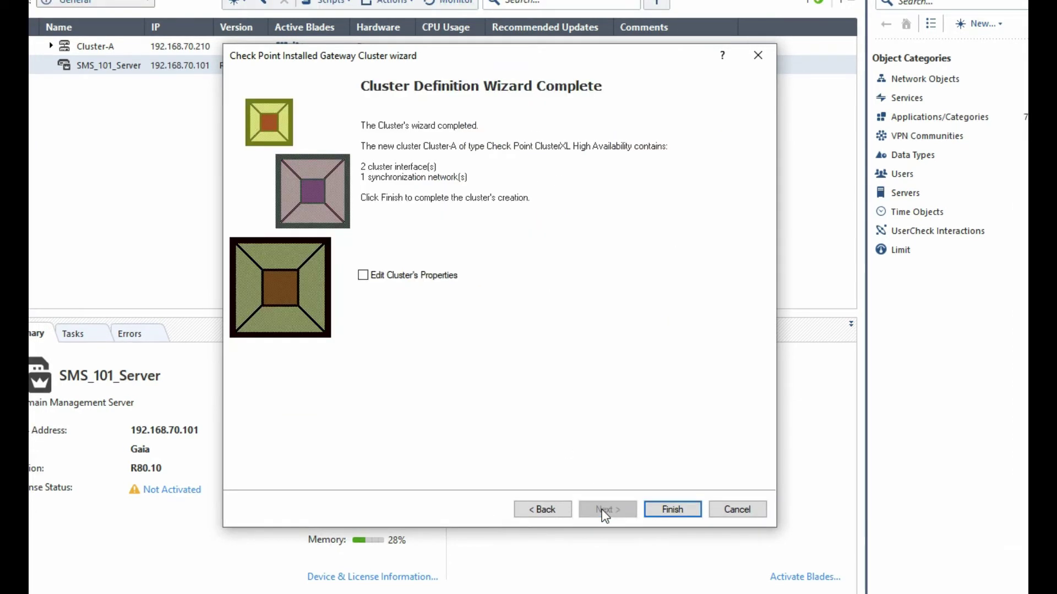
click(664, 511)
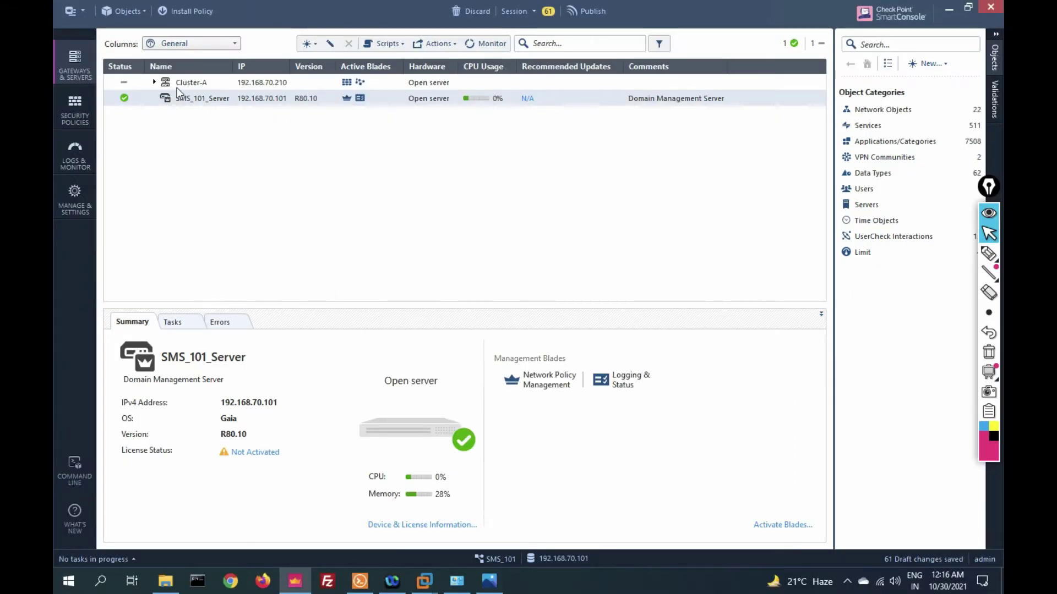
Step: Expand Cluster-A in the gateways list and open its properties at the cluster members list
click(154, 82)
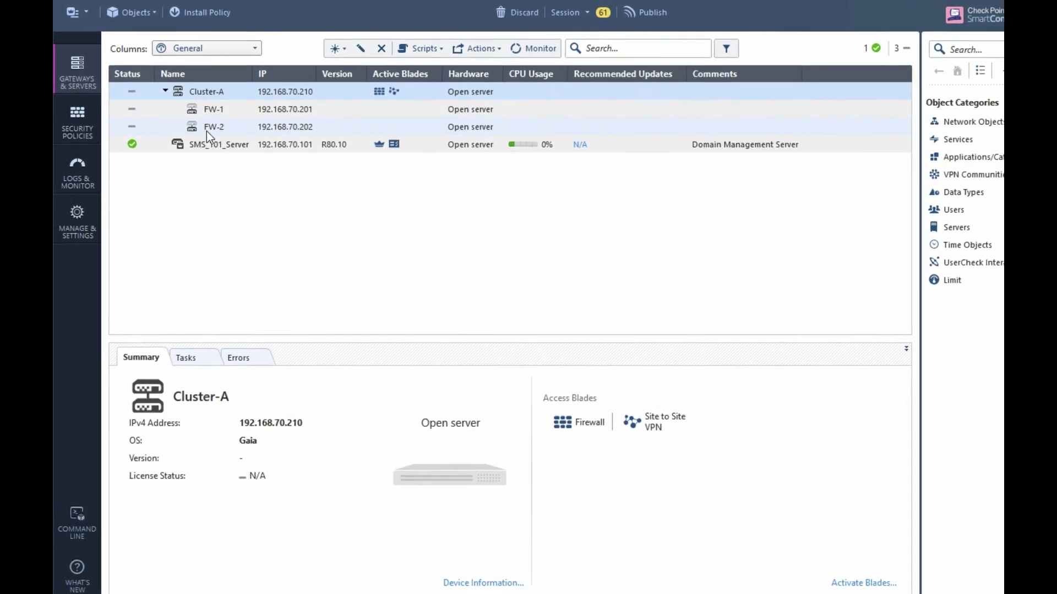
double_click(211, 91)
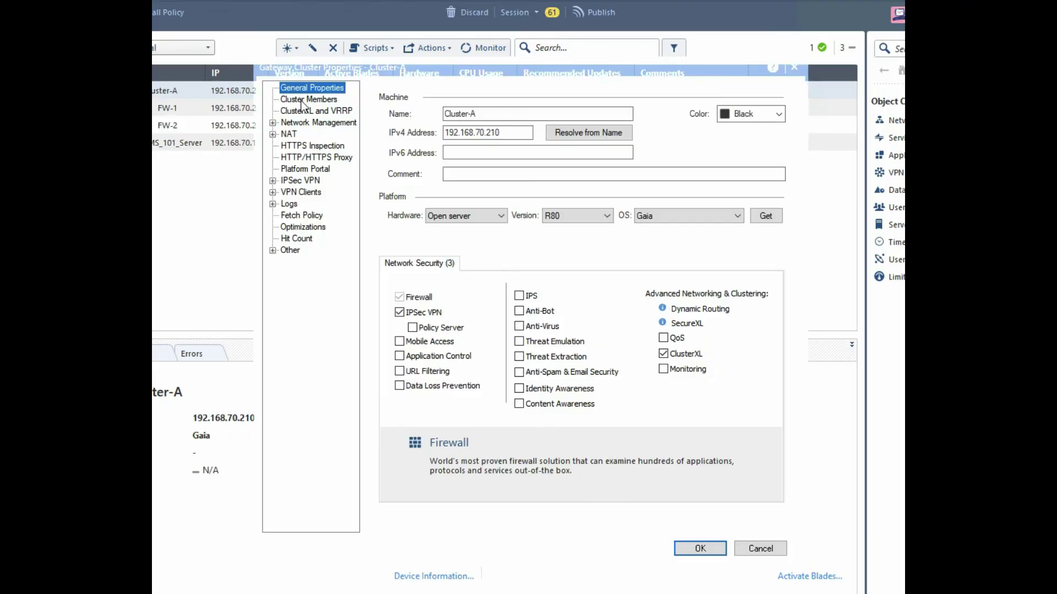
click(305, 100)
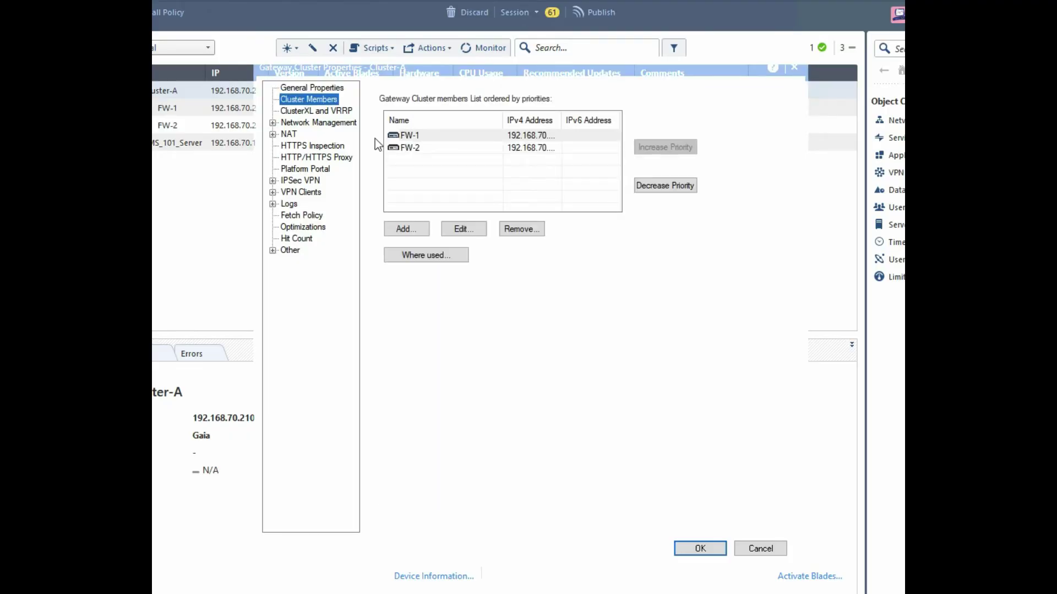
Step: Raise FW-2's priority above FW-1 in the cluster members list, and lower it again
click(402, 140)
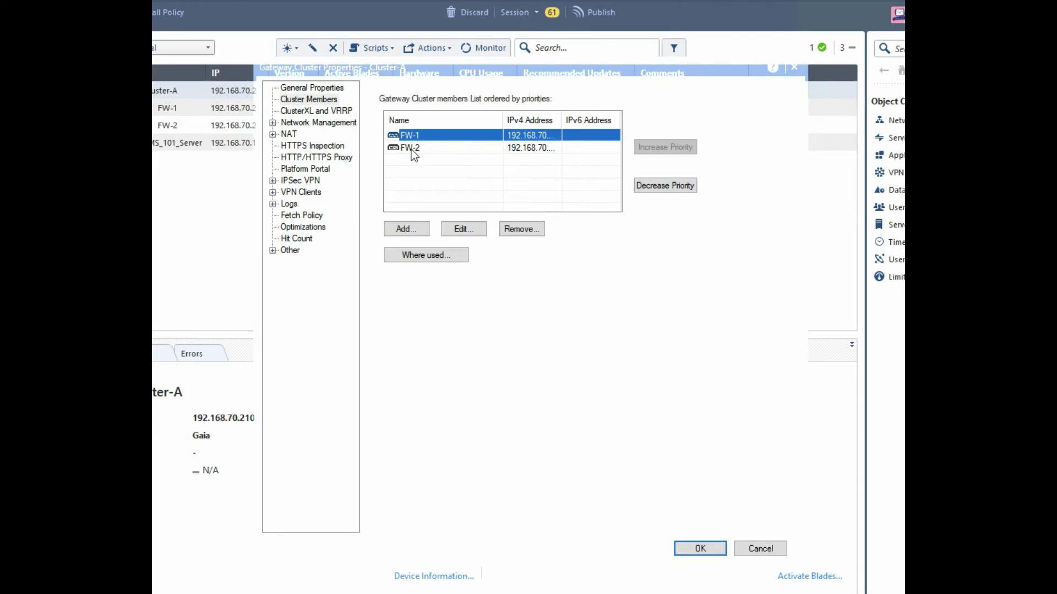
click(413, 150)
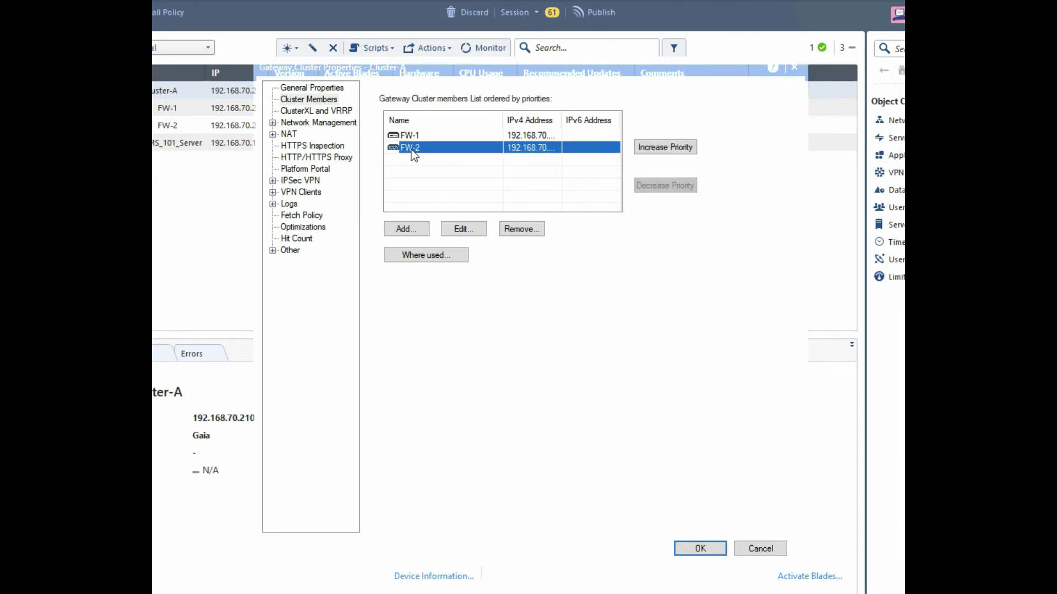
click(658, 152)
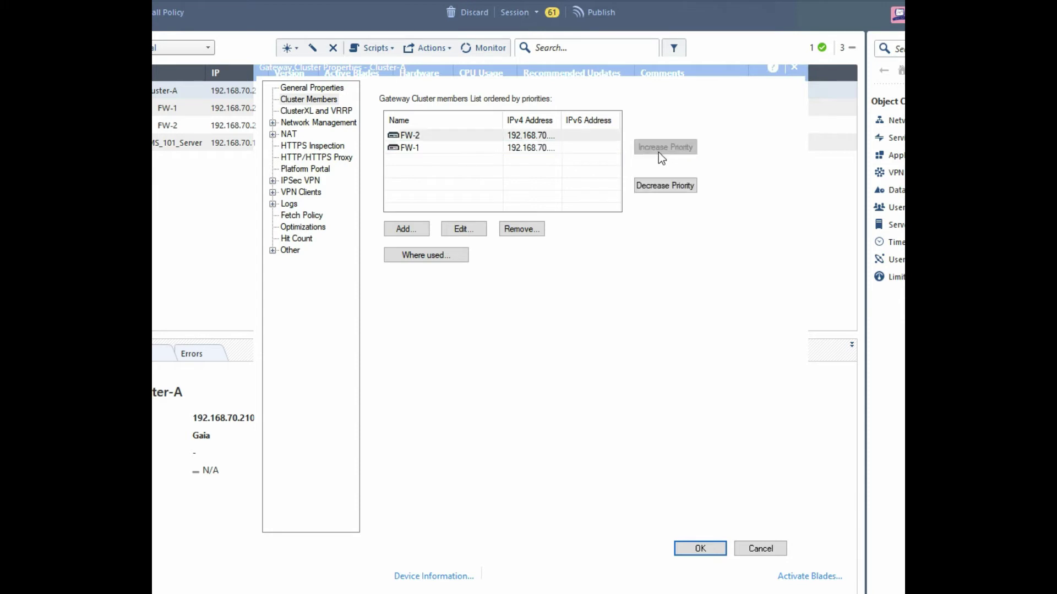
click(662, 186)
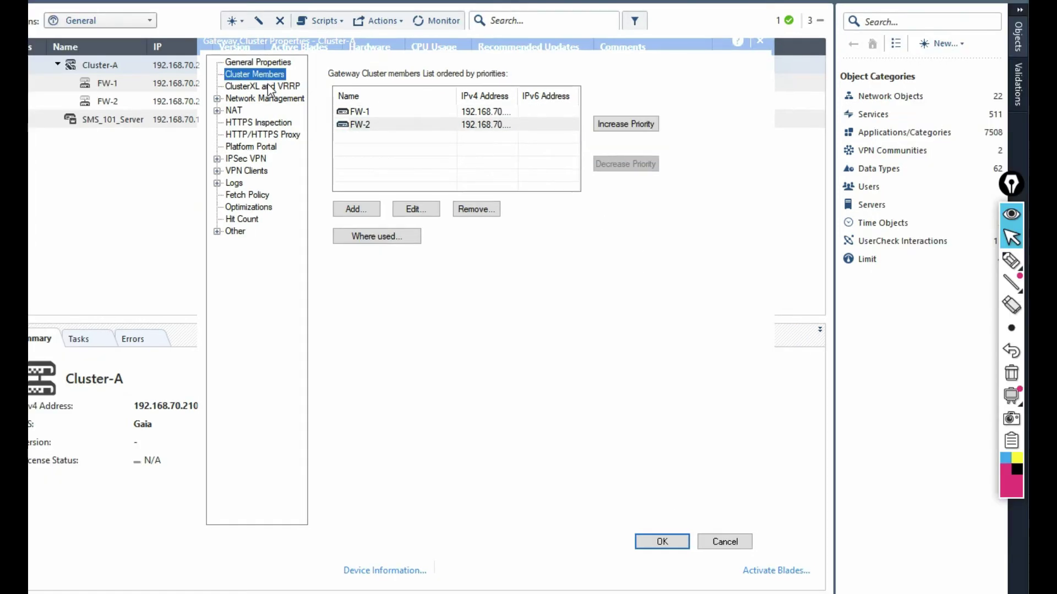
Step: Review Cluster-A's ClusterXL and VRRP settings and its Network Management interfaces, and accept the cluster properties
click(322, 111)
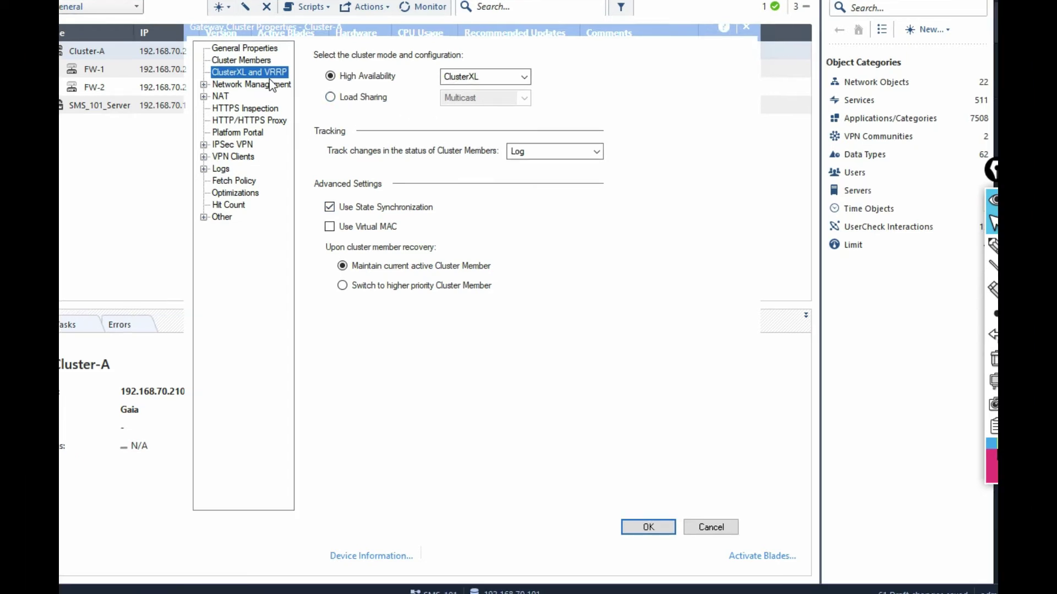
click(204, 85)
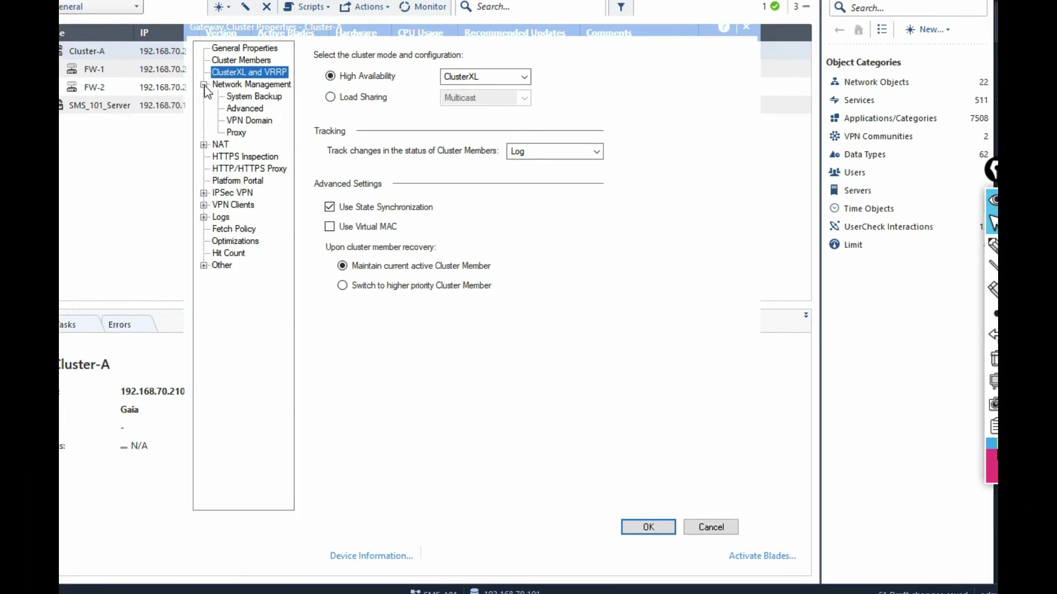
click(239, 87)
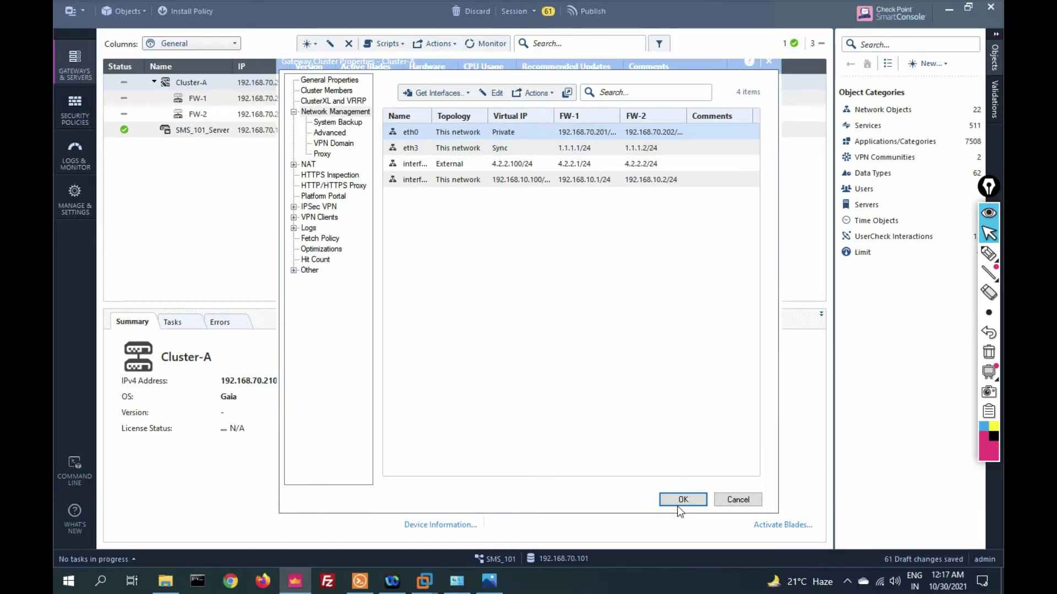
click(680, 500)
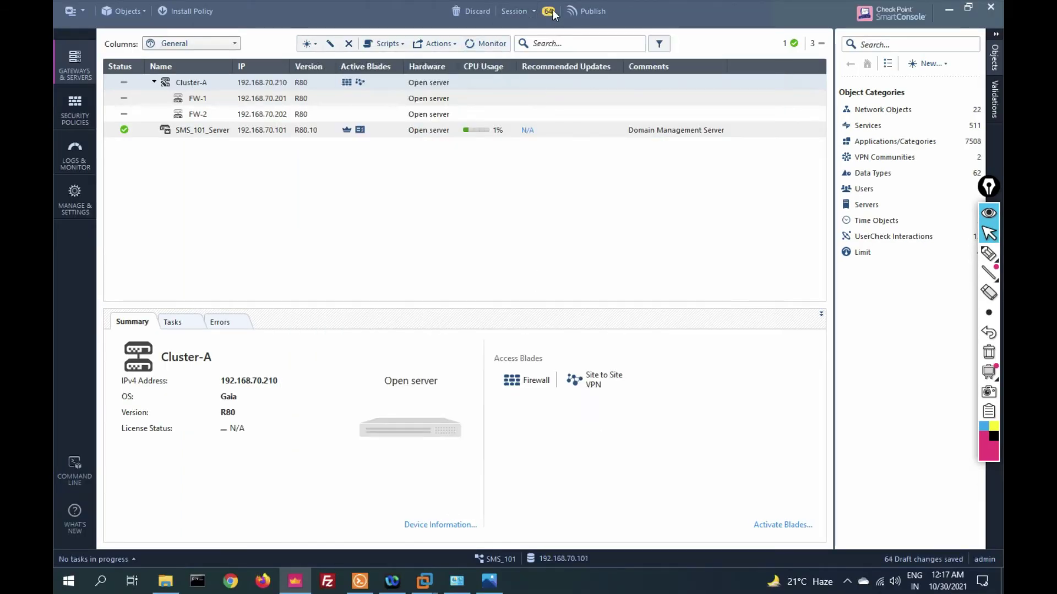
Step: Publish the session's changes and install the database on SMS_101_Server
click(584, 11)
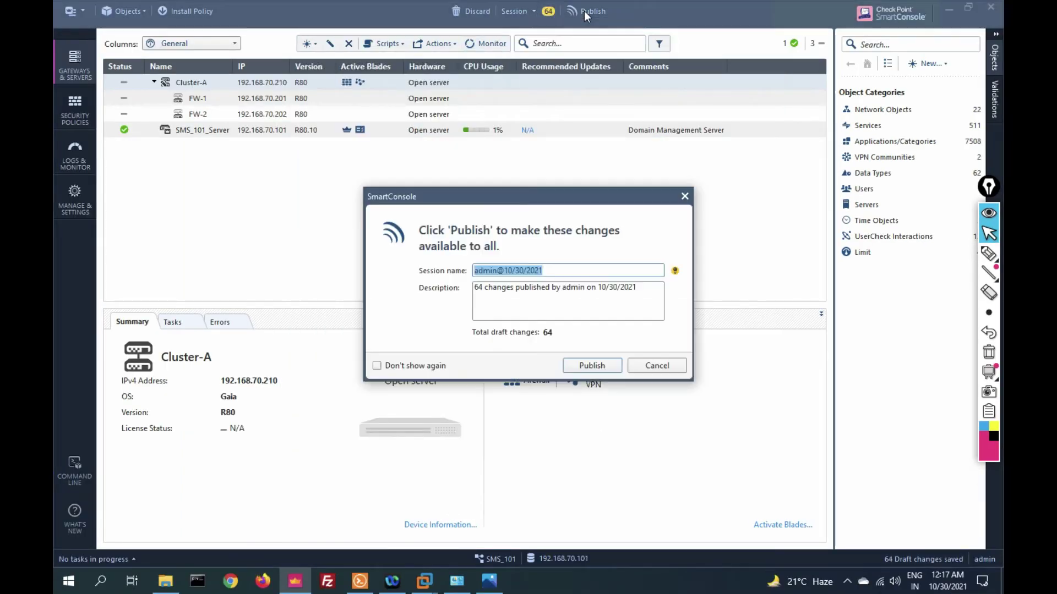
click(587, 367)
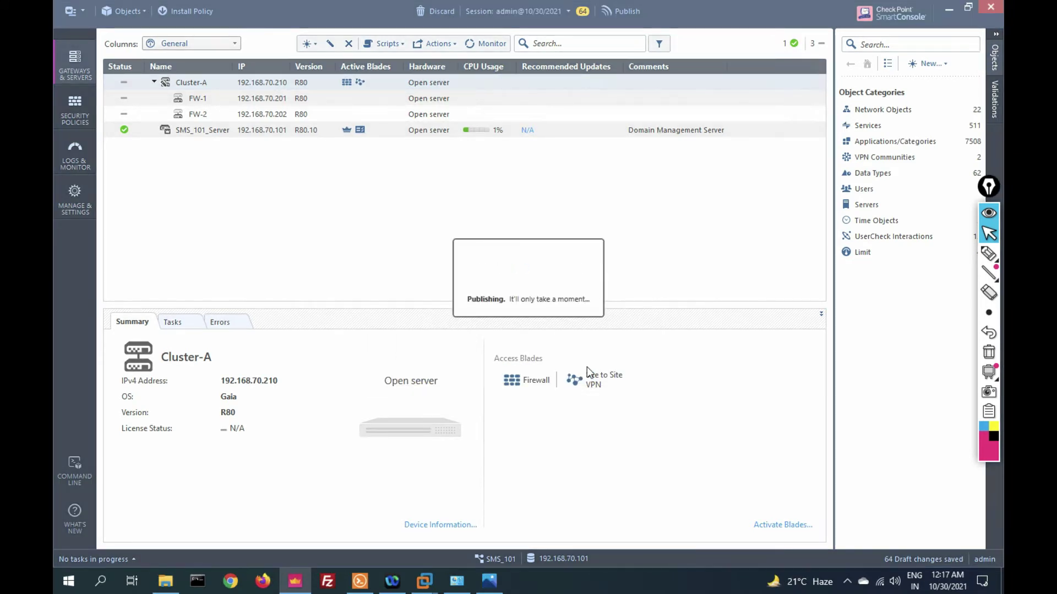
click(76, 12)
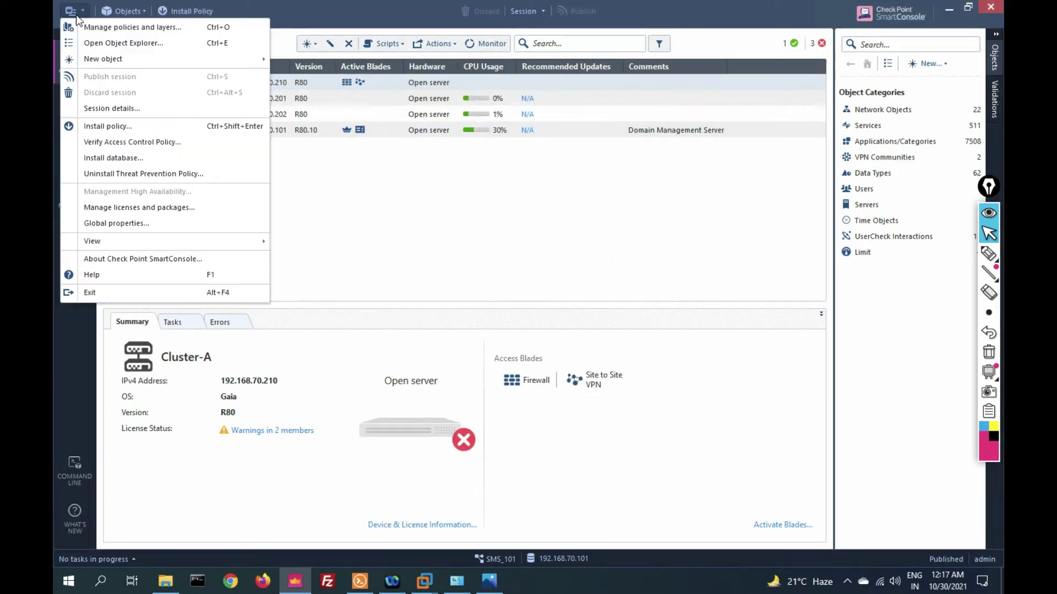
click(106, 158)
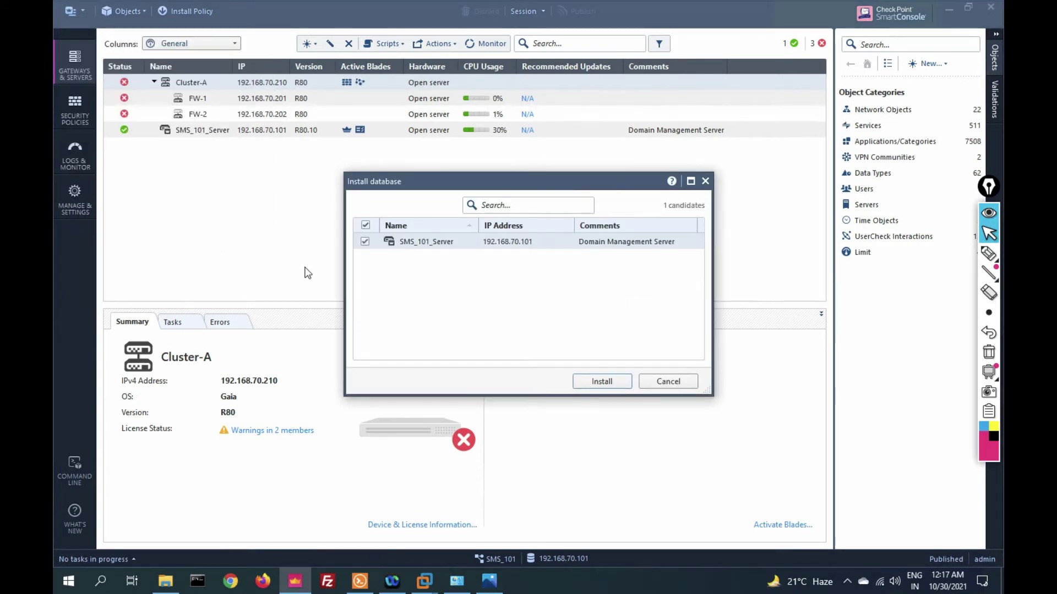
click(598, 381)
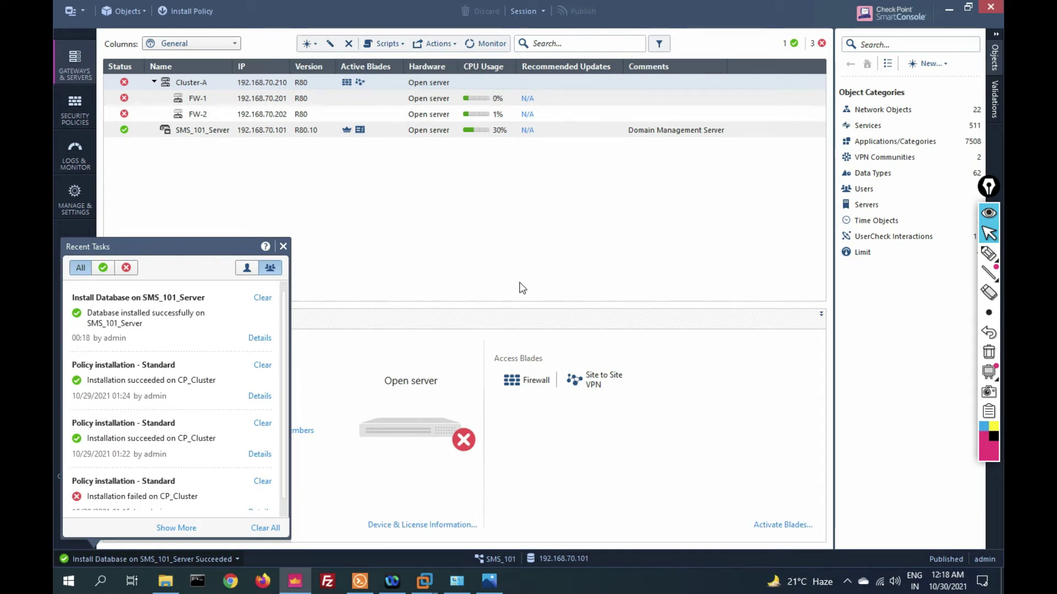
Step: Switch to Solar-PuTTY, open an SSH session to FW-1, and check its cluster status with cphaprob stat
key(alt+Tab)
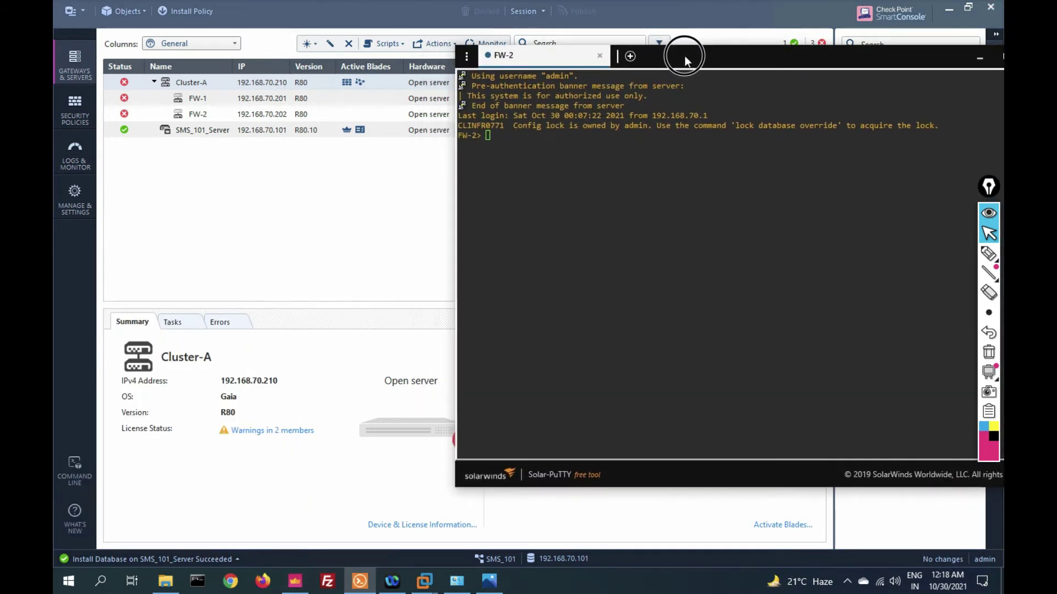
click(629, 56)
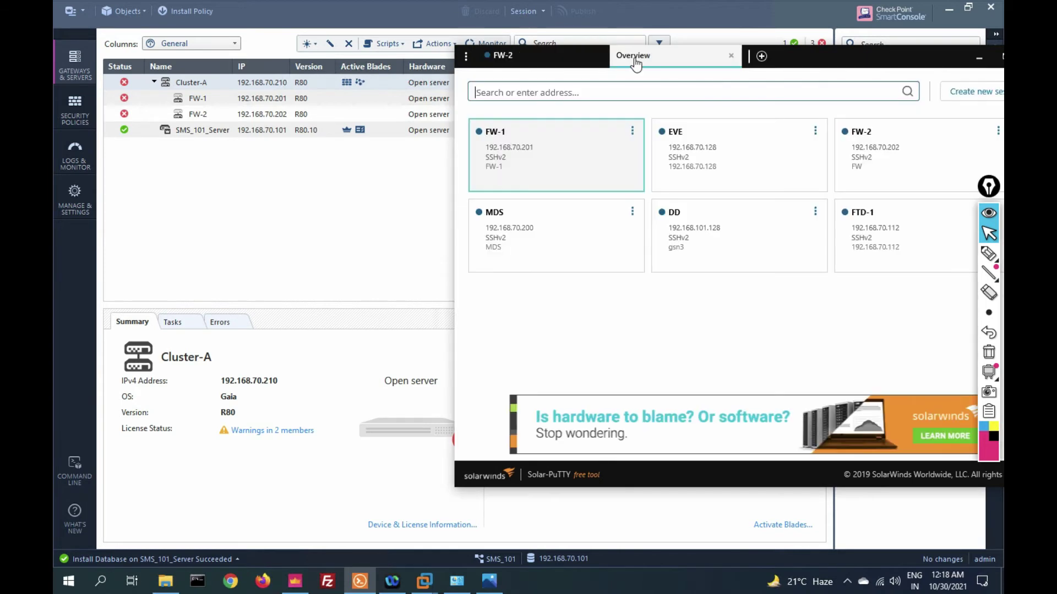
click(519, 148)
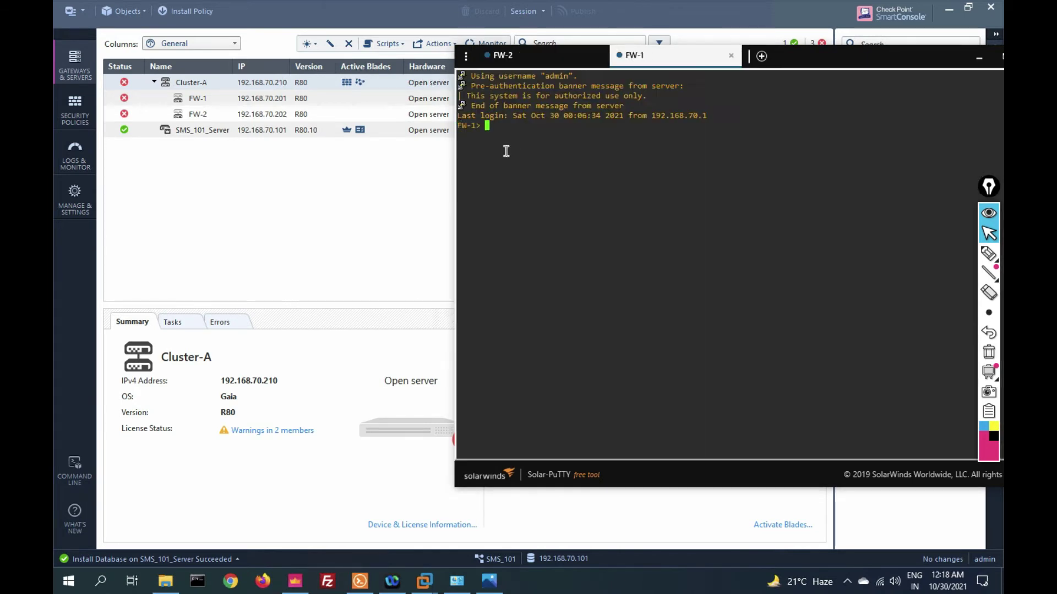
text(cphaprob stat)
key(Return)
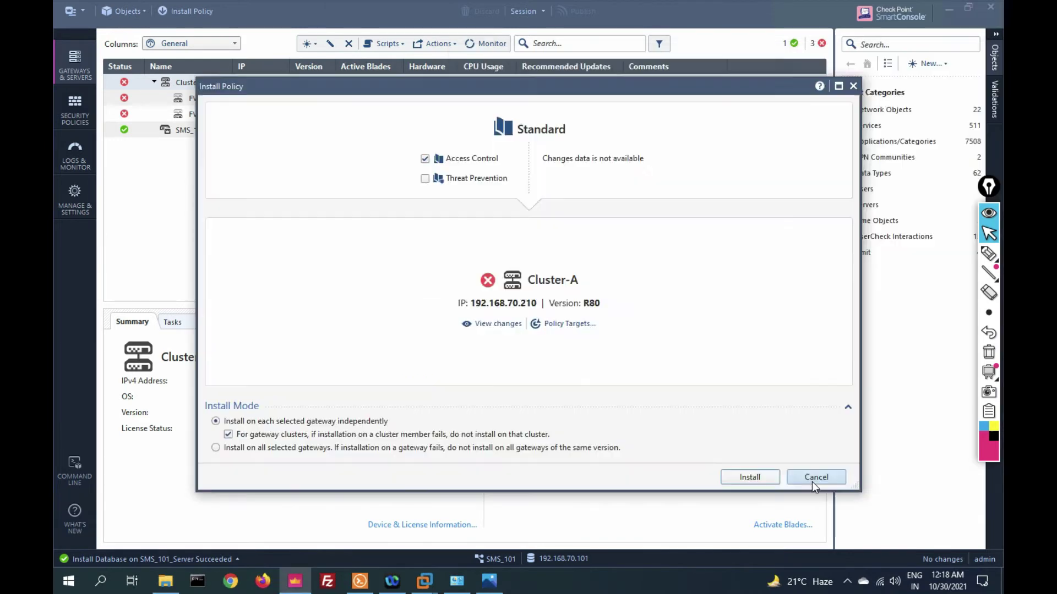
Step: Switch back to SmartConsole and install the Standard Access Control policy on Cluster-A, with each selected gateway installed independently
click(812, 478)
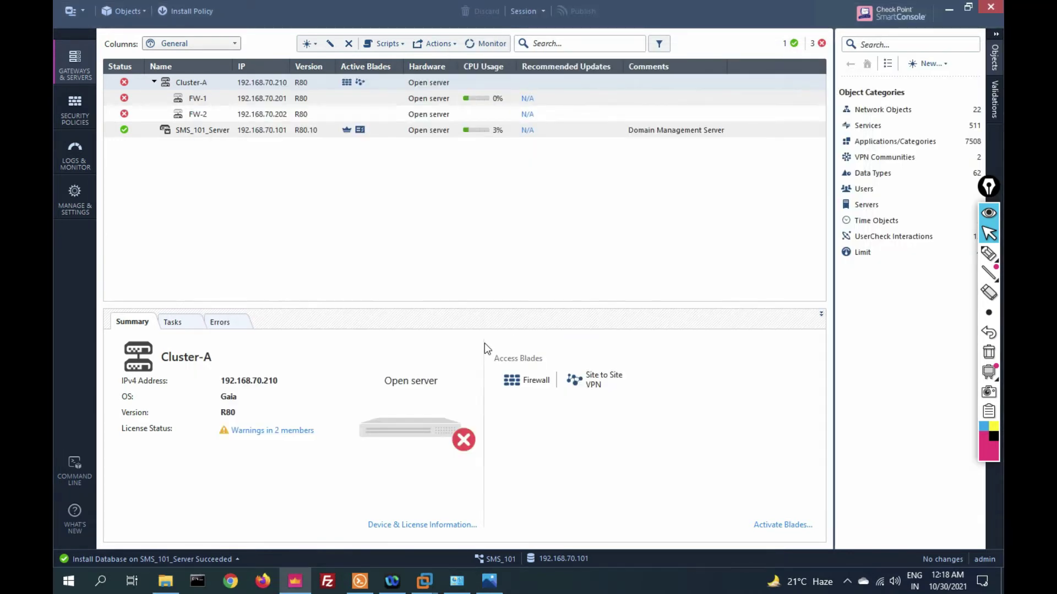
click(203, 13)
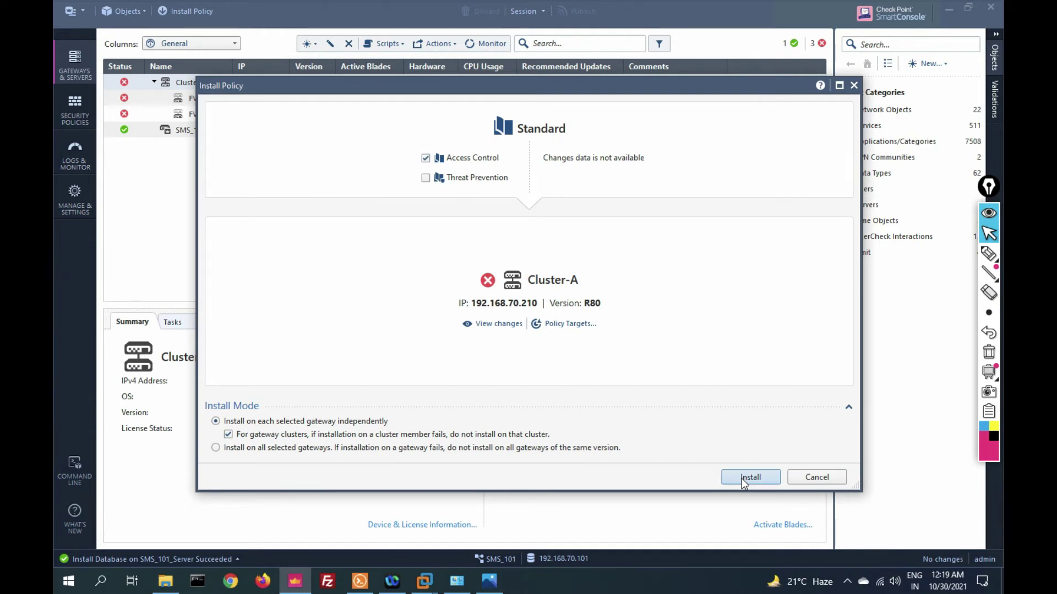
click(741, 477)
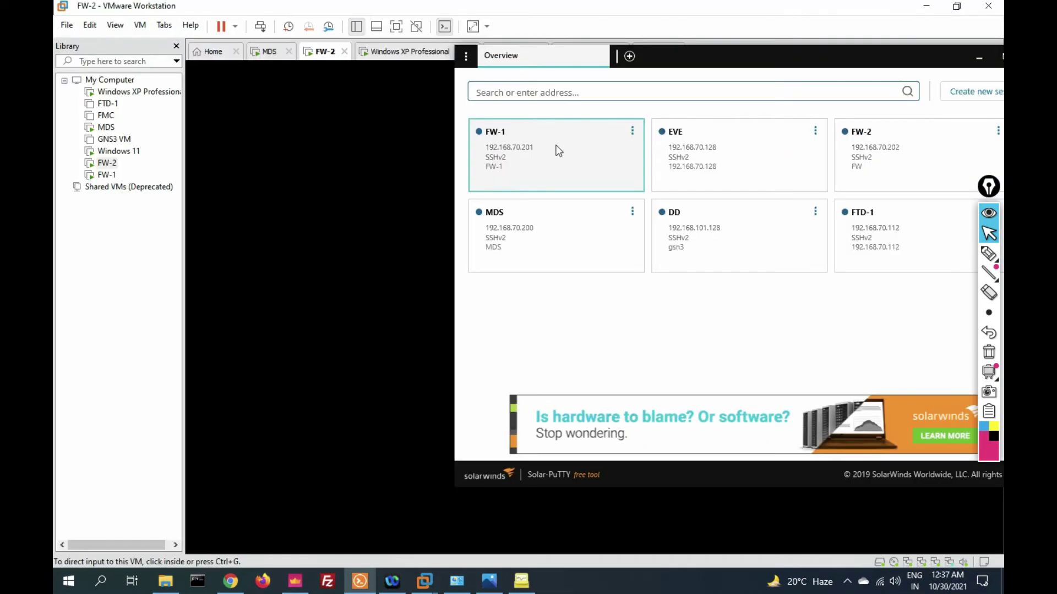
Step: Connect to FW-1 in Solar-PuTTY, run cphaprob stat, and examine the states of both cluster members
click(555, 153)
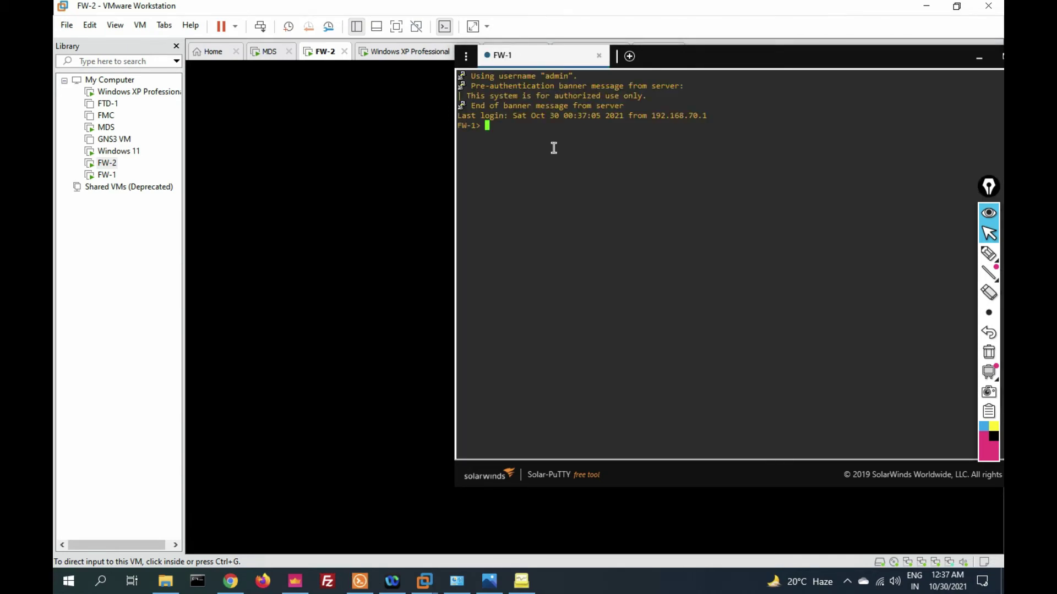
text(cphaprob stat)
key(Return)
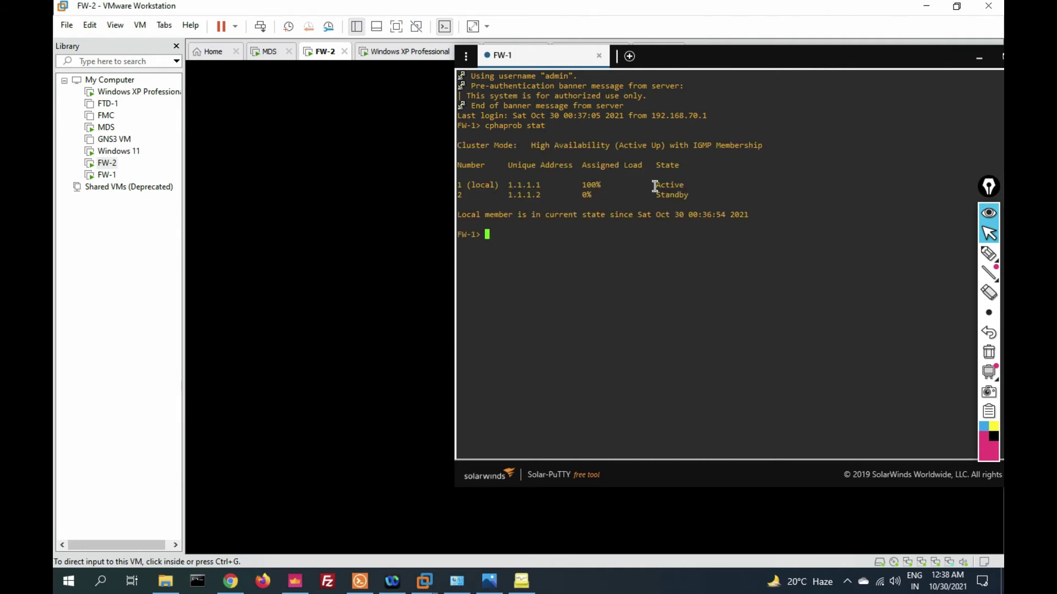
drag(655, 186, 688, 196)
Step: Open a session to FW-2, run cphaprob stat, and examine the local member's line
click(629, 55)
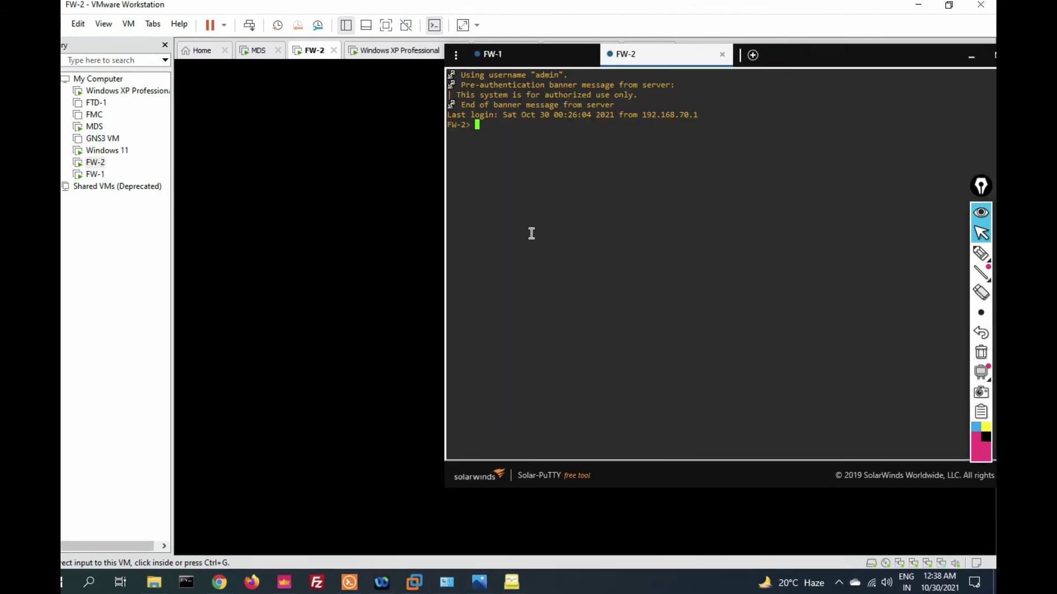
text(cpha)
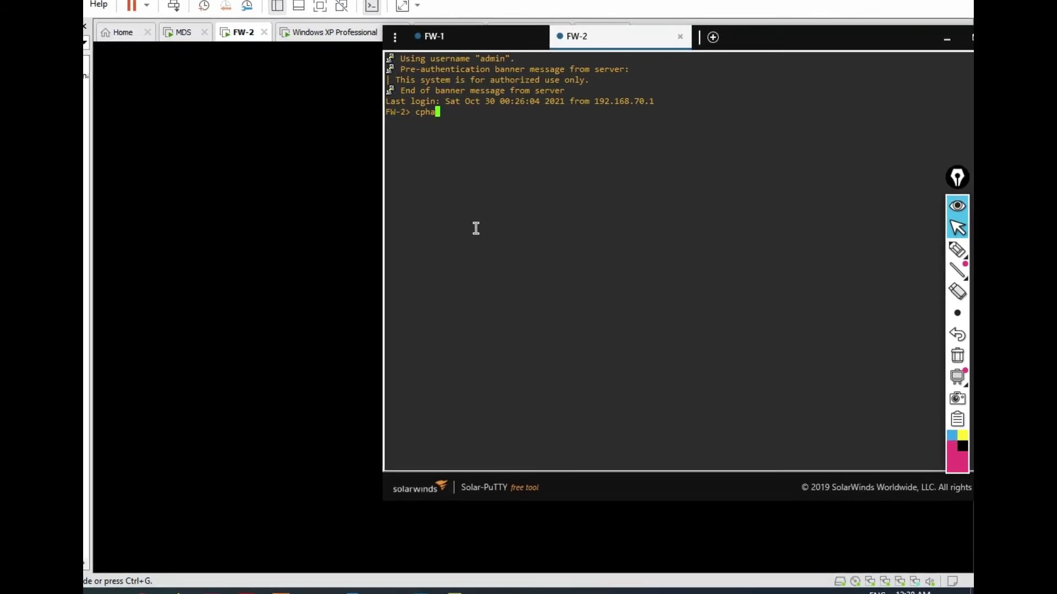
text(prob stat)
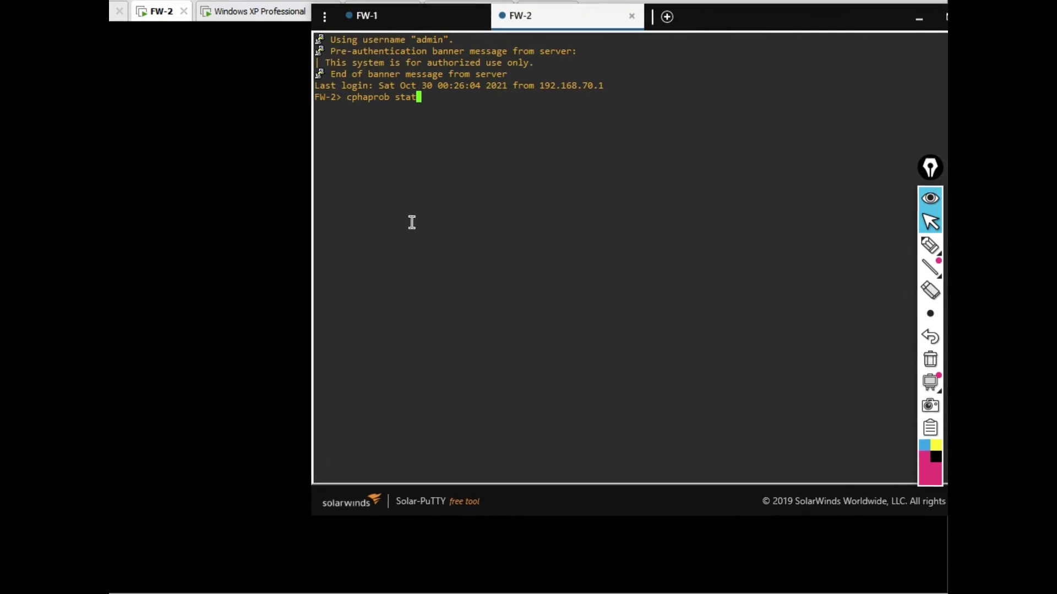
key(Return)
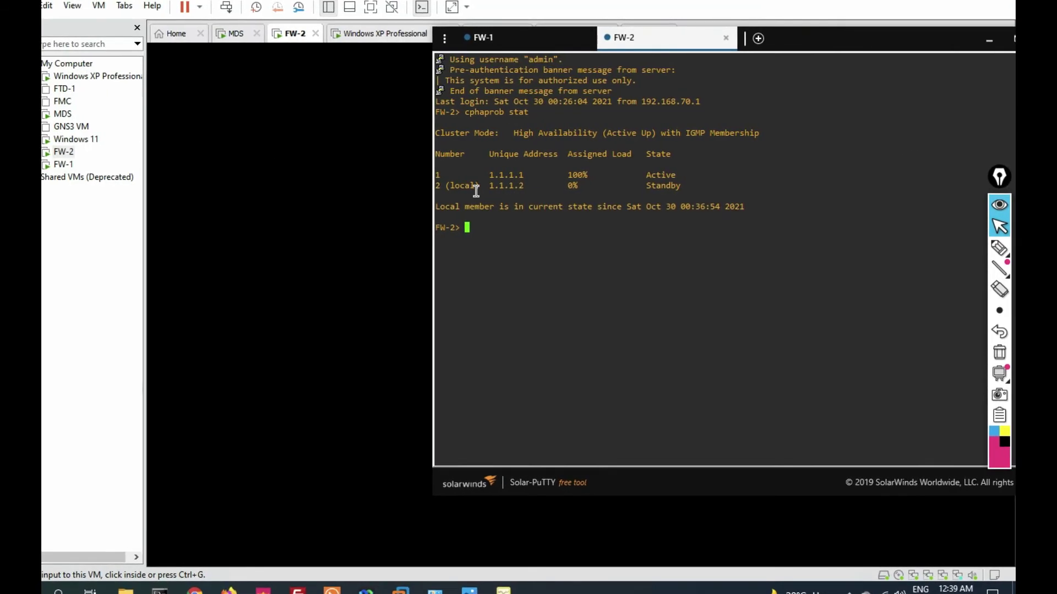
drag(446, 185, 661, 191)
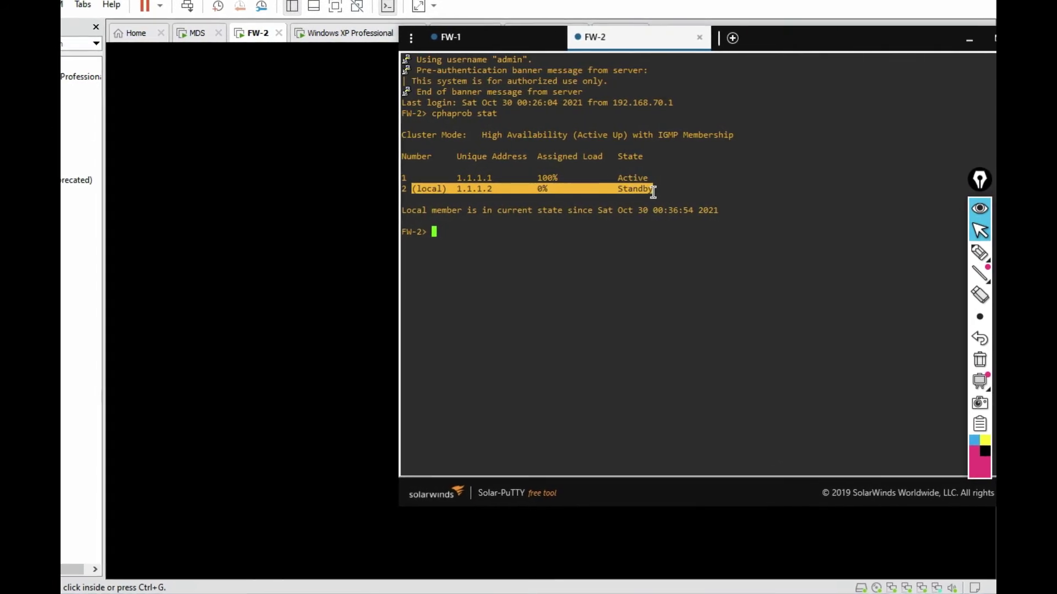
Step: Return to the FW-1 session, examine its local member line, and list the cluster interfaces with cphaprob -a if
click(450, 37)
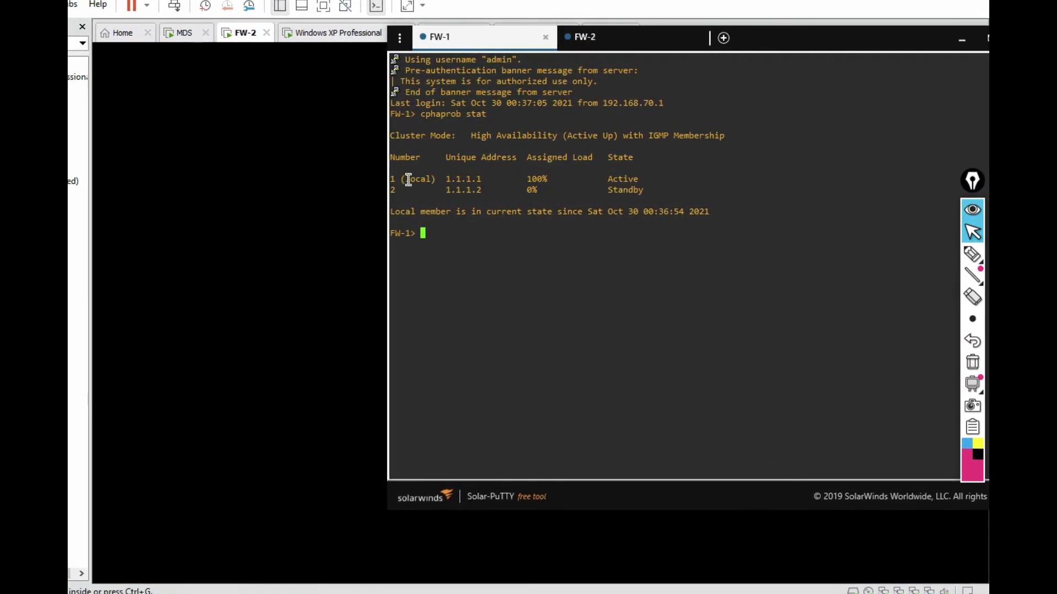
drag(401, 180, 637, 181)
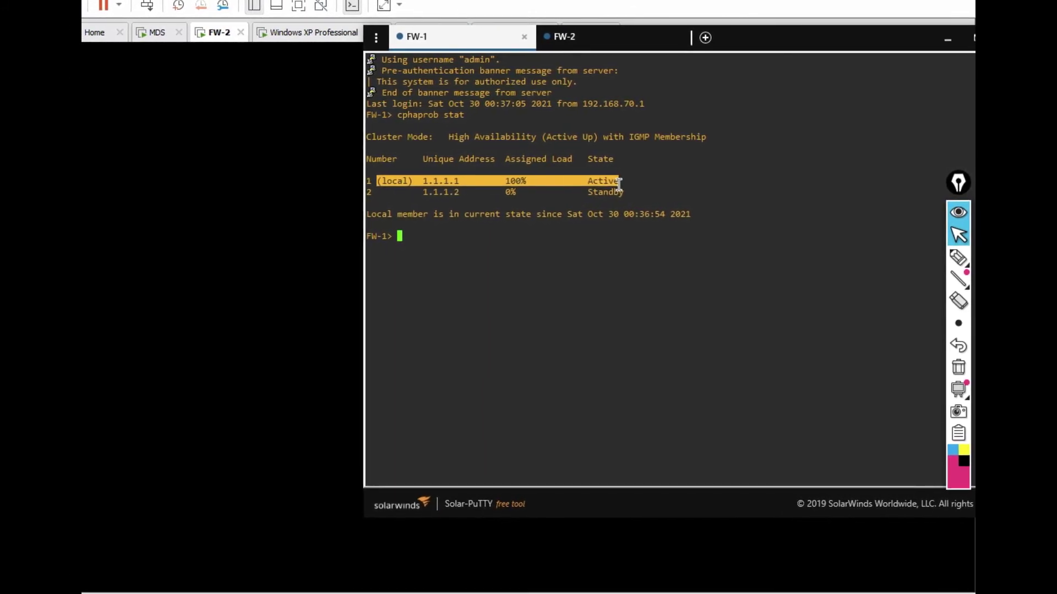
text(cphaprob )
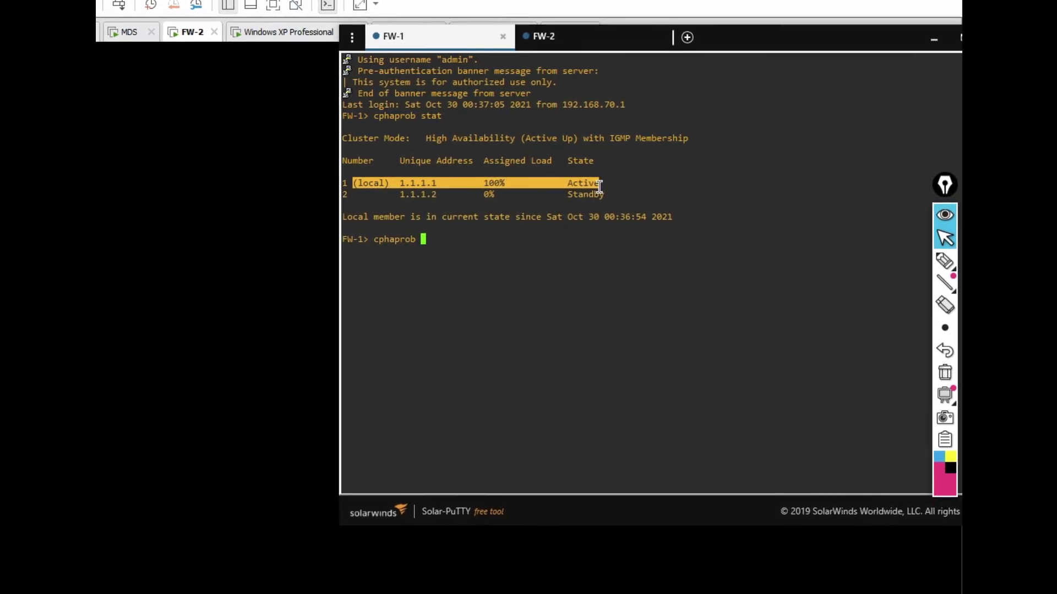
text(-a if)
key(Return)
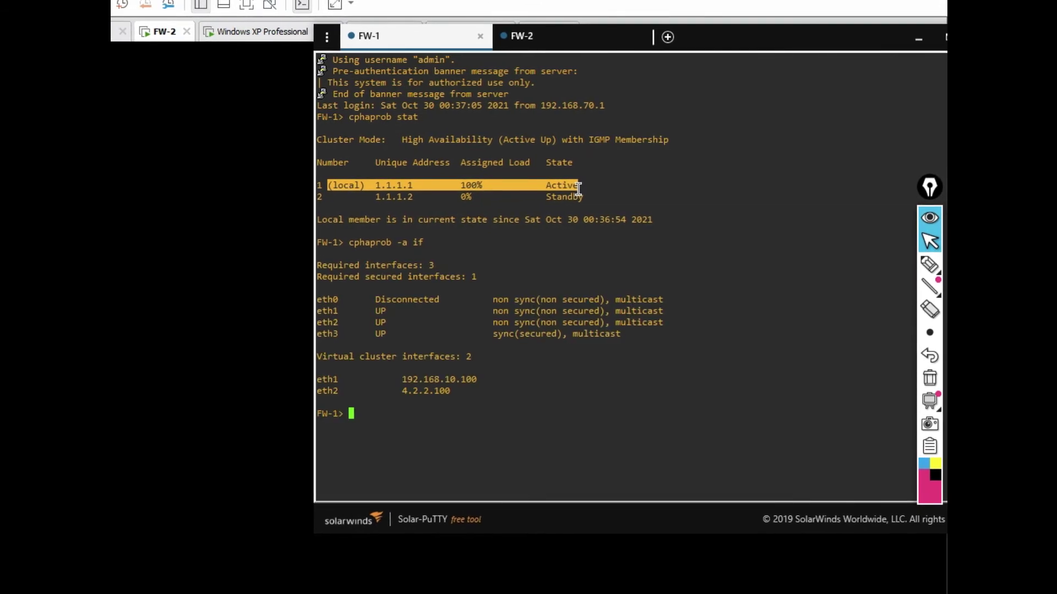
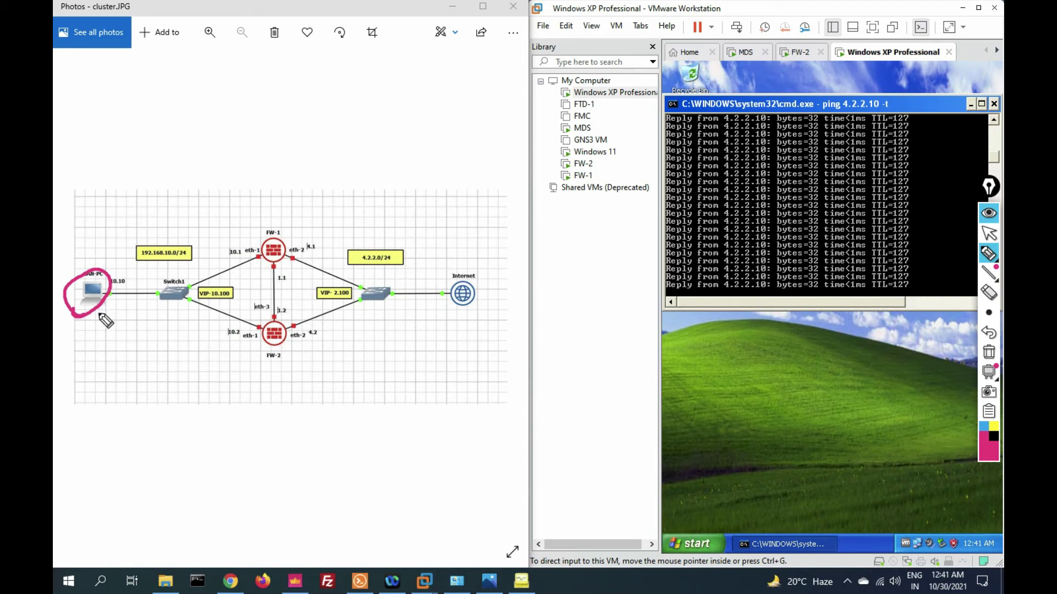
Step: Draw an arrow across the network diagram from LAN-PC towards the Internet, and put the pen away
mouse_move(100, 314)
mouse_down()
mouse_move(443, 313)
mouse_move(410, 325)
mouse_up()
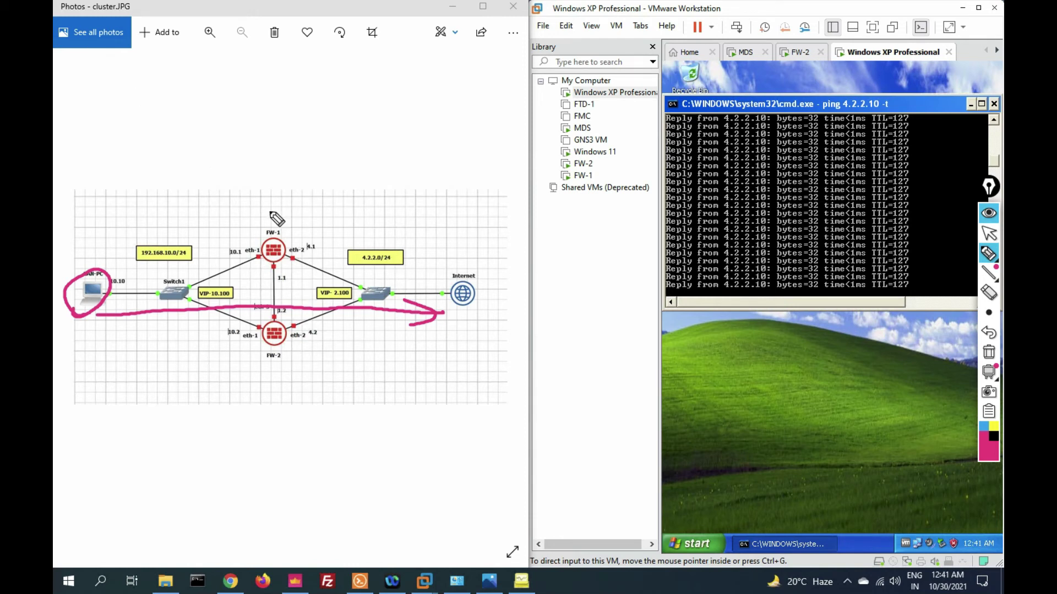
click(988, 253)
click(989, 233)
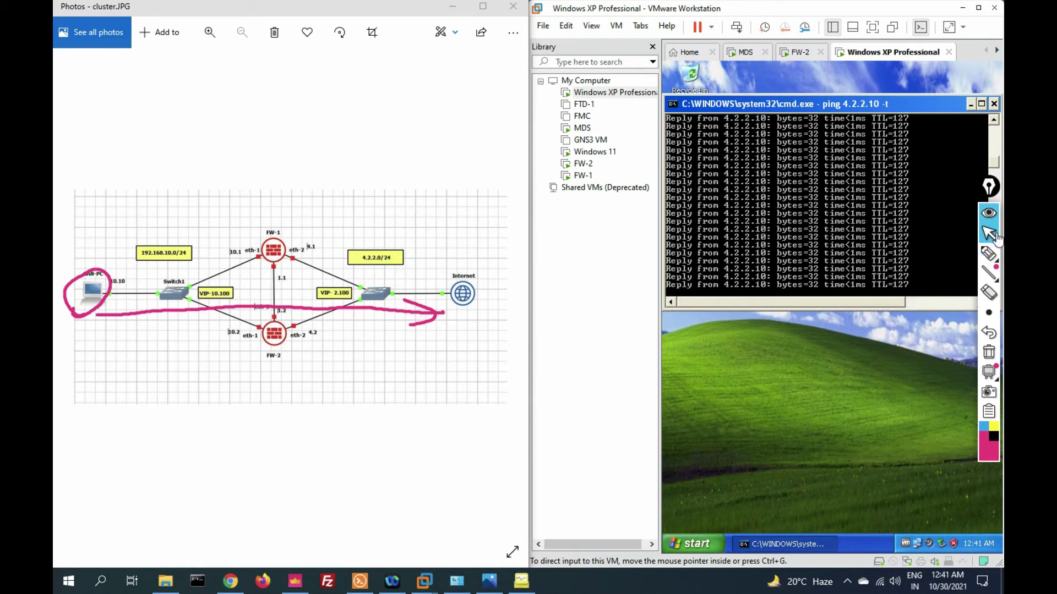
Step: Switch to the FW-1 session in Solar-PuTTY, rerun cphaprob -a if, and place its window beside the running ping
click(355, 580)
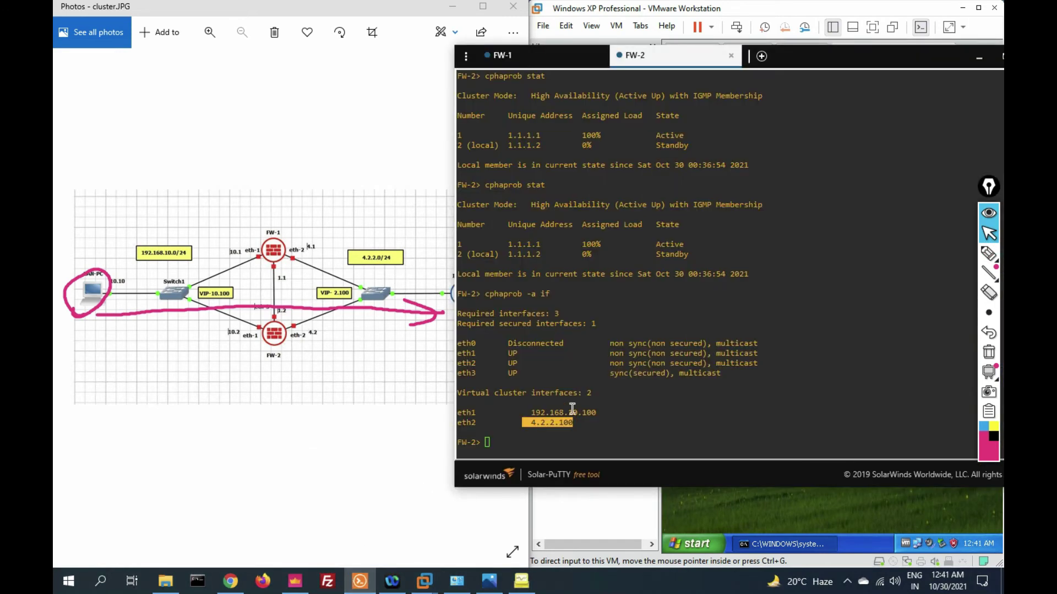
click(562, 59)
key(Return)
key(Up)
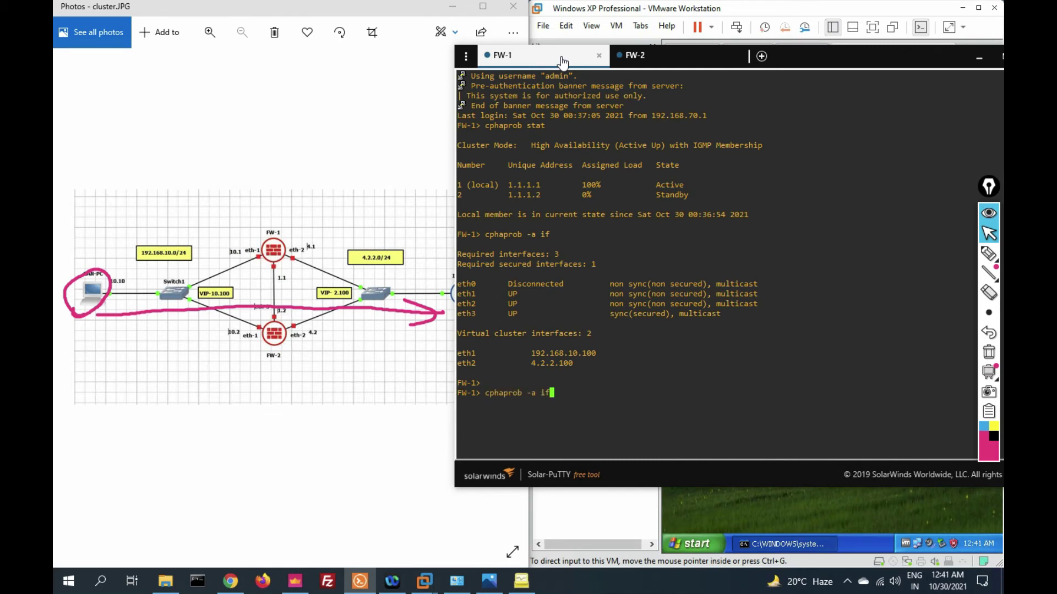
key(Return)
drag(807, 53, 422, 92)
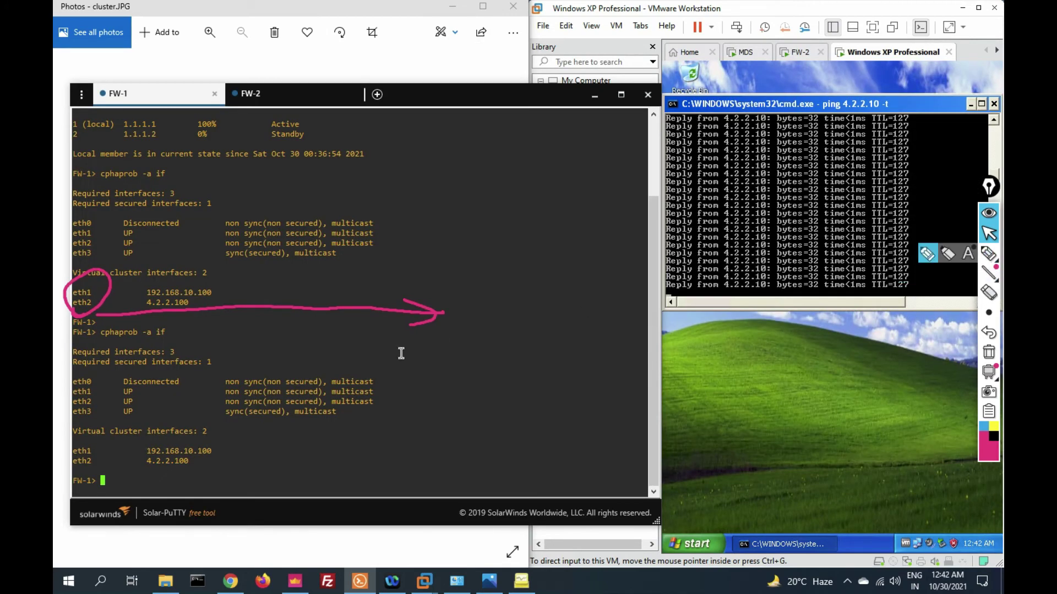
Step: Clear the drawn annotations and bring the cluster.JPG diagram to the front
click(989, 353)
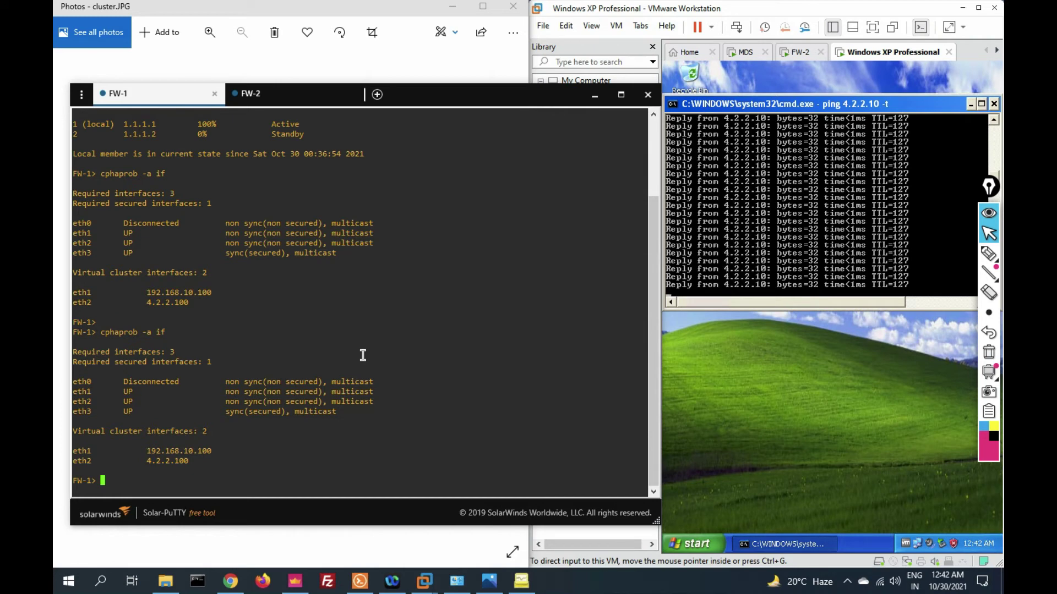
key(alt+Tab)
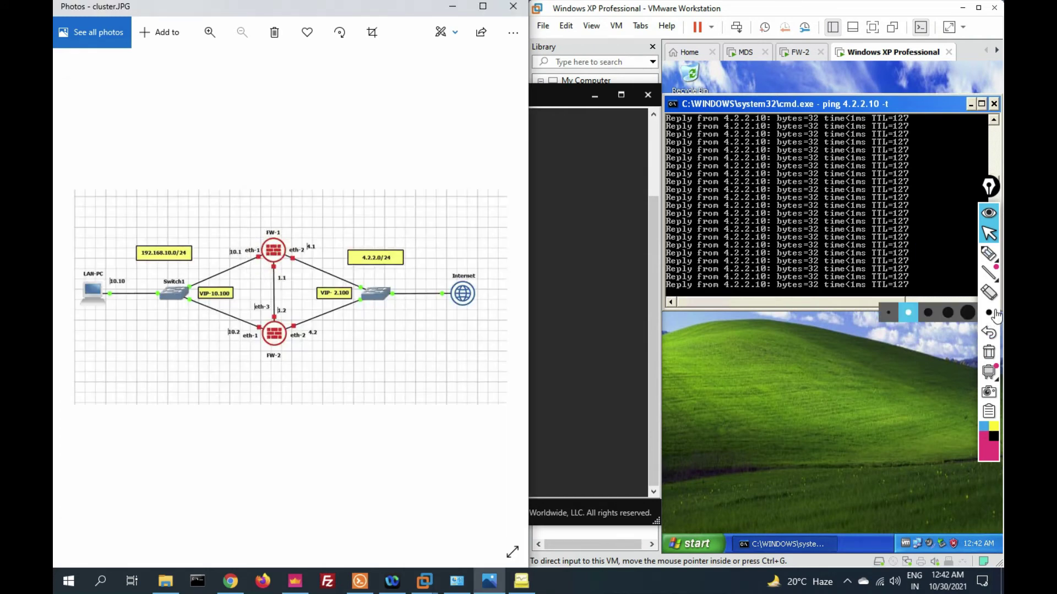
Step: Circle FW-1's eth-1 interface in the network diagram with the pen, and put the pen away
click(989, 254)
drag(262, 247, 252, 253)
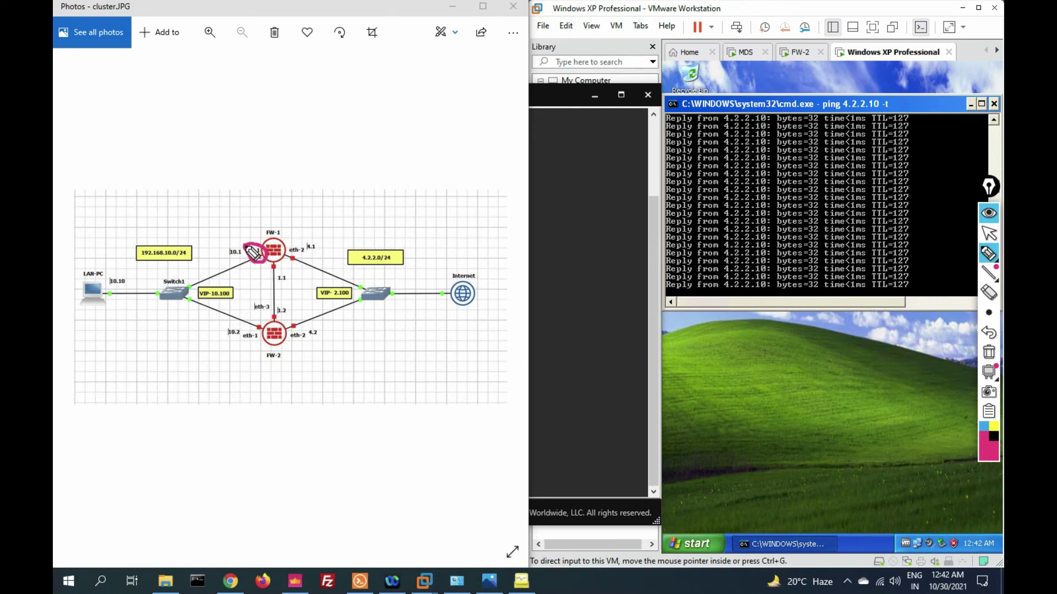
click(988, 234)
Step: Disable eth1 on FW-1 from its Solar-PuTTY session with set interface eth1 state off
click(574, 307)
text(se)
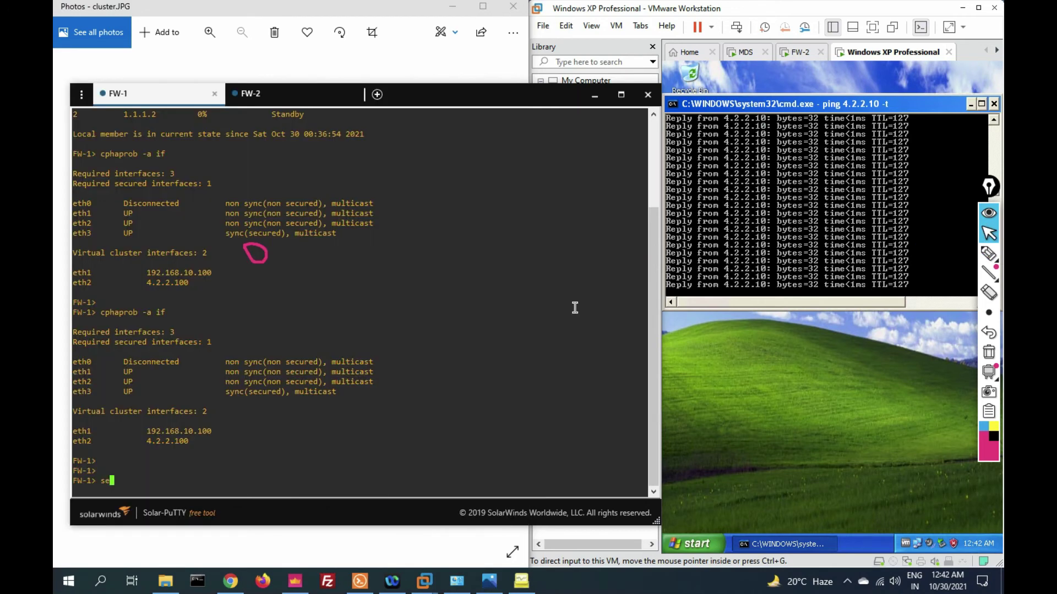
text(t inter)
key(Tab)
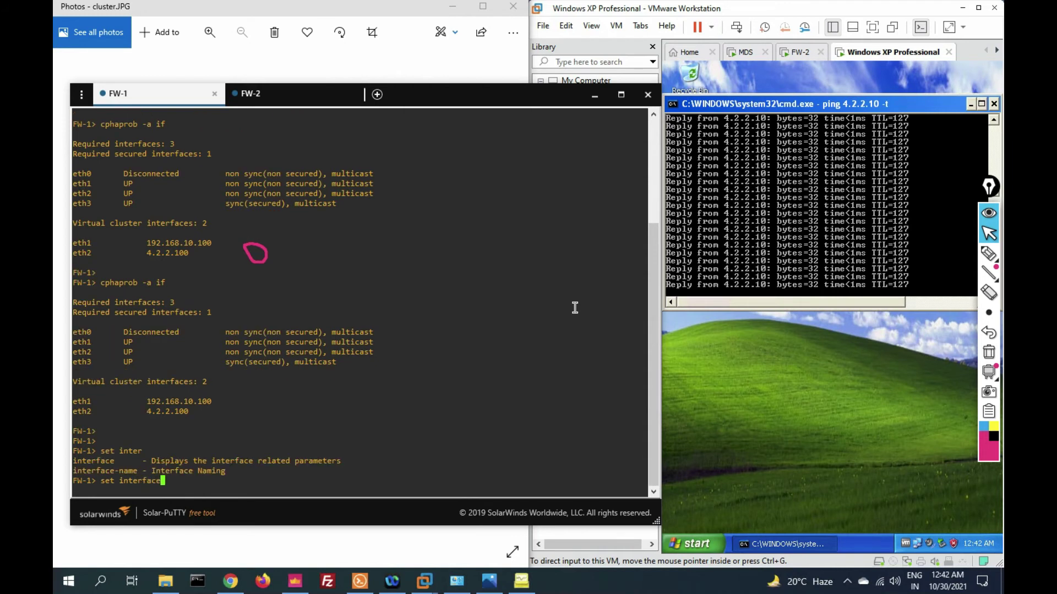
text(eth)
key(Tab)
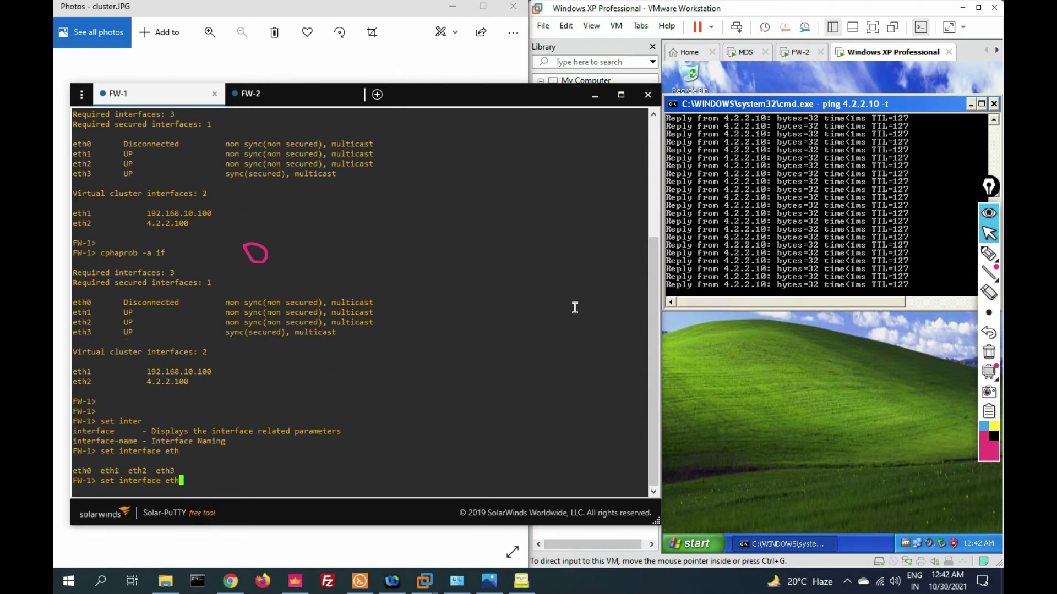
text(1 st)
key(Tab)
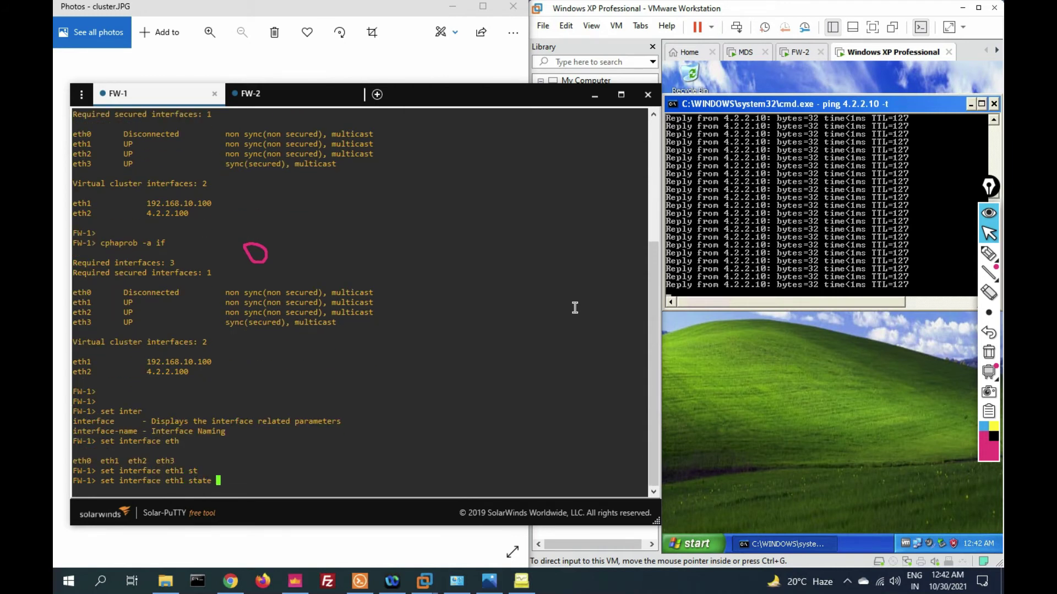
text(off)
key(Return)
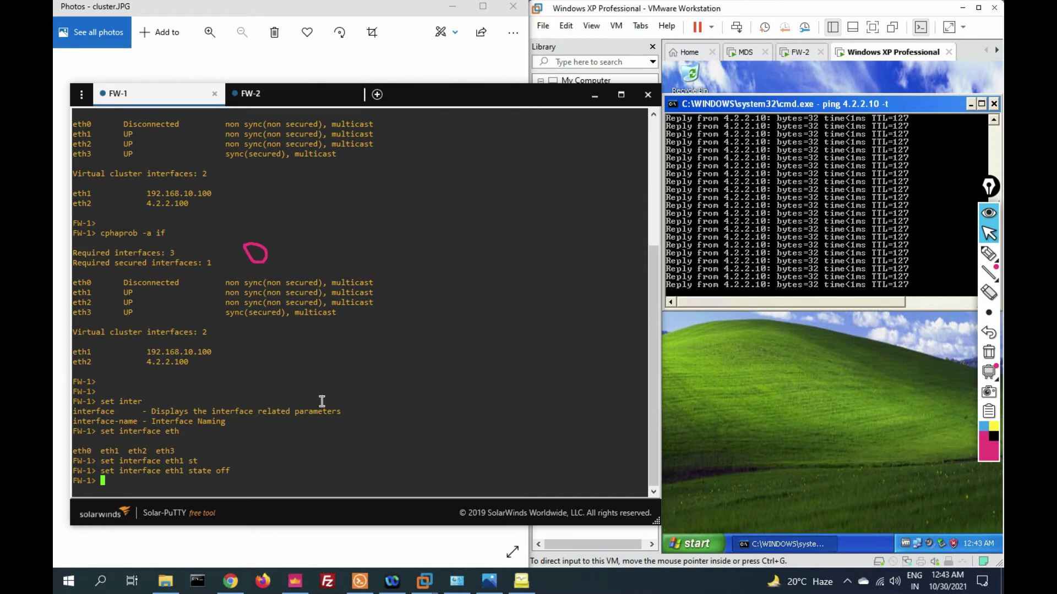
Step: Check the cluster state on FW-1 with cphaprob stat, and examine the lines of both members
key(Return)
key(Return)
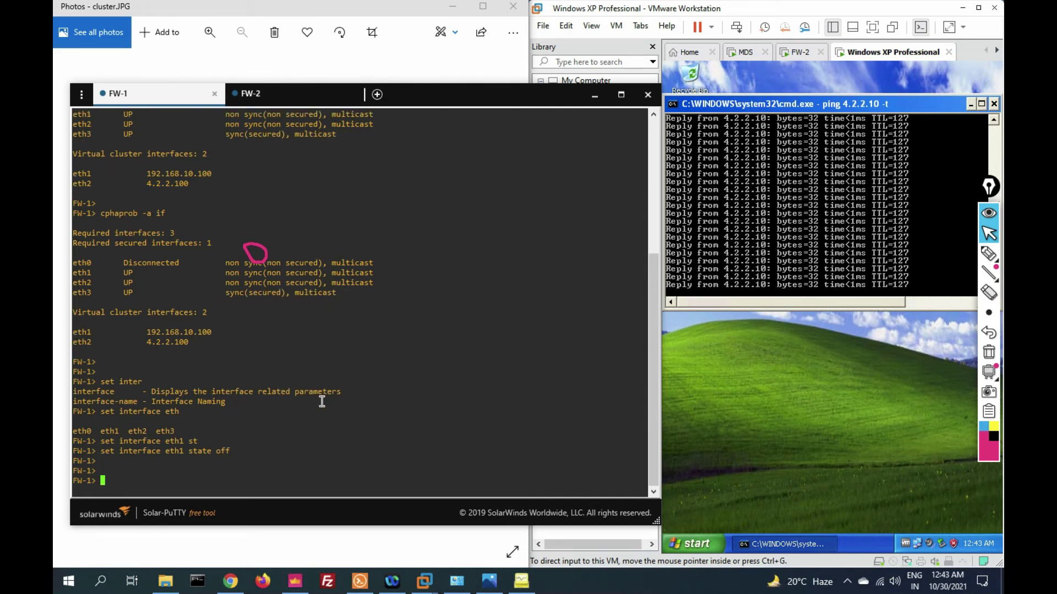
key(Up)
key(Up)
key(Up)
key(Return)
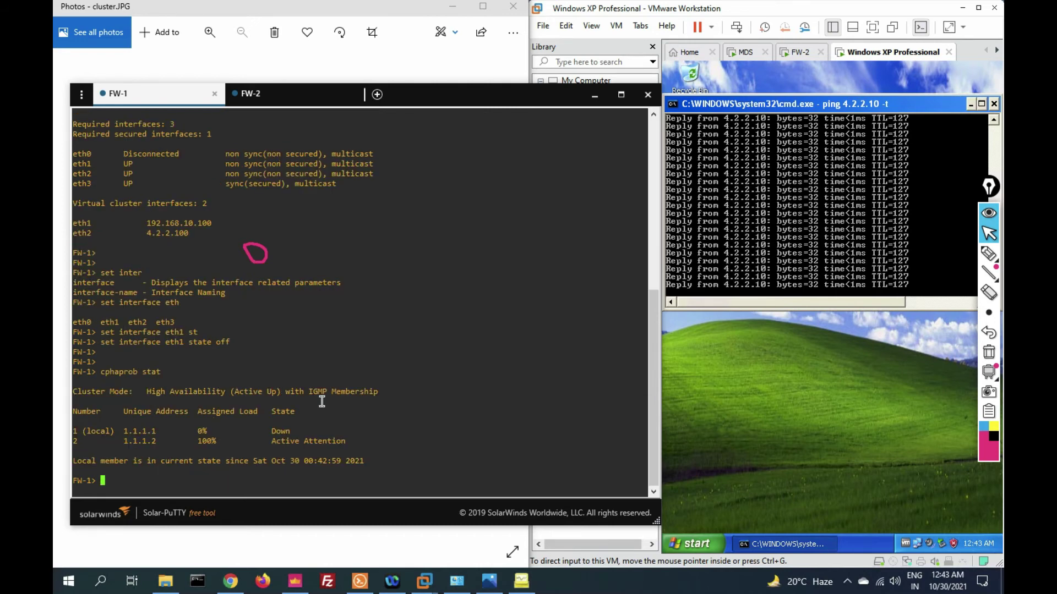
key(Return)
key(Return)
key(Return)
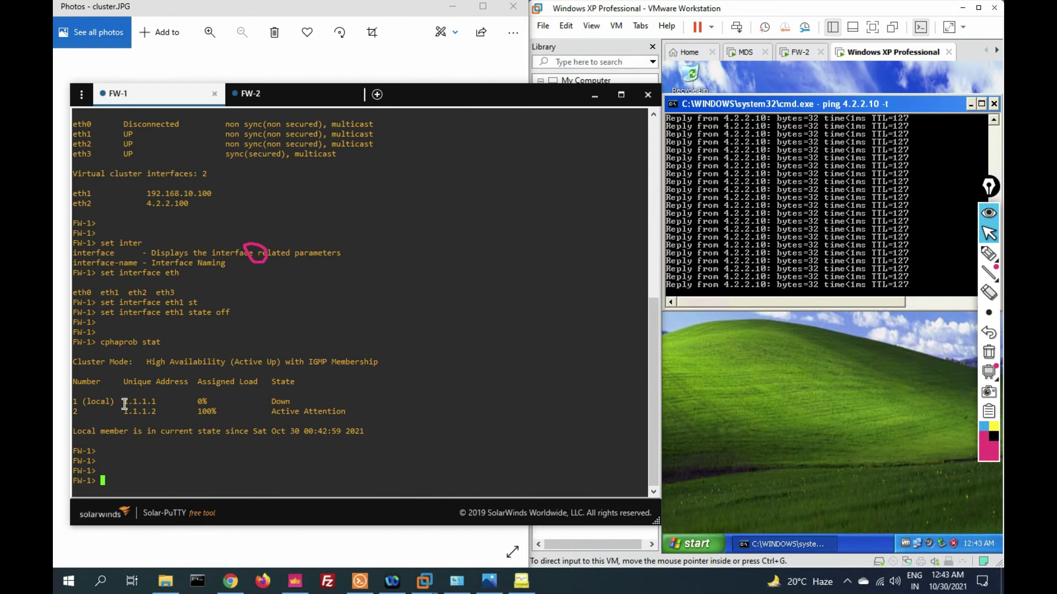
drag(90, 402, 290, 403)
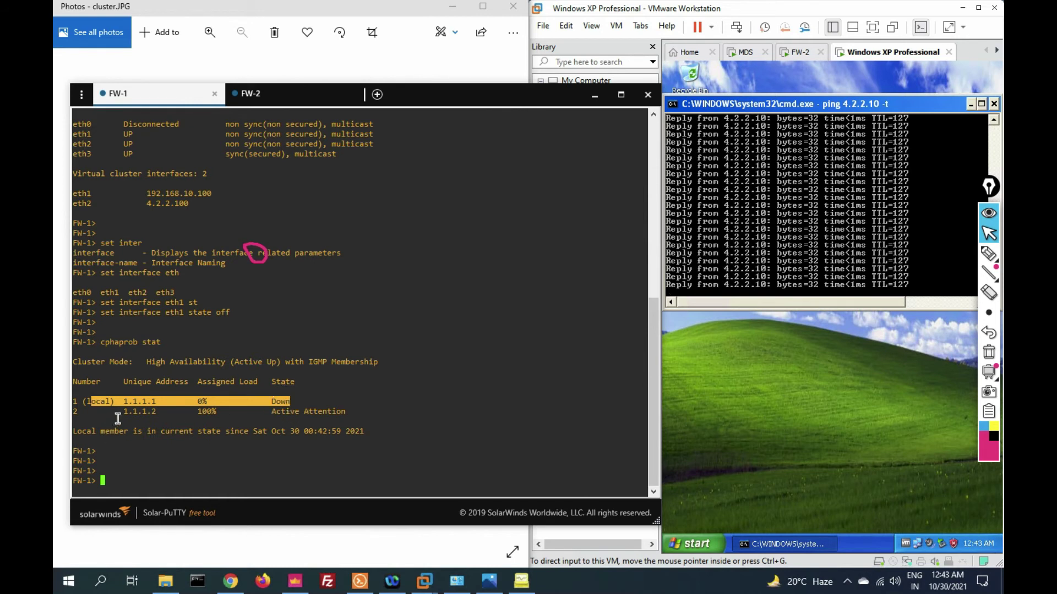
drag(123, 412, 326, 420)
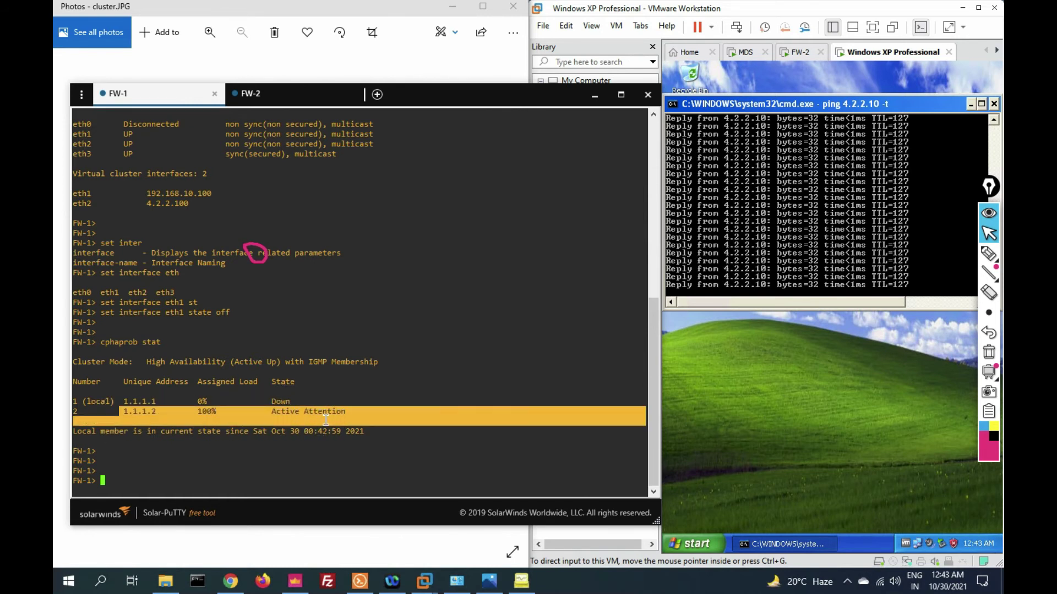
Step: Switch to the FW-2 session, run cphaprob stat, and examine its local member line
click(269, 96)
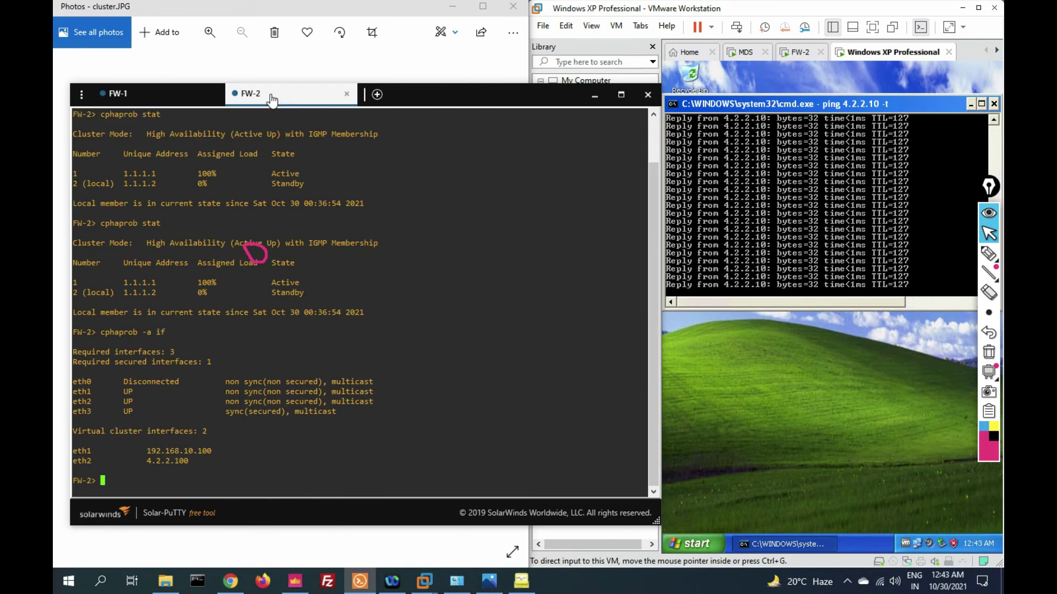
text(cphaprob stat)
key(Return)
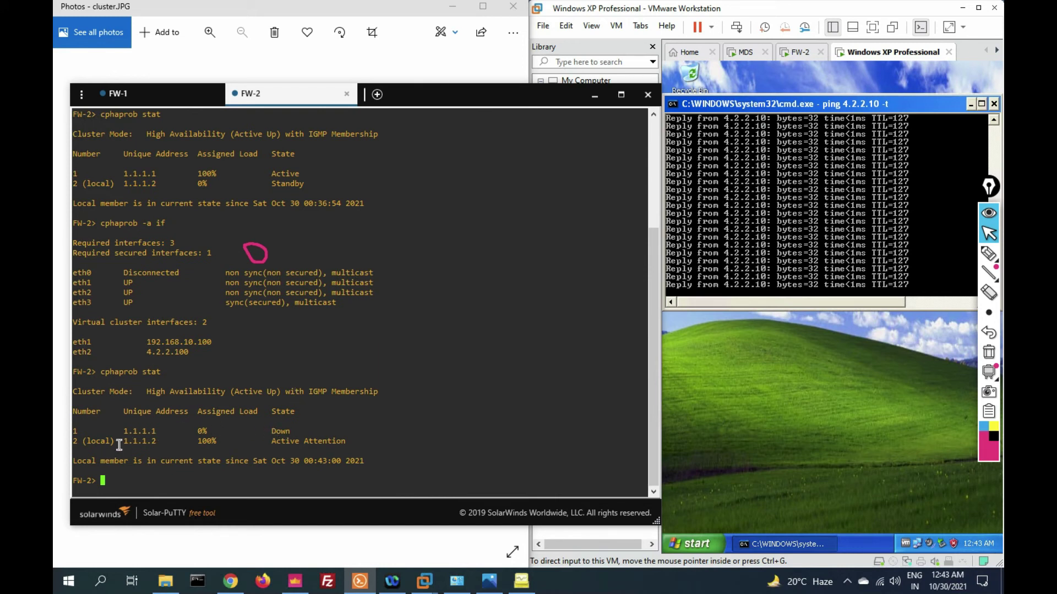
drag(85, 441, 326, 443)
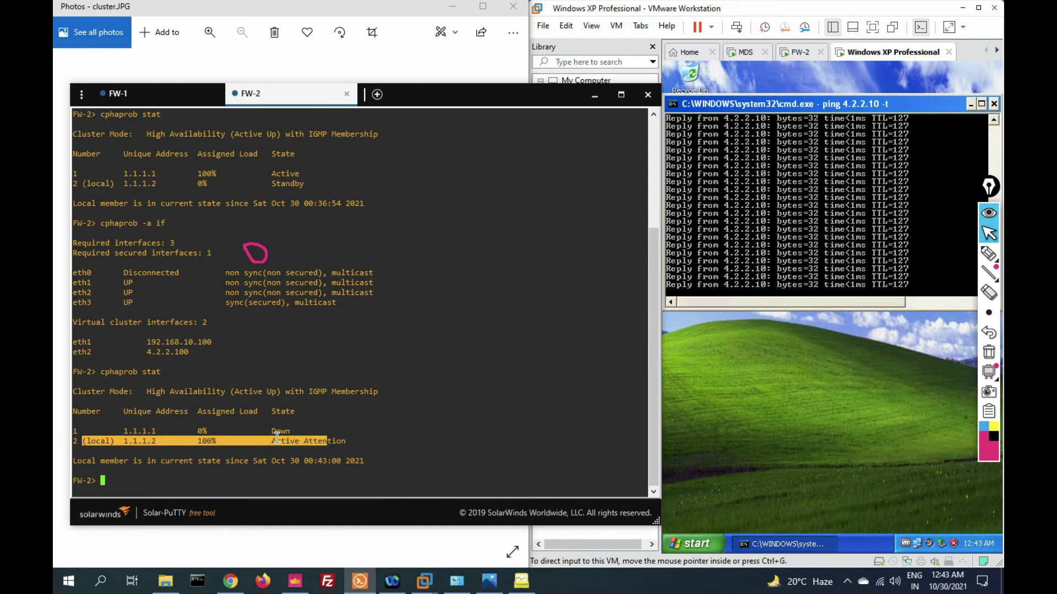
click(208, 429)
Step: Return to the FW-1 session and re-enable its interface with set interface eth1 state on
click(118, 93)
text(set interface eth1 state on)
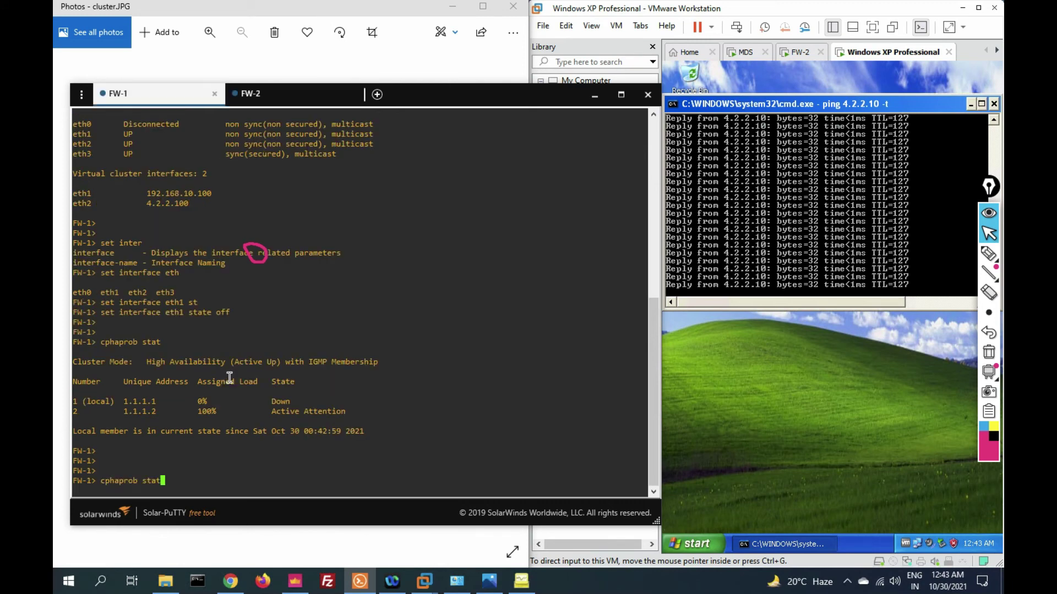
key(Return)
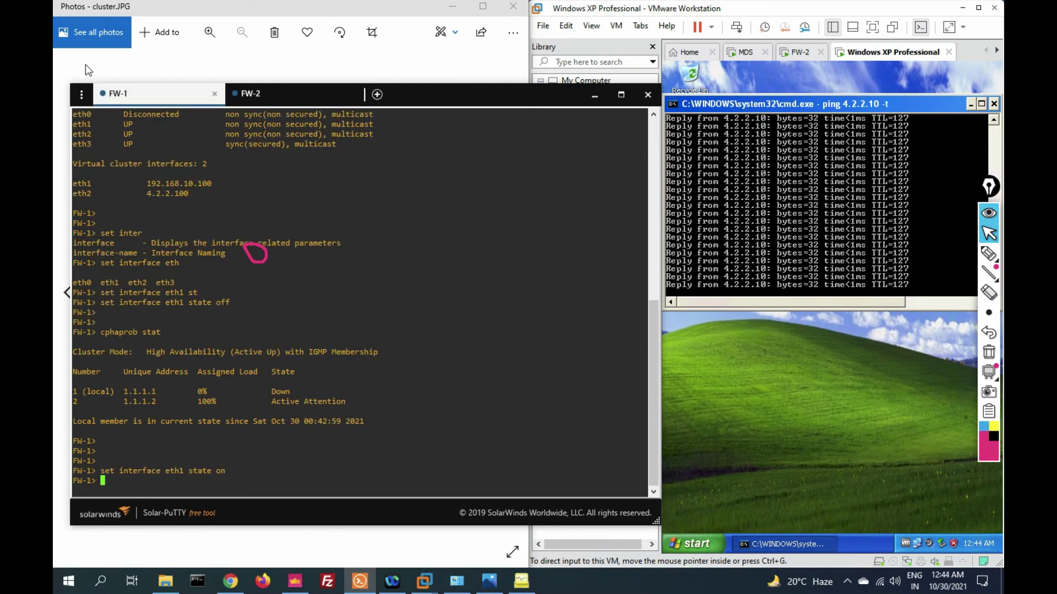
key(Return)
key(Return)
Step: Run cphaprob stat repeatedly on FW-1 to check the member states with eth1 enabled
key(Up)
key(Up)
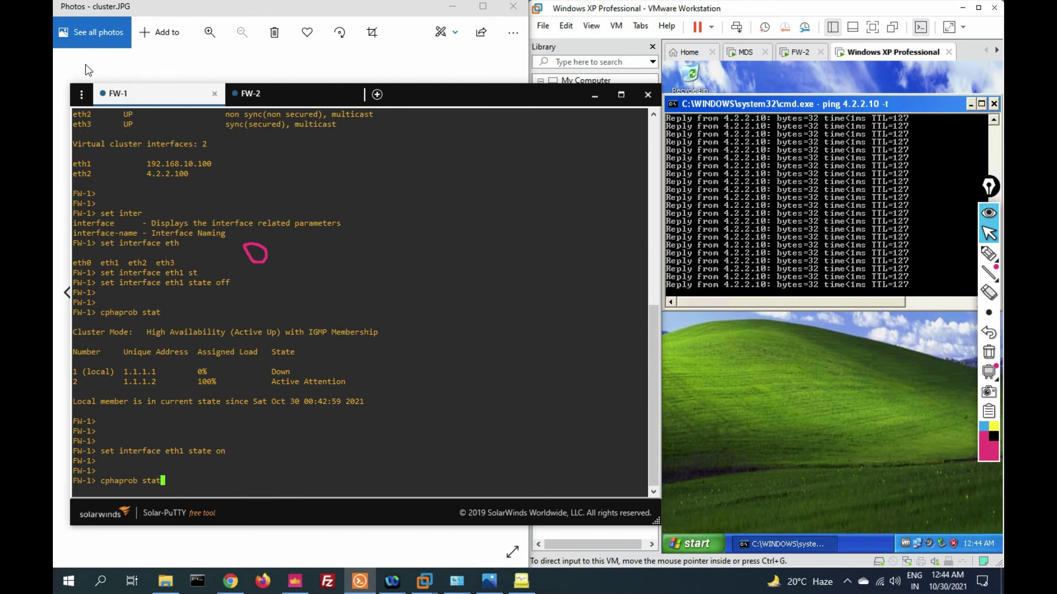
key(Return)
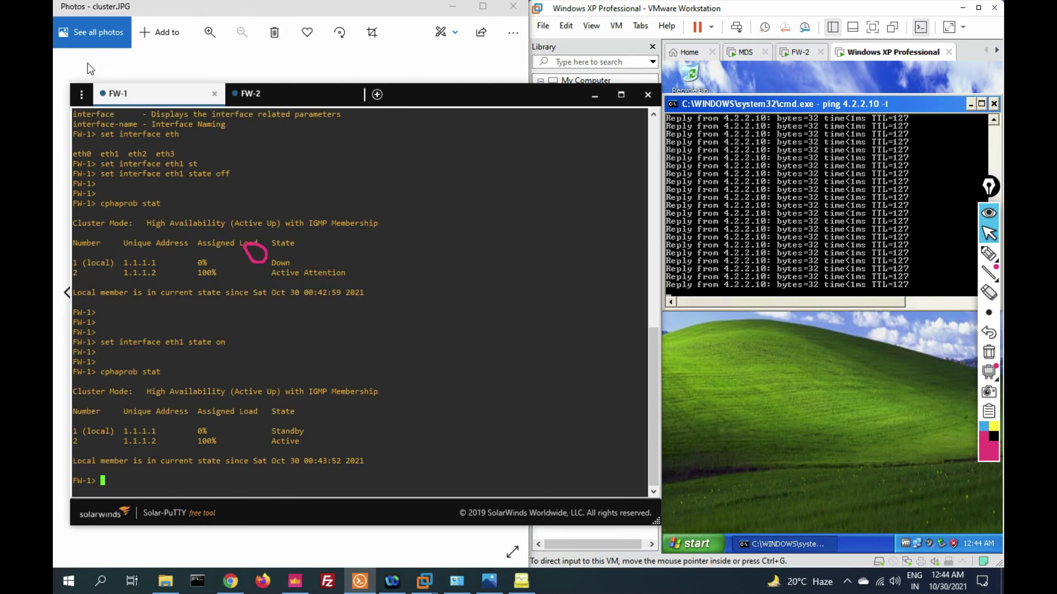
key(Up)
key(Return)
key(Up)
key(Return)
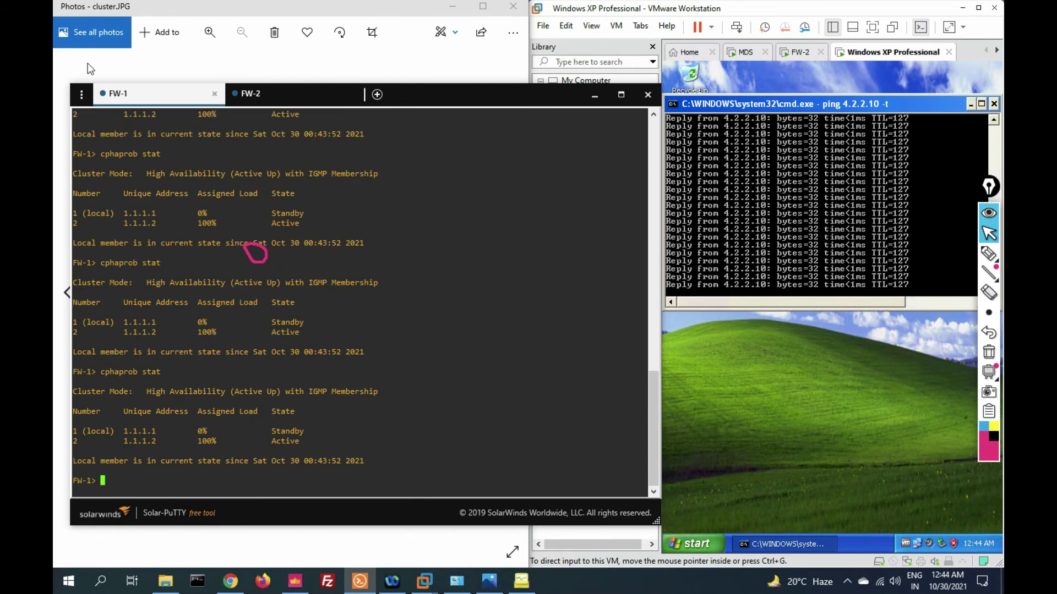
key(Up)
key(Return)
Step: Switch to SmartConsole and set Cluster-A's ClusterXL mode to Load Sharing with Multicast, saving the cluster properties
click(323, 542)
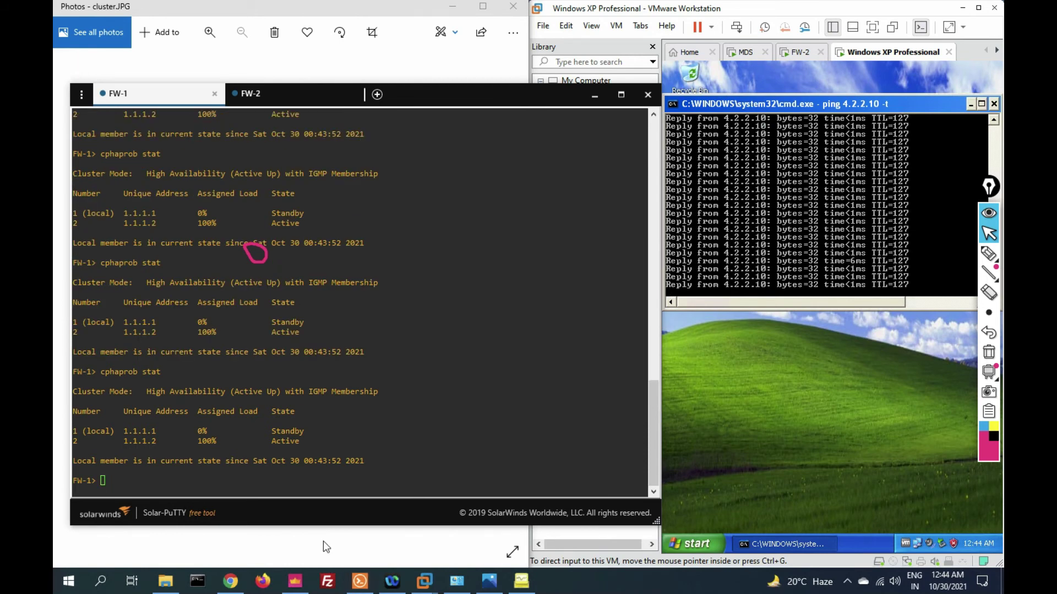
click(304, 589)
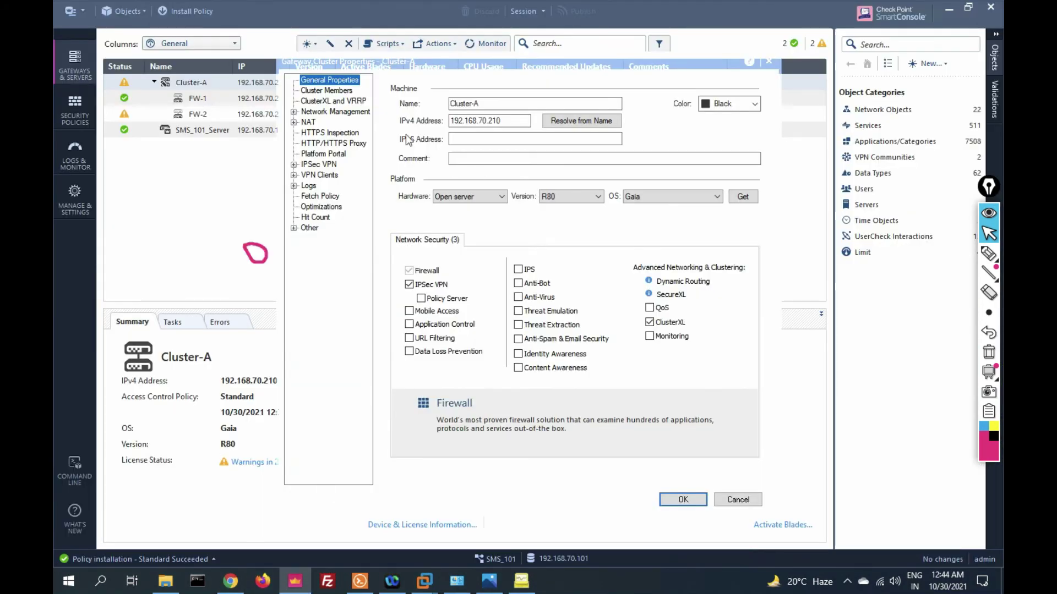
click(733, 498)
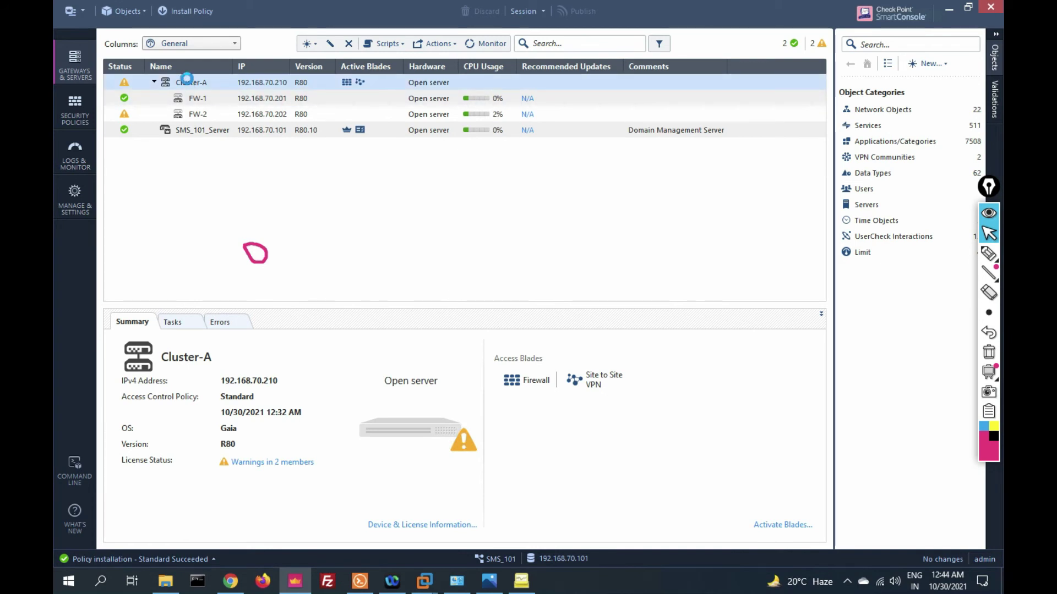
double_click(189, 83)
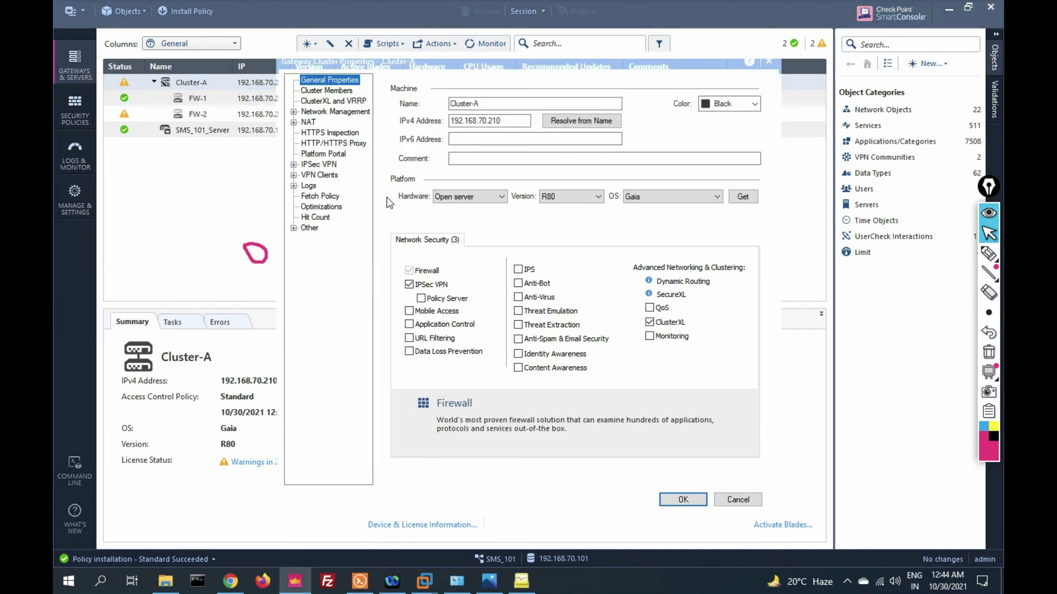
click(327, 104)
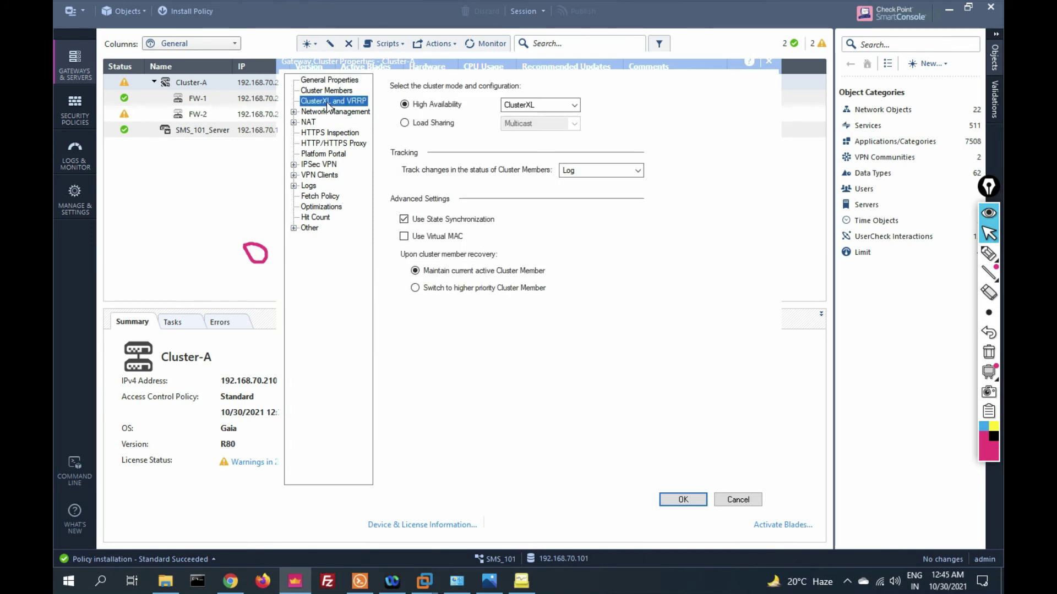
click(405, 123)
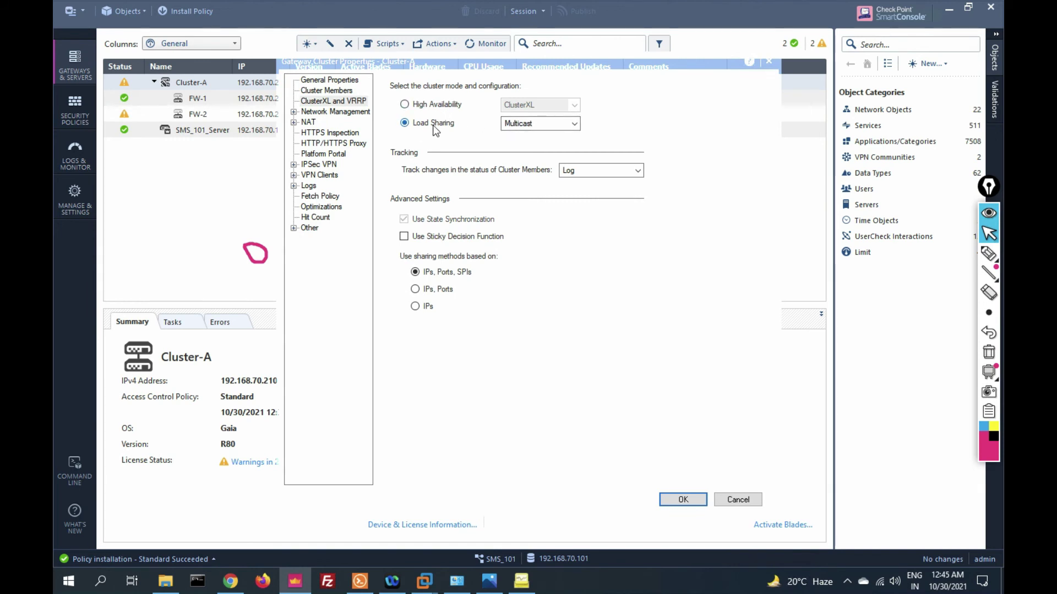
click(670, 498)
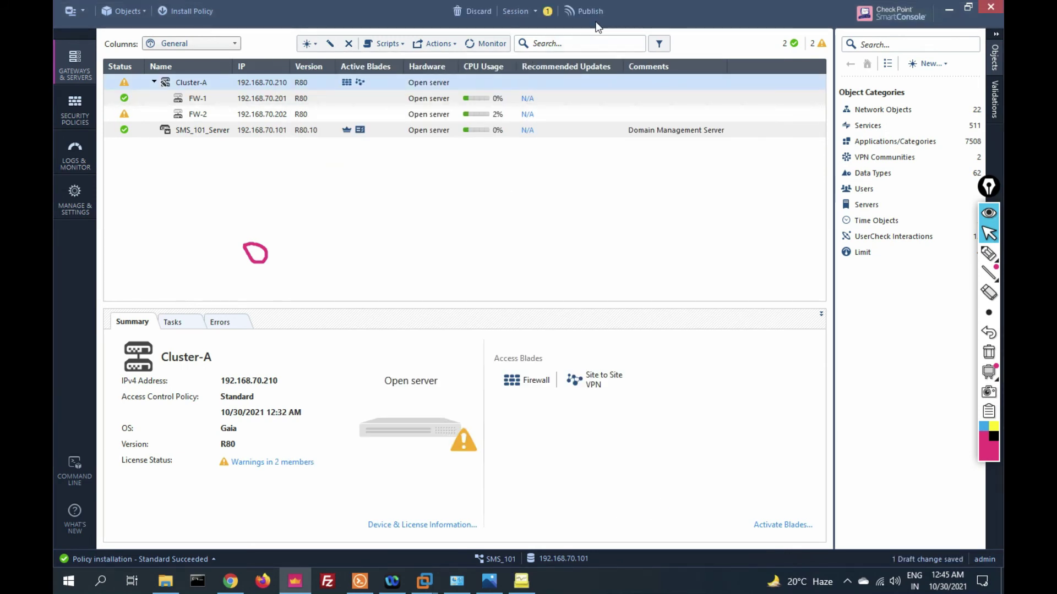
Step: Publish the pending change and install the Standard Access Control policy on Cluster-A
click(193, 9)
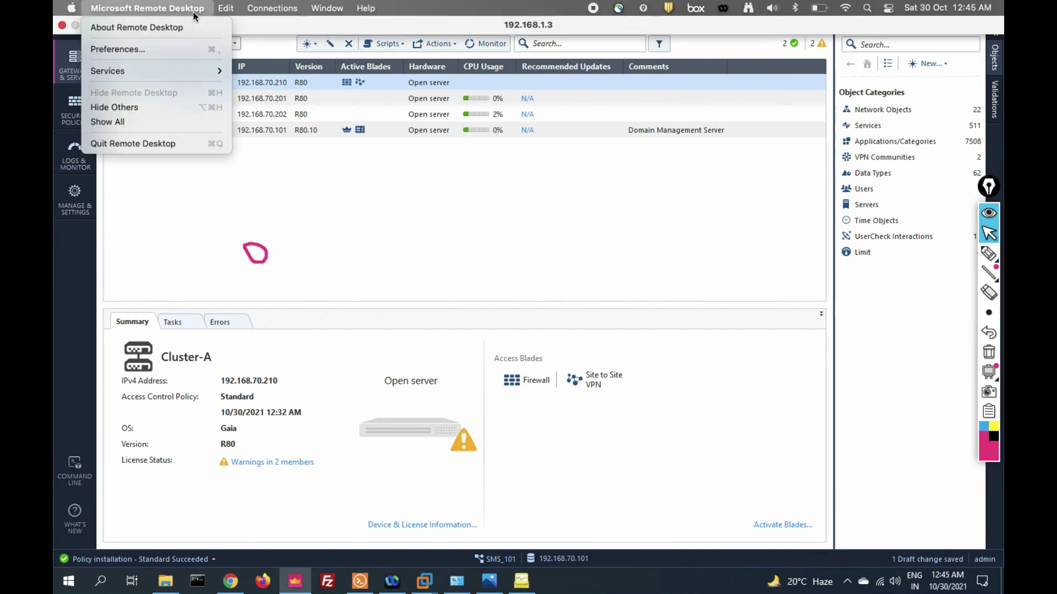
click(194, 215)
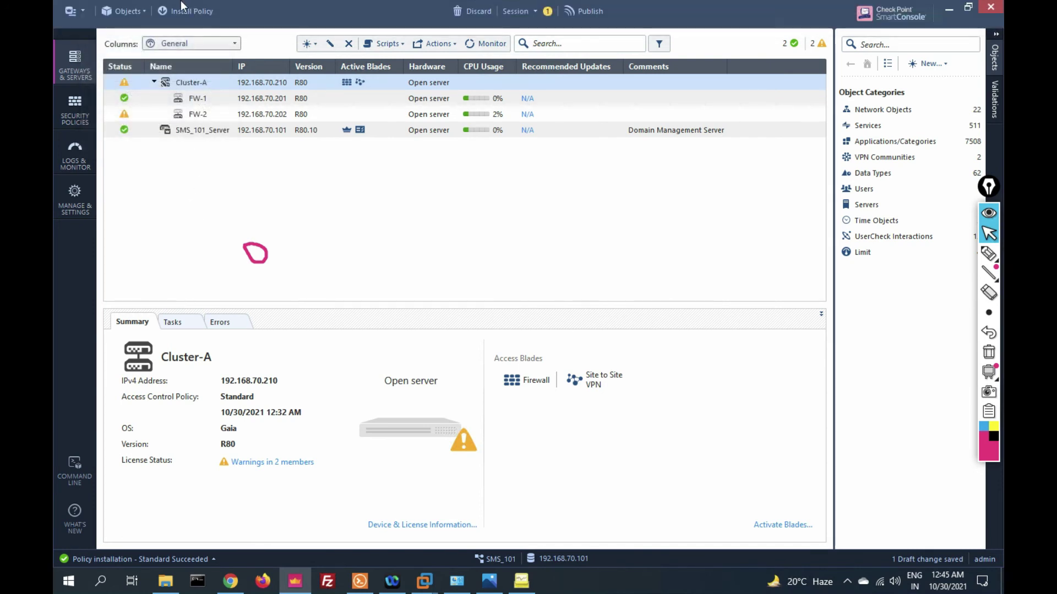
click(183, 13)
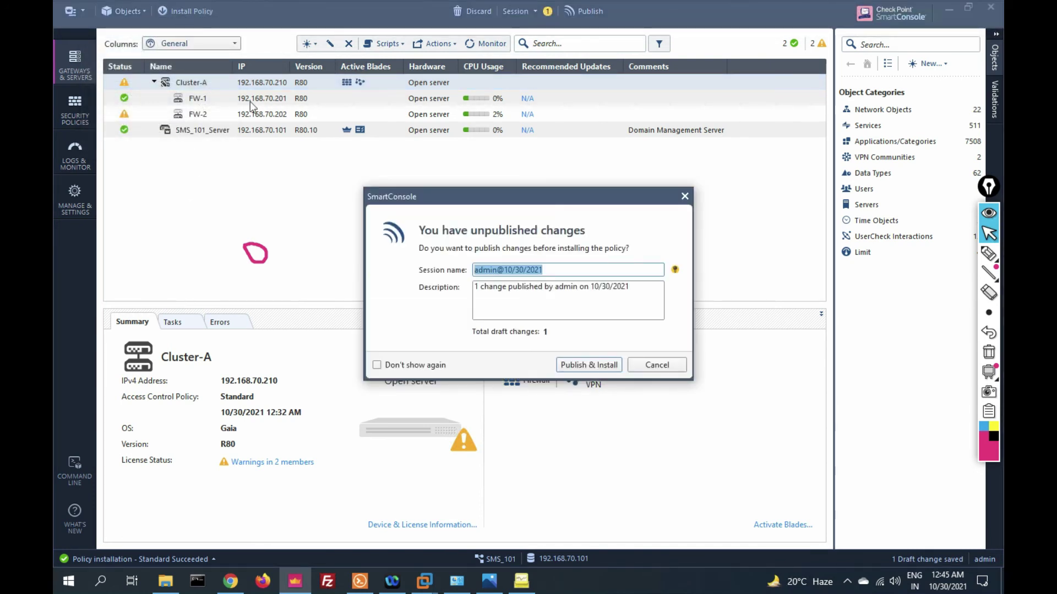
click(588, 364)
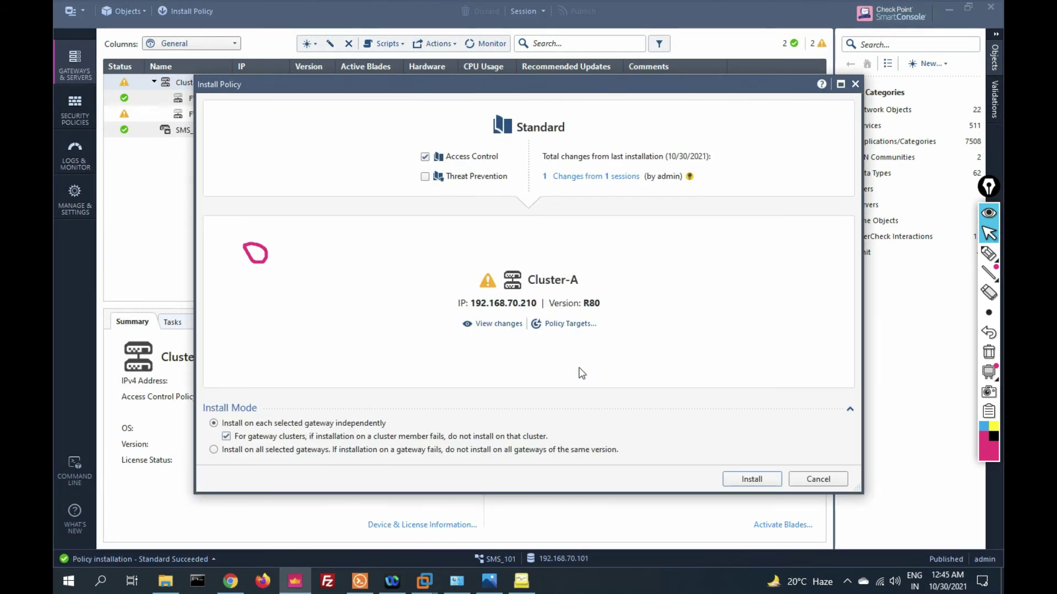
click(736, 482)
Step: Switch to the FW-1 session in Solar-PuTTY, run cphaprob stat, and examine both members' load and state
click(361, 584)
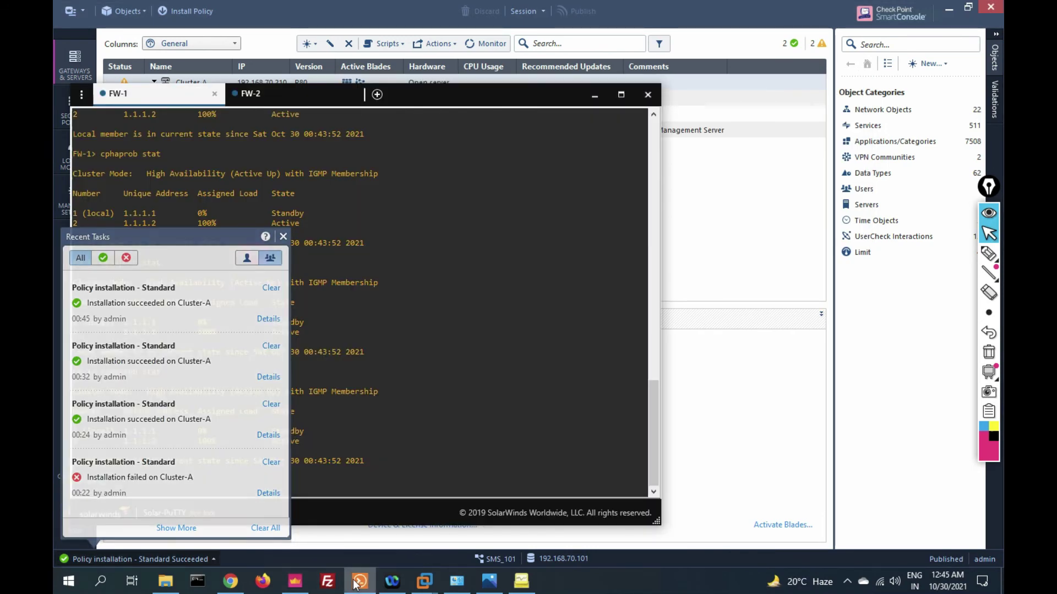
click(254, 252)
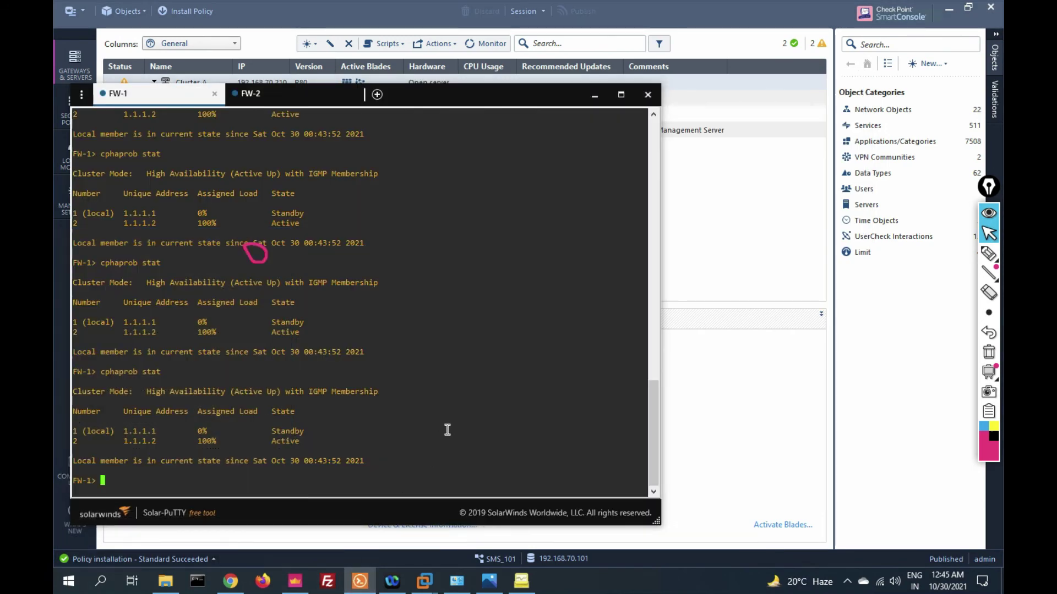
key(Return)
key(Return)
key(Return)
key(Return)
key(Return)
key(Return)
key(Return)
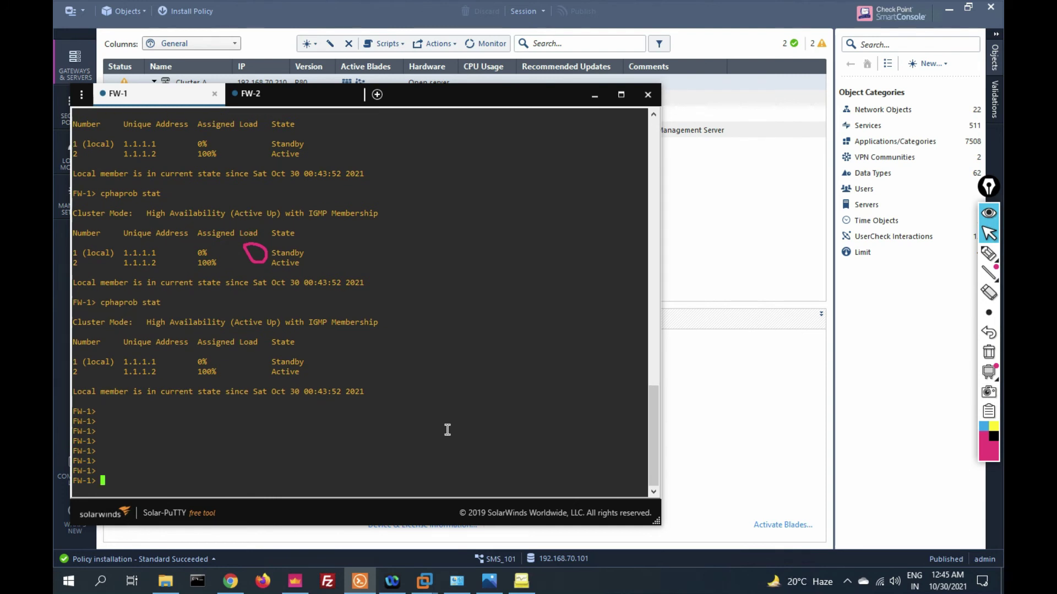
key(Up)
key(Return)
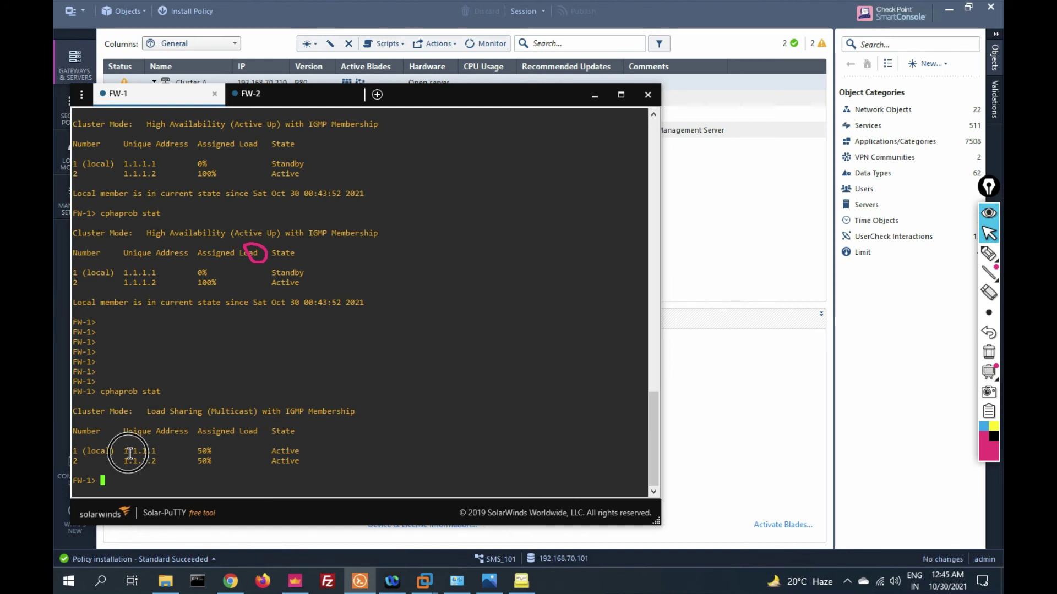
drag(124, 453, 285, 462)
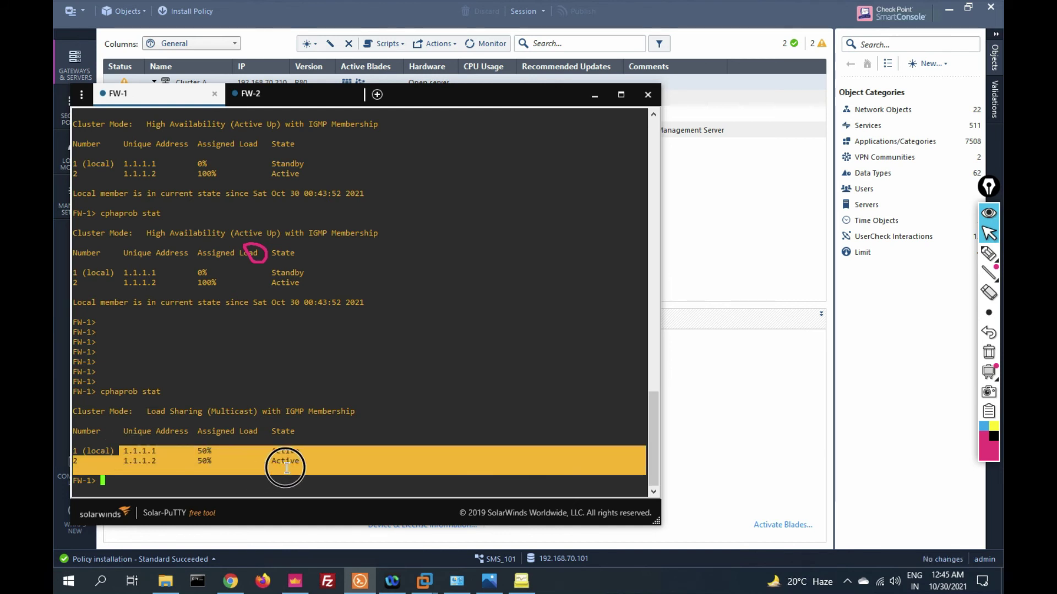
Step: Compare the assigned load of both cluster members in the latest cphaprob stat output on FW-1
click(224, 455)
double_click(200, 451)
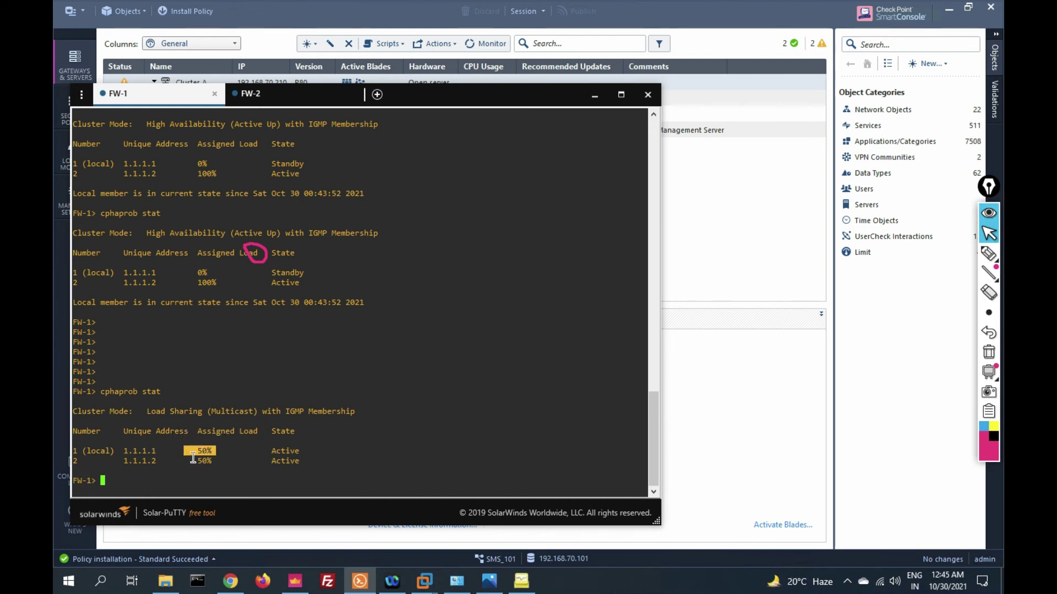
double_click(201, 461)
Step: Open the FW-2 session and run cphaprob stat to check the cluster mode and member loads there
click(280, 104)
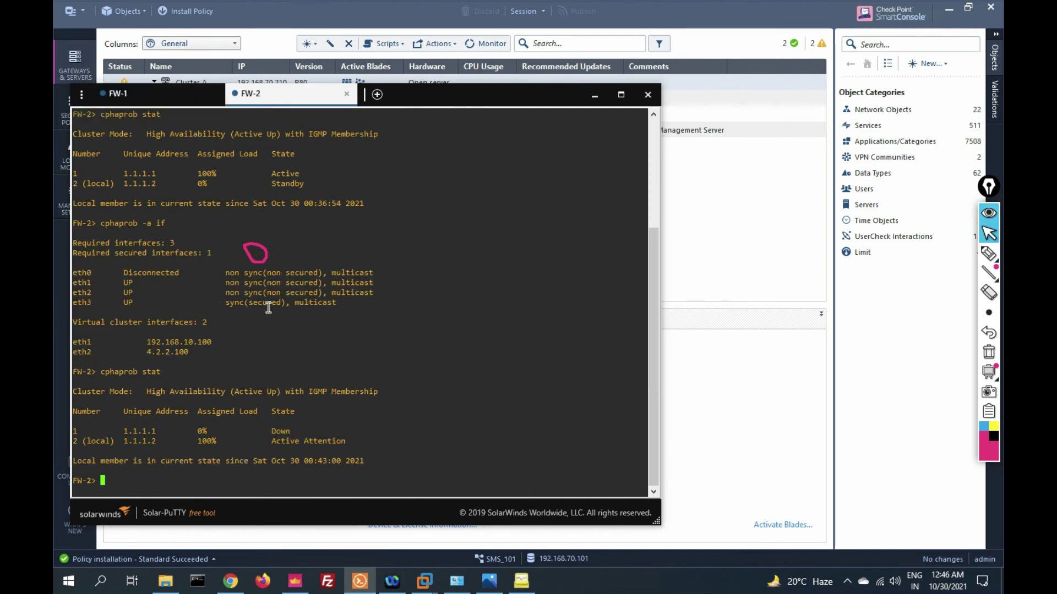
key(Return)
key(Return)
key(Up)
key(Return)
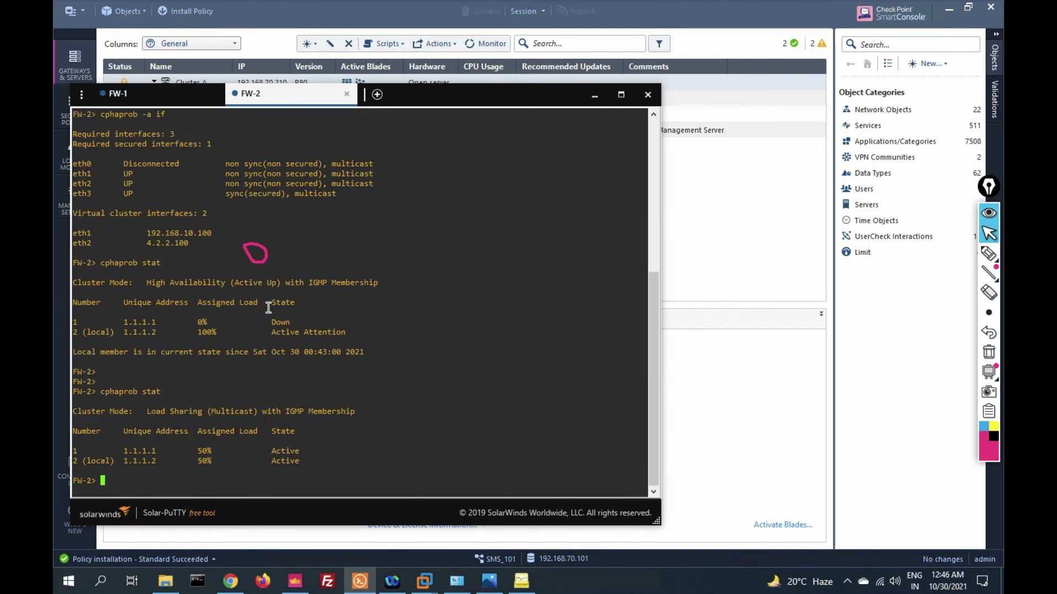
key(Return)
key(Return)
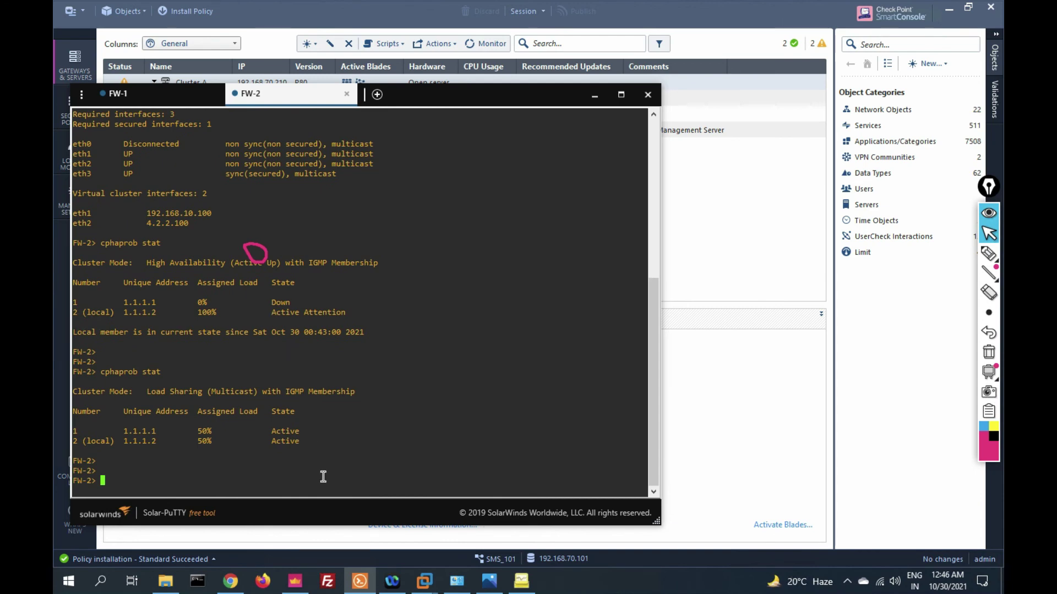
Step: Switch to SmartConsole and set Cluster-A's Load Sharing method to Unicast, saving the cluster properties
click(232, 582)
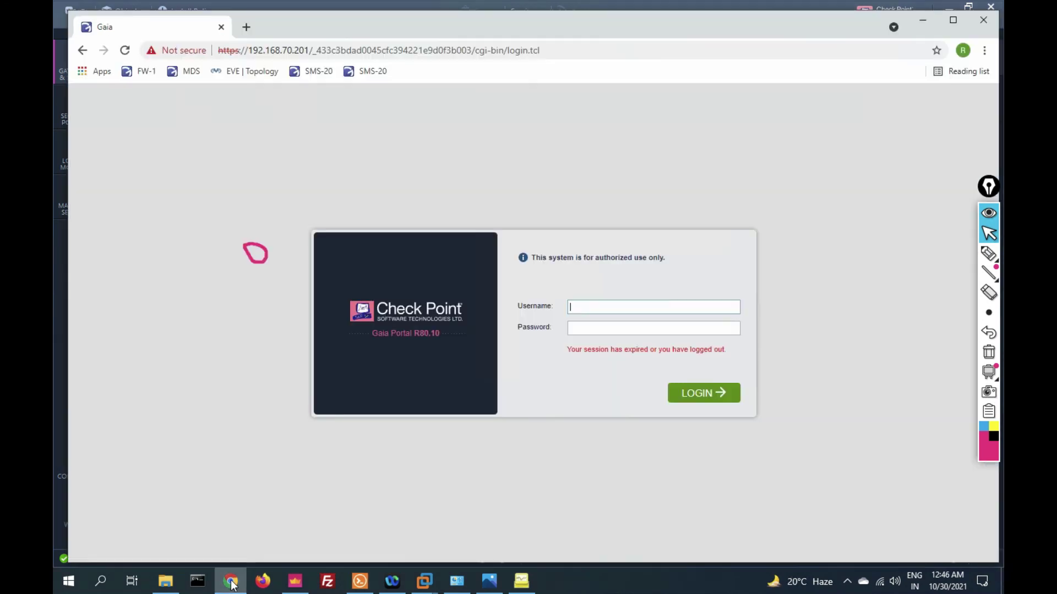
click(295, 581)
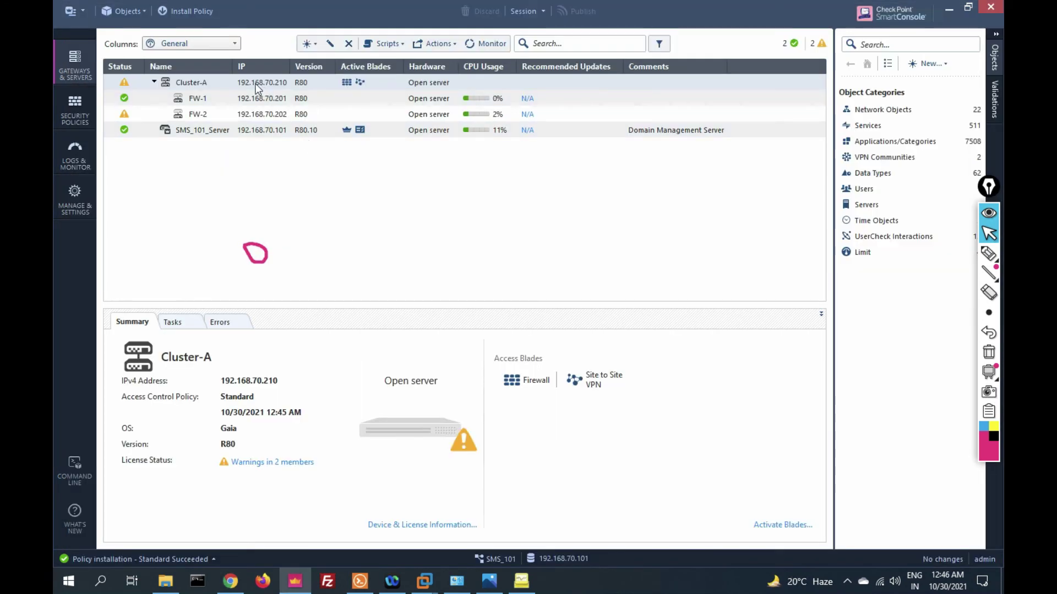
double_click(207, 85)
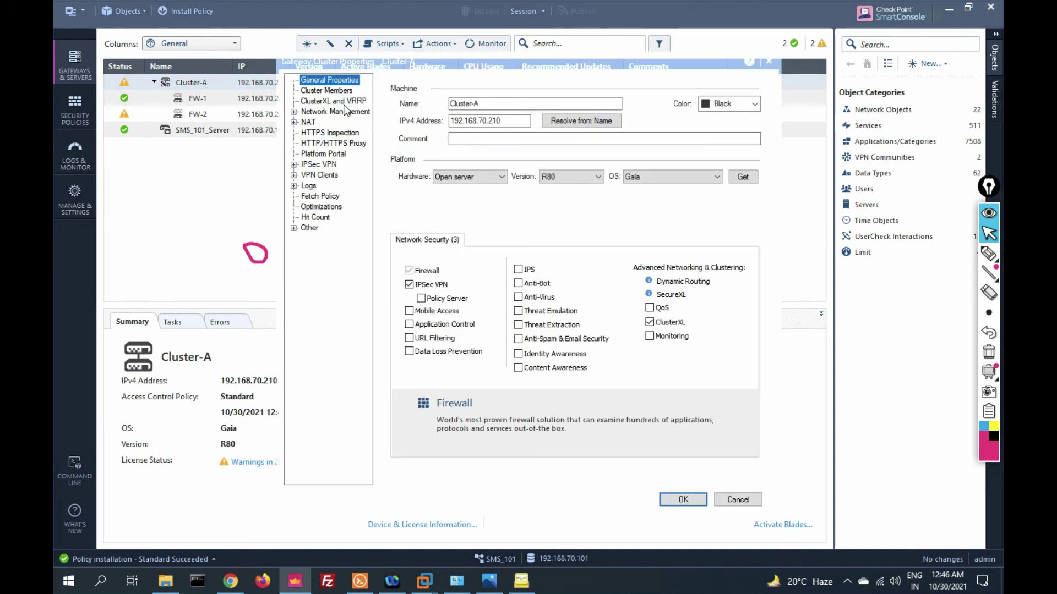
click(341, 103)
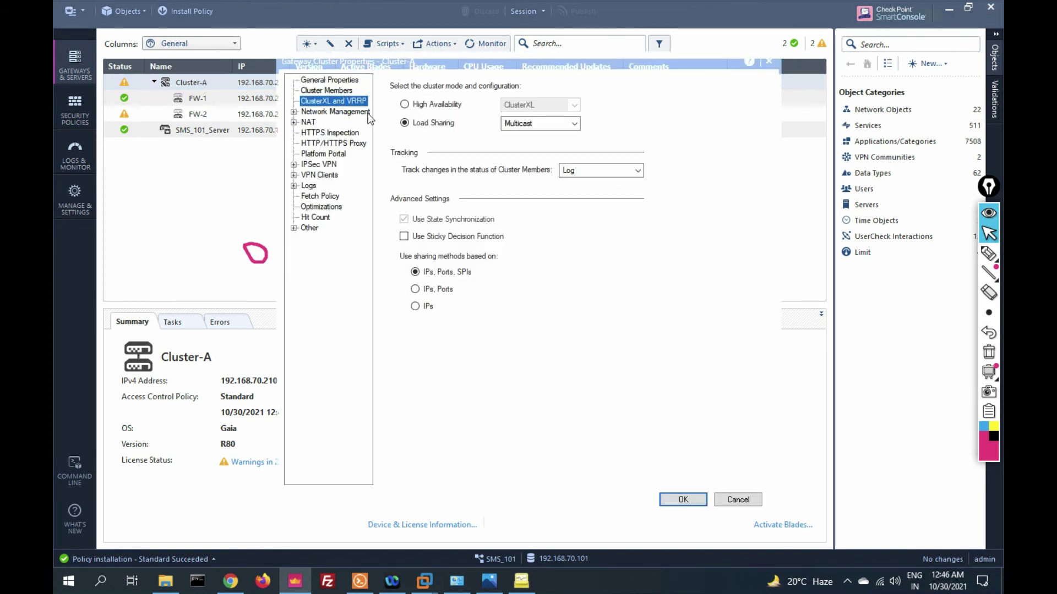
click(537, 125)
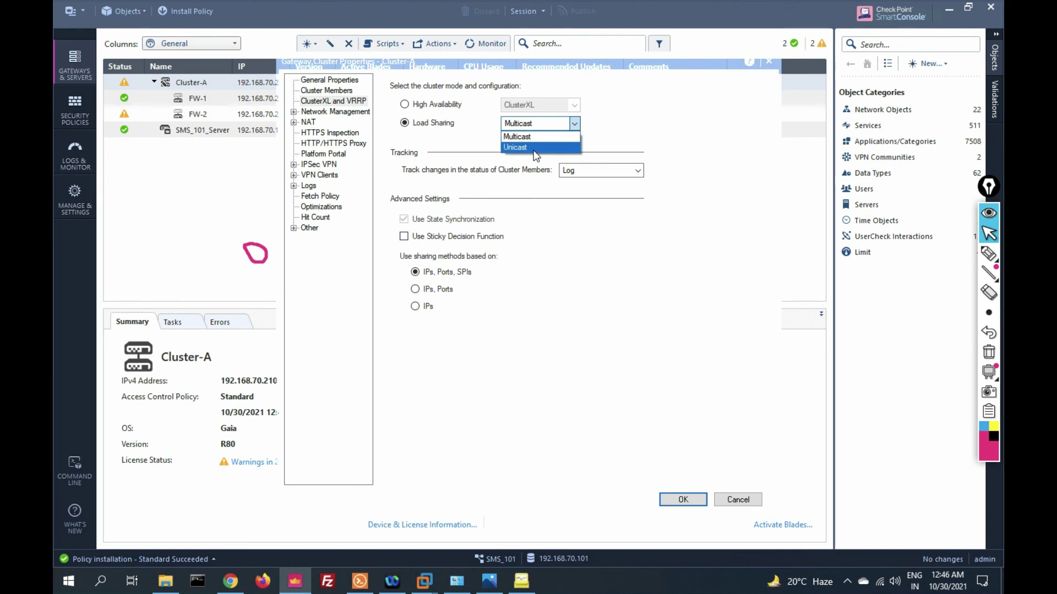
click(535, 148)
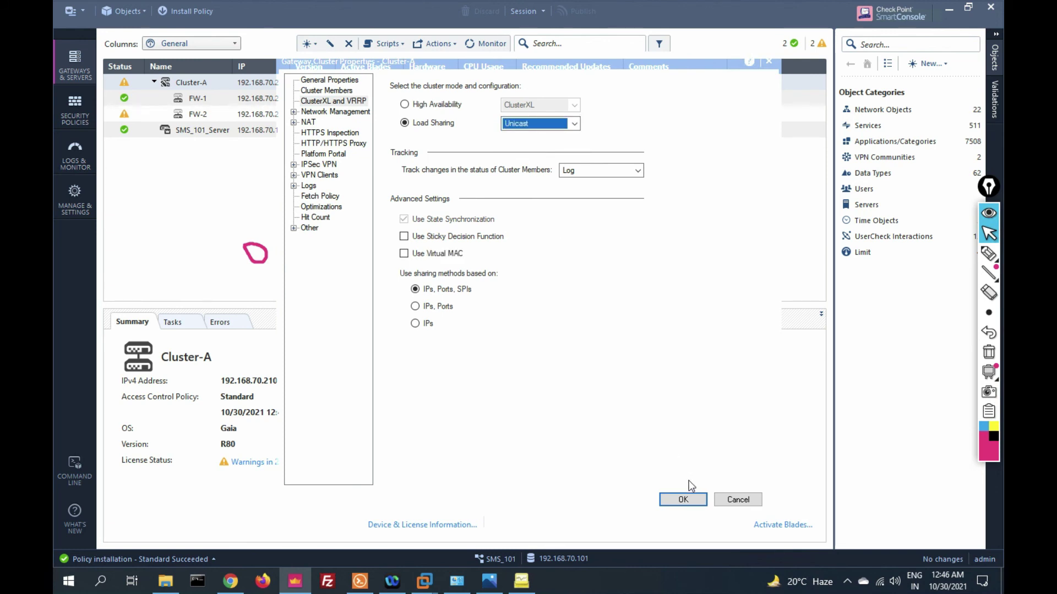
click(681, 499)
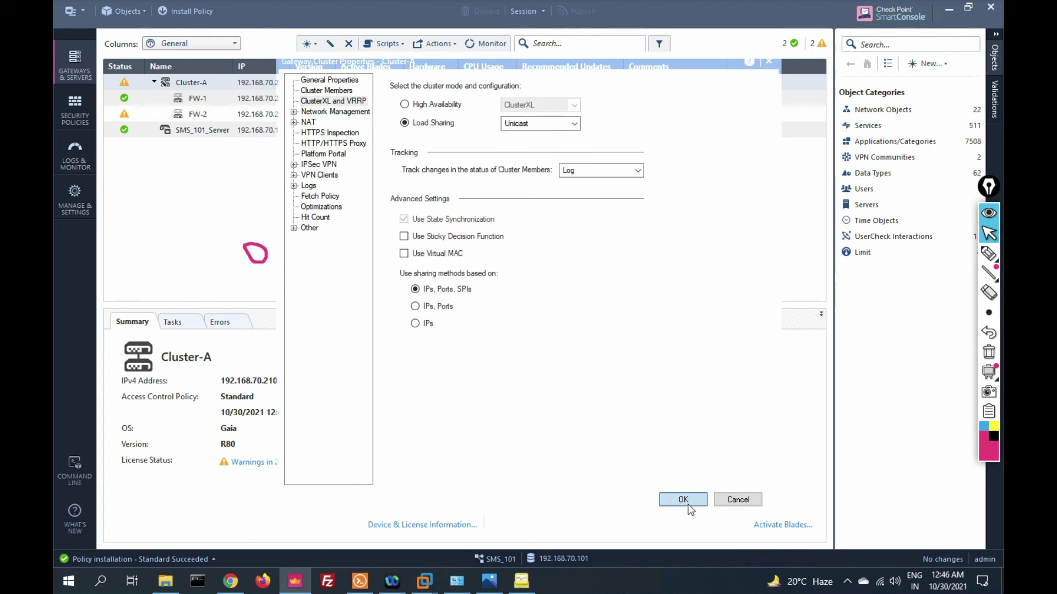
Step: Publish the cluster change and install the Standard policy on Cluster-A, checking the installation task's status
click(169, 13)
click(573, 368)
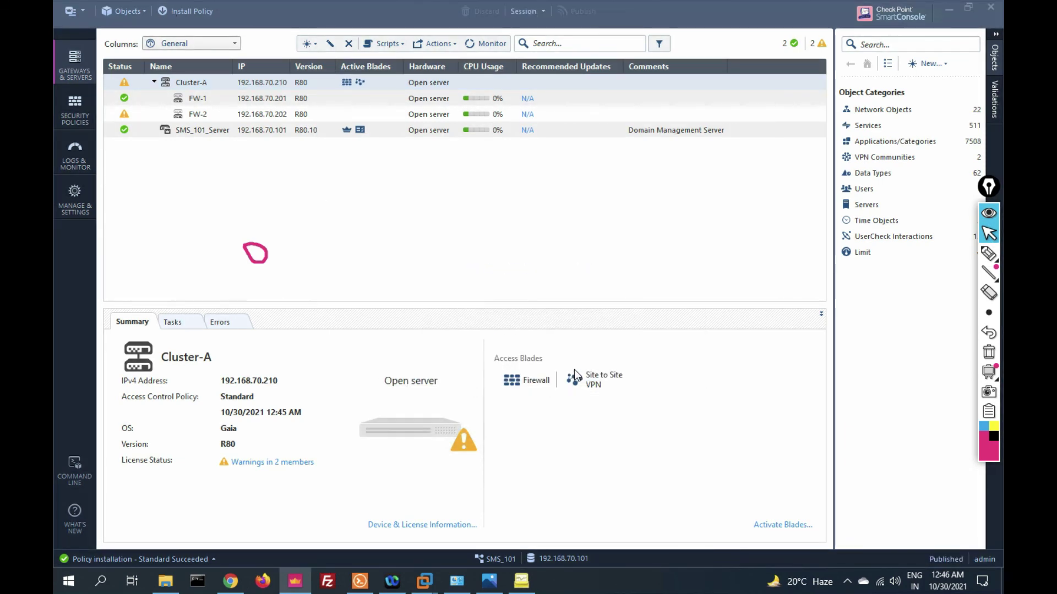
mouse_move(359, 580)
click(365, 530)
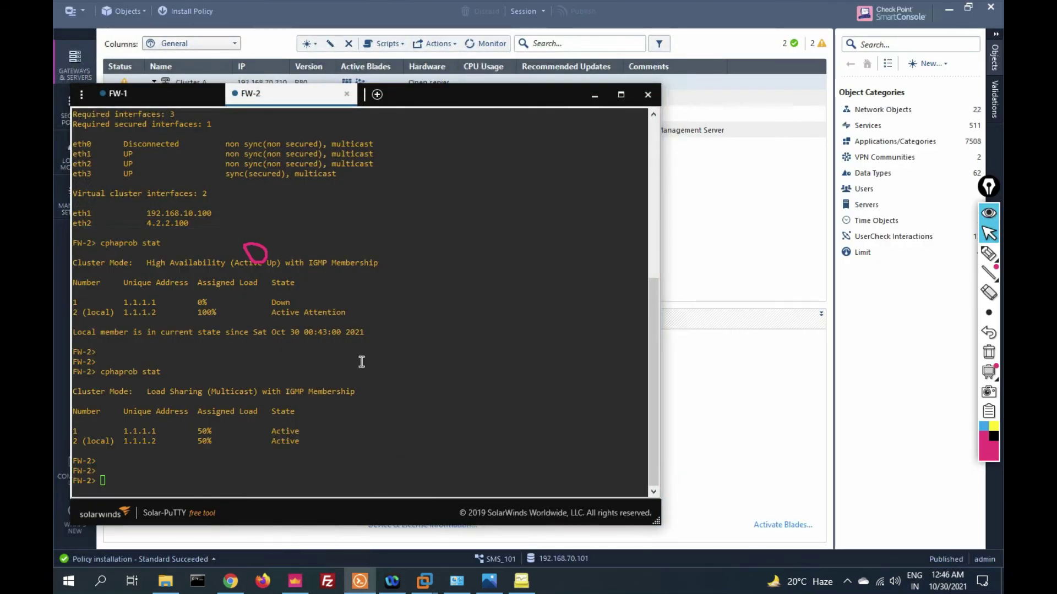
click(359, 580)
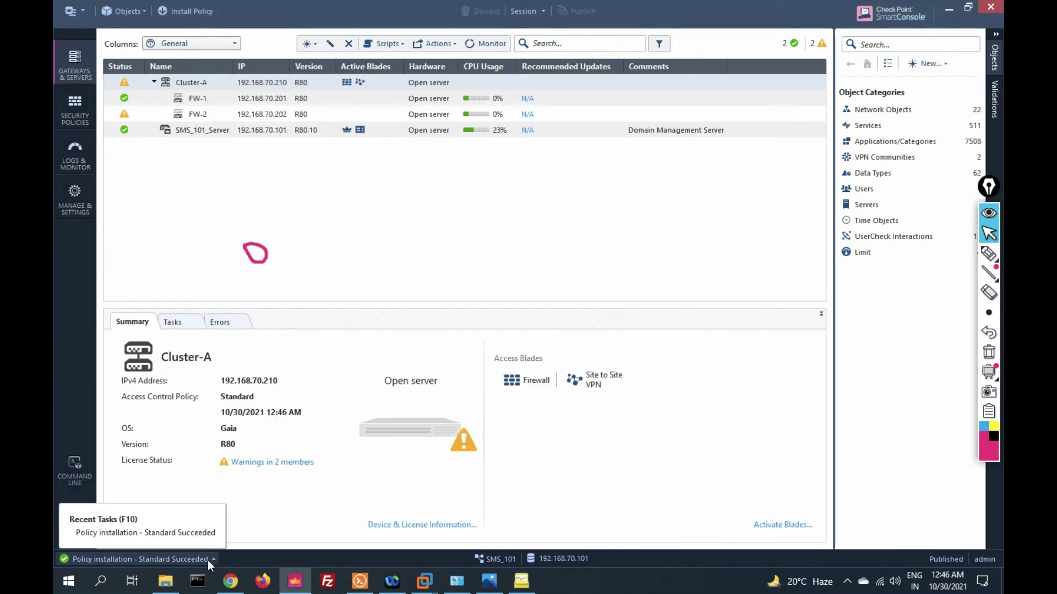
Step: Switch to the FW-1 session in Solar-PuTTY and run cphaprob stat to check the Unicast load sharing state
click(359, 581)
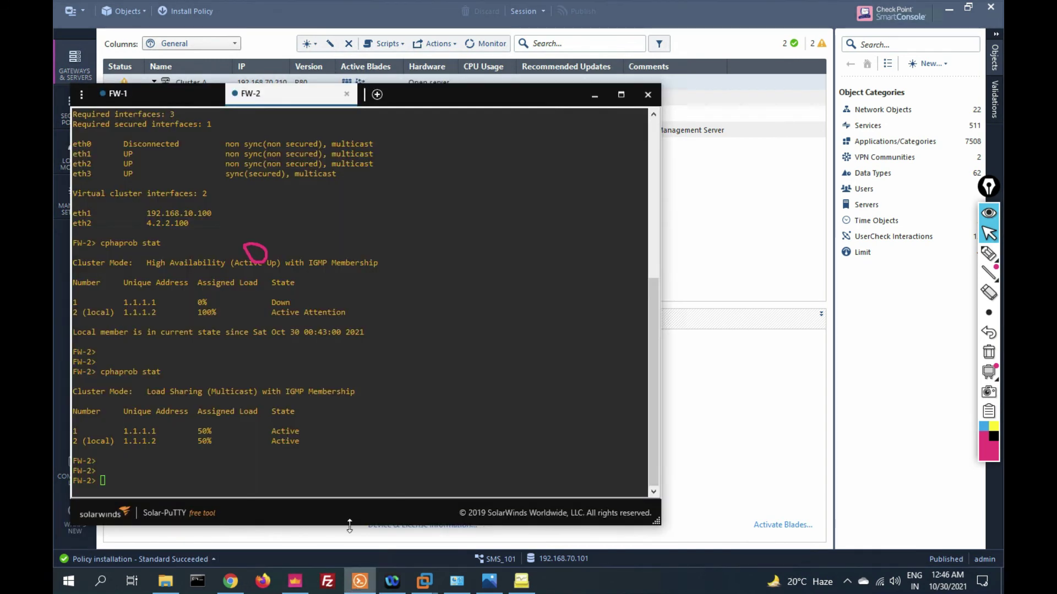
key(ctrl+Tab)
key(Up)
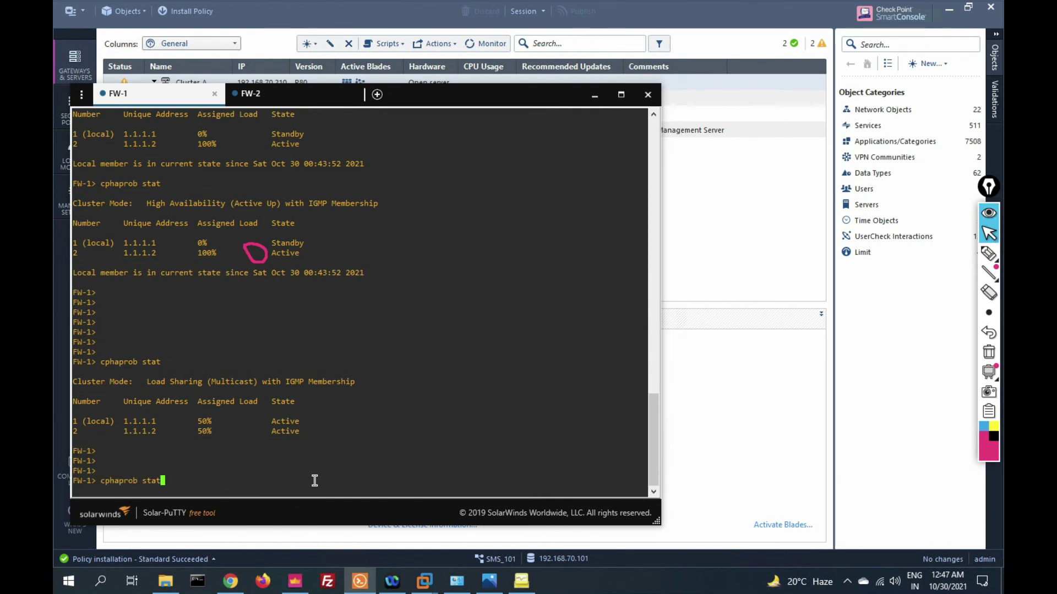
key(Return)
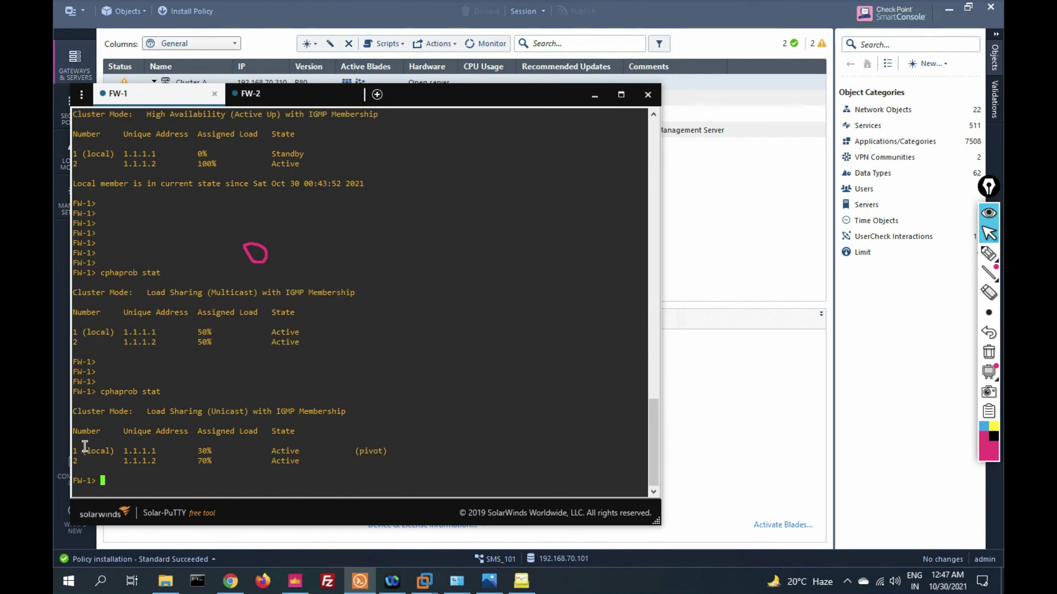
Step: Examine the pivot role and the assigned load of each member in FW-1's Unicast cluster status
drag(84, 447, 271, 446)
drag(271, 447, 392, 452)
click(392, 452)
mouse_move(219, 453)
mouse_down()
mouse_move(181, 451)
mouse_move(221, 461)
mouse_up()
drag(214, 446, 198, 448)
drag(119, 450, 218, 450)
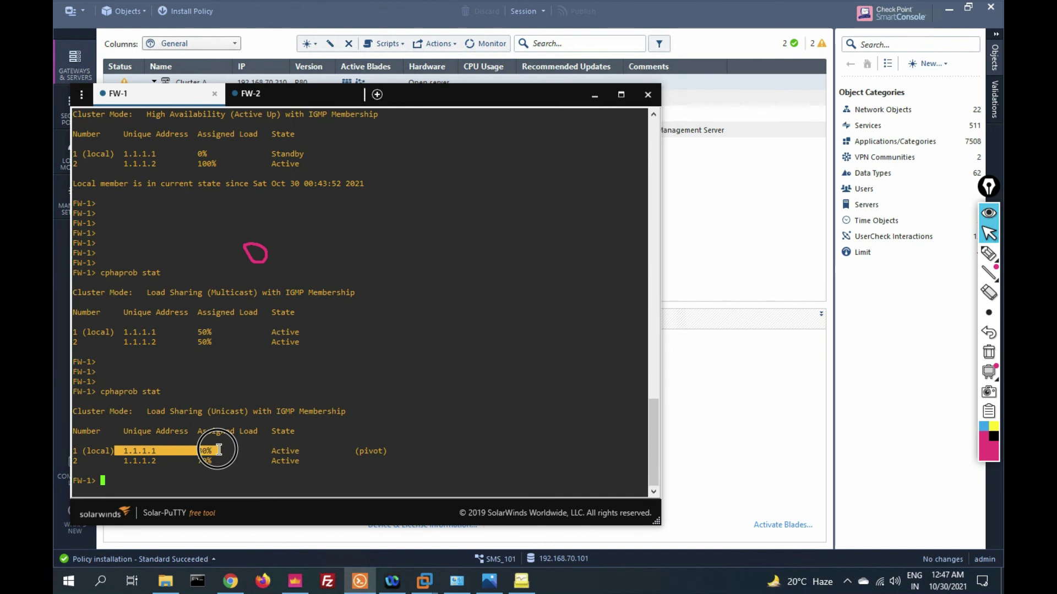
drag(218, 450, 219, 451)
click(154, 448)
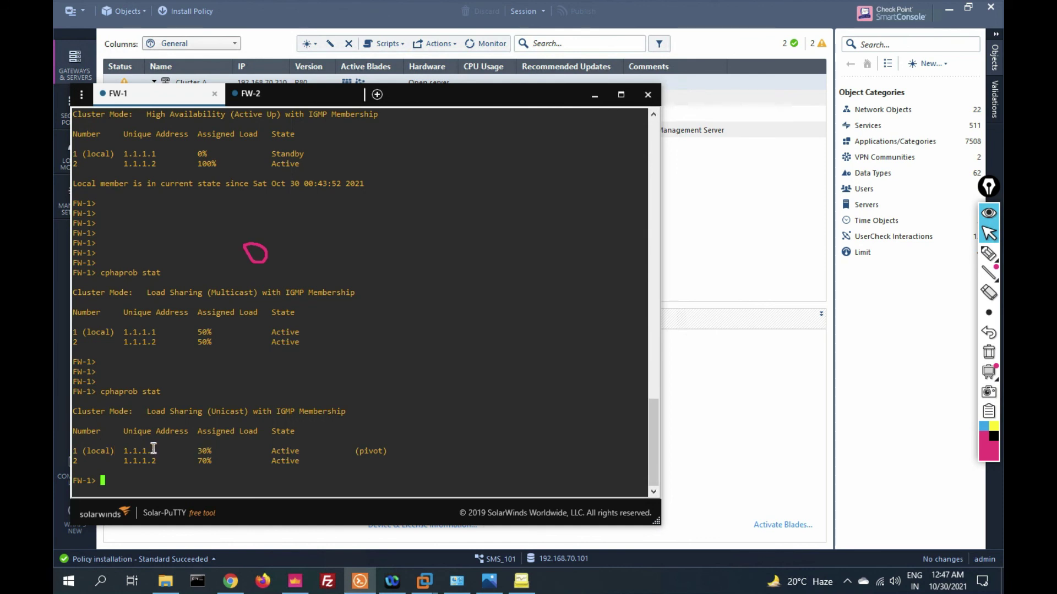
drag(193, 451, 218, 451)
Step: Switch to the Windows XP virtual machine in VMware Workstation and check the continuous ping to 4.2.2.10
key(alt+Tab)
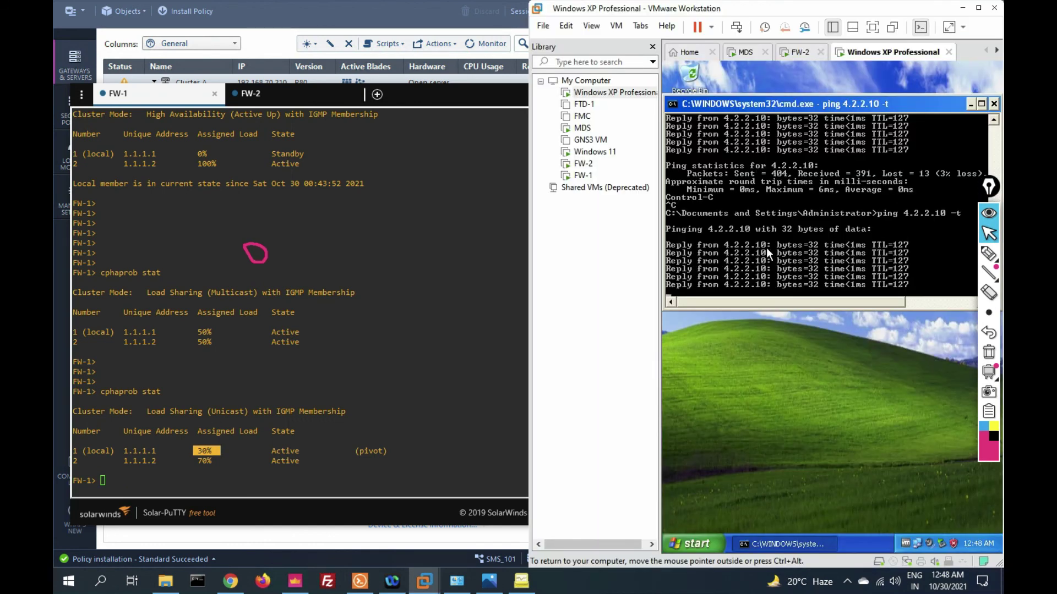